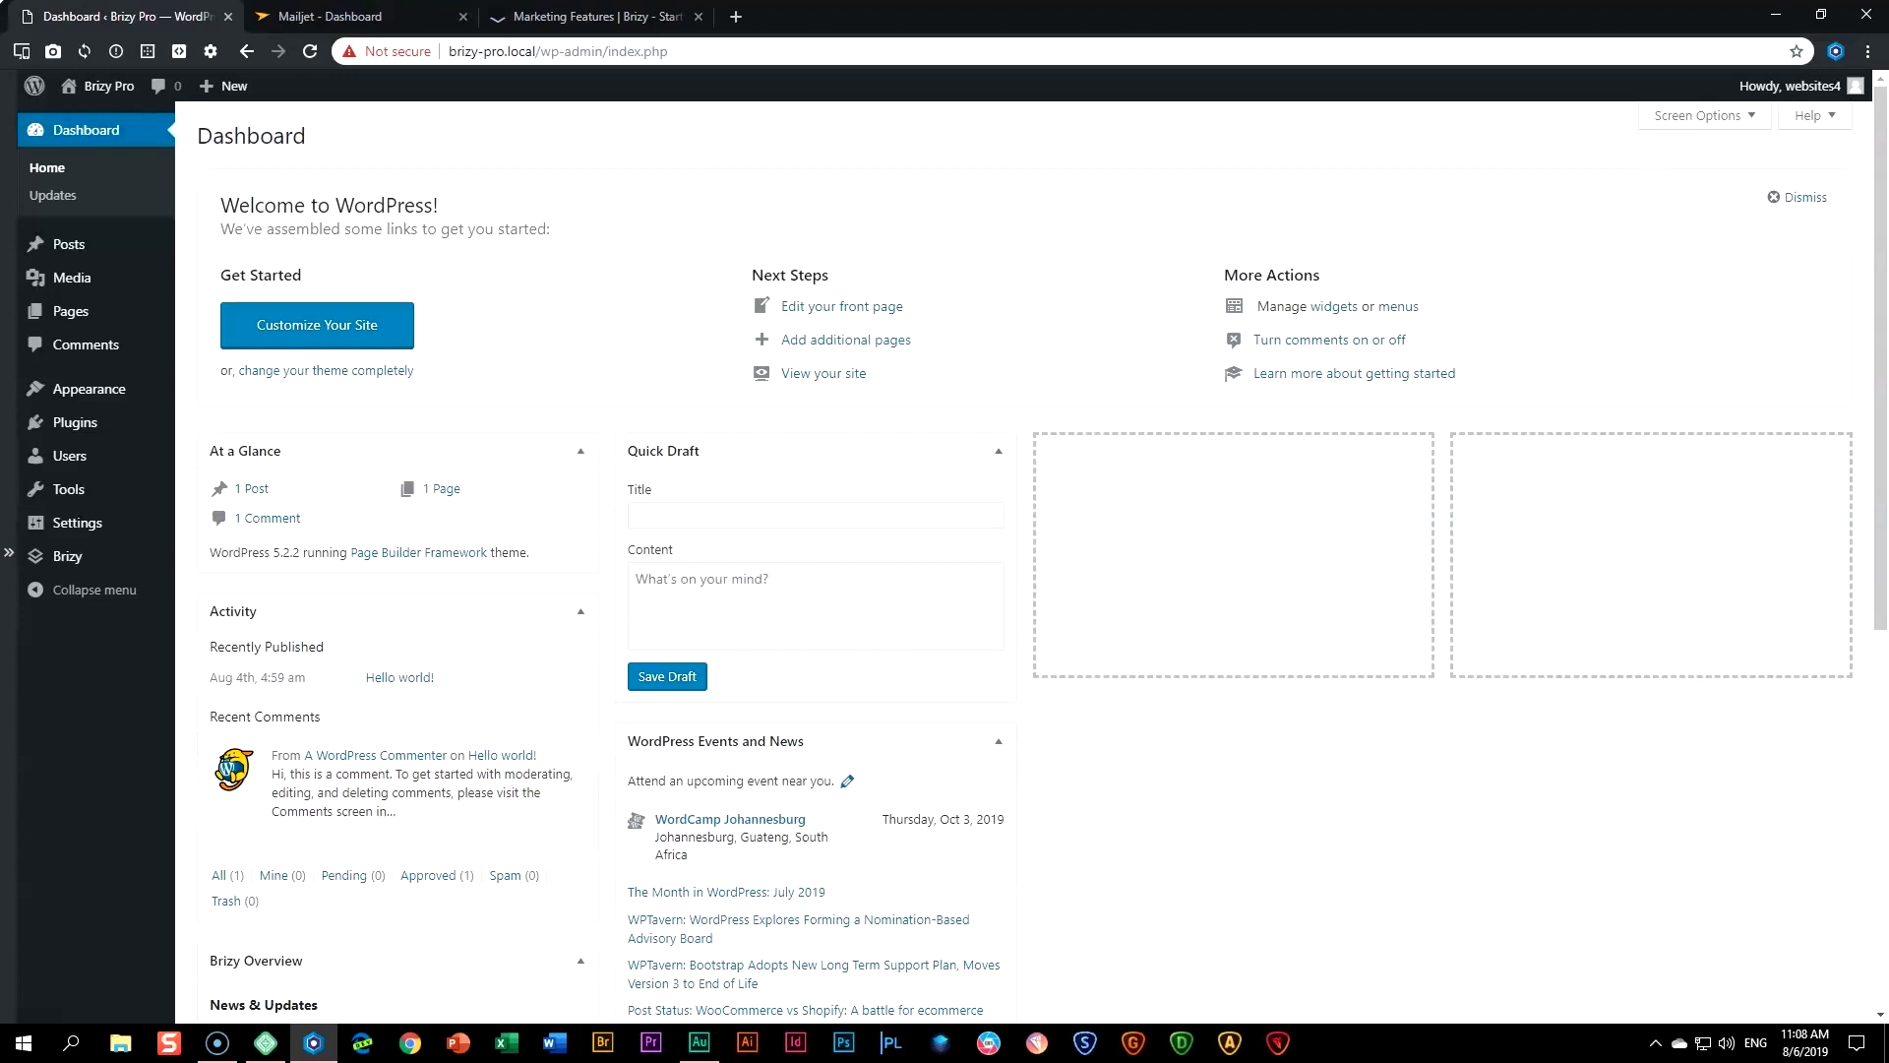
- Review Brizy's Integrations page and its Leads page in the WordPress admin
{"action": "mouse_move", "coordinate": [96, 563]}
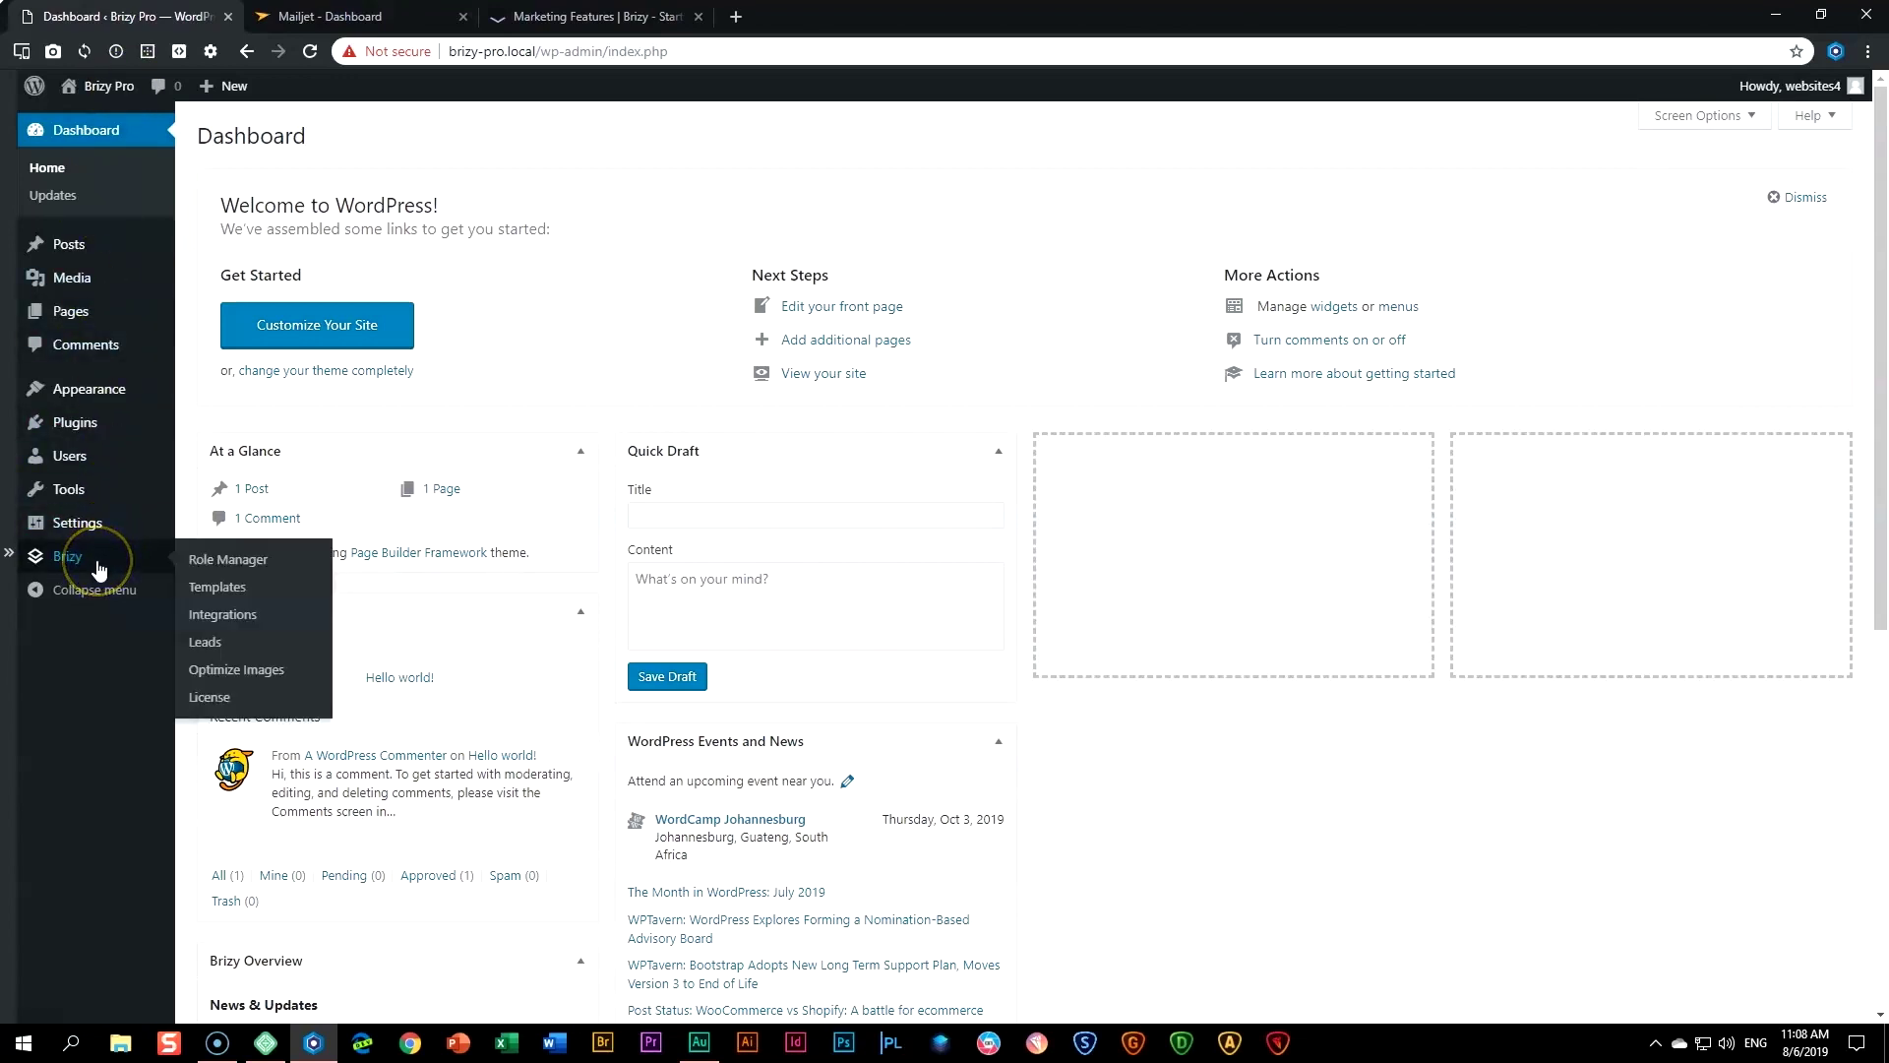
{"action": "left_click", "coordinate": [223, 617]}
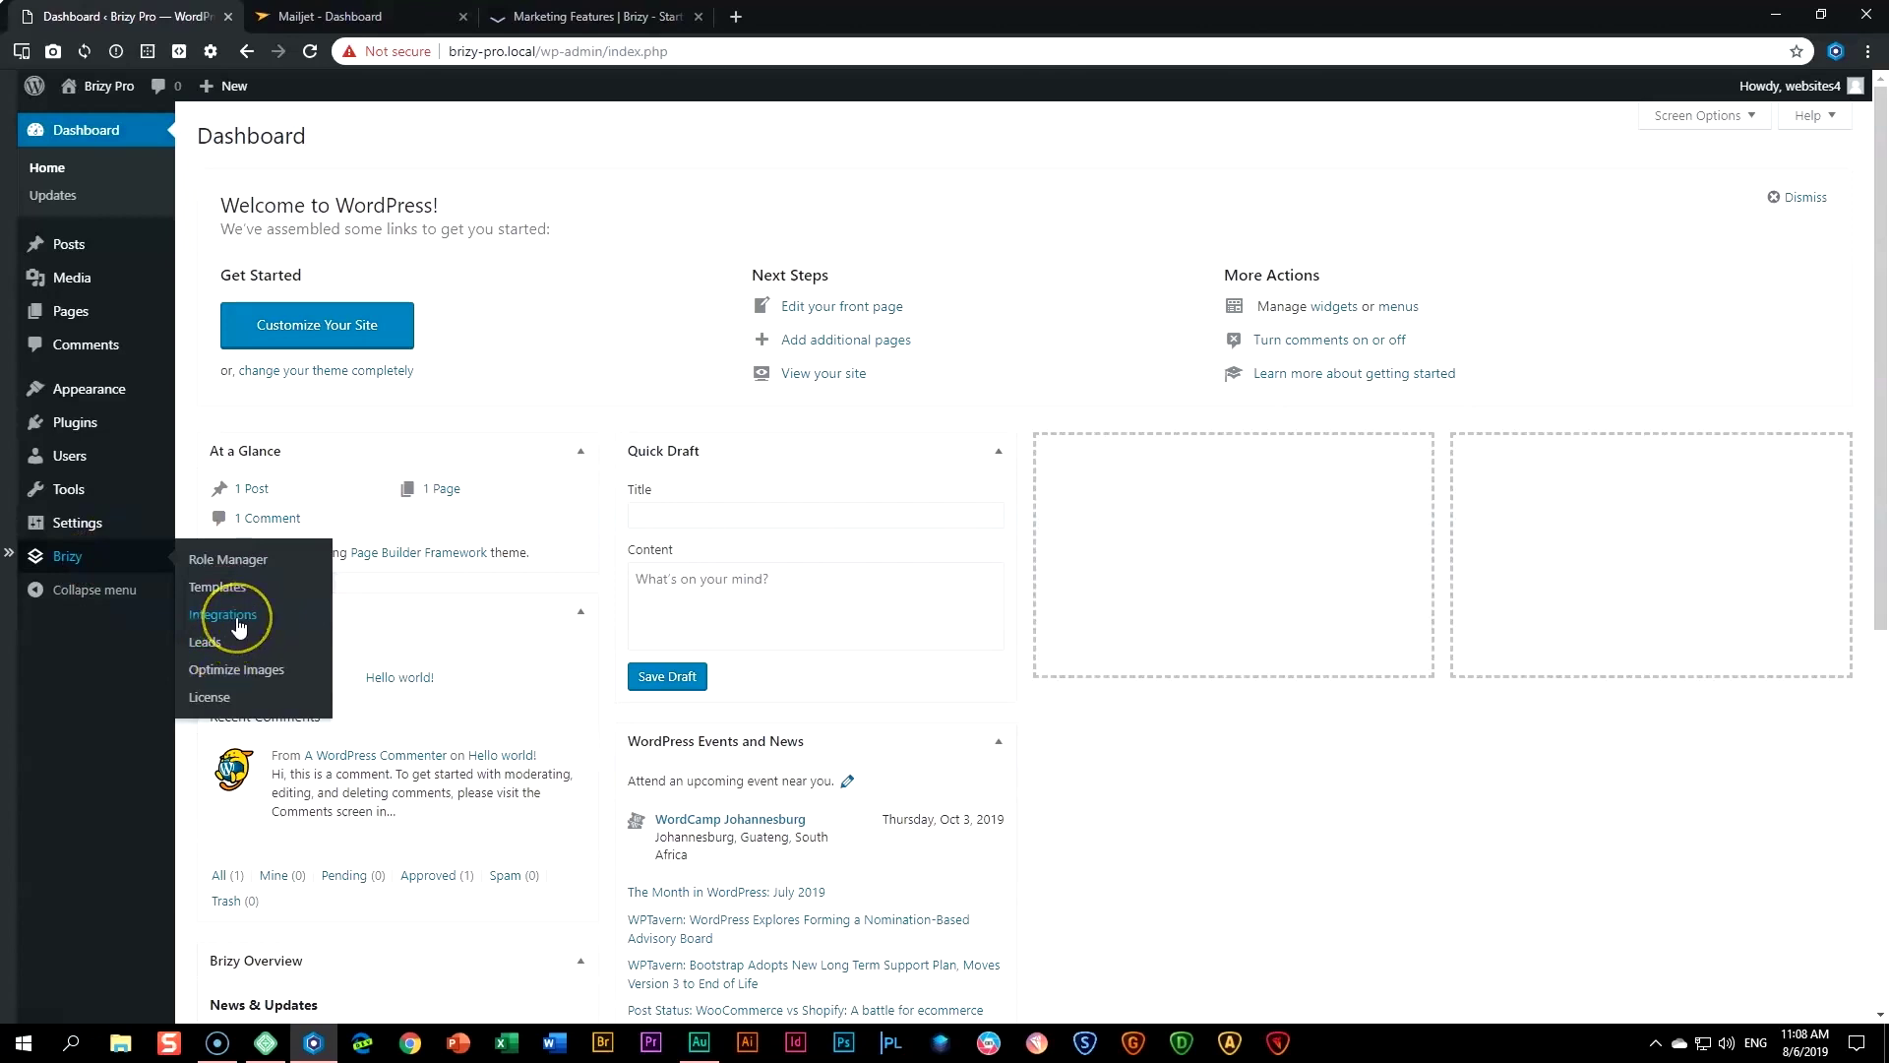
{"action": "left_click", "coordinate": [239, 627]}
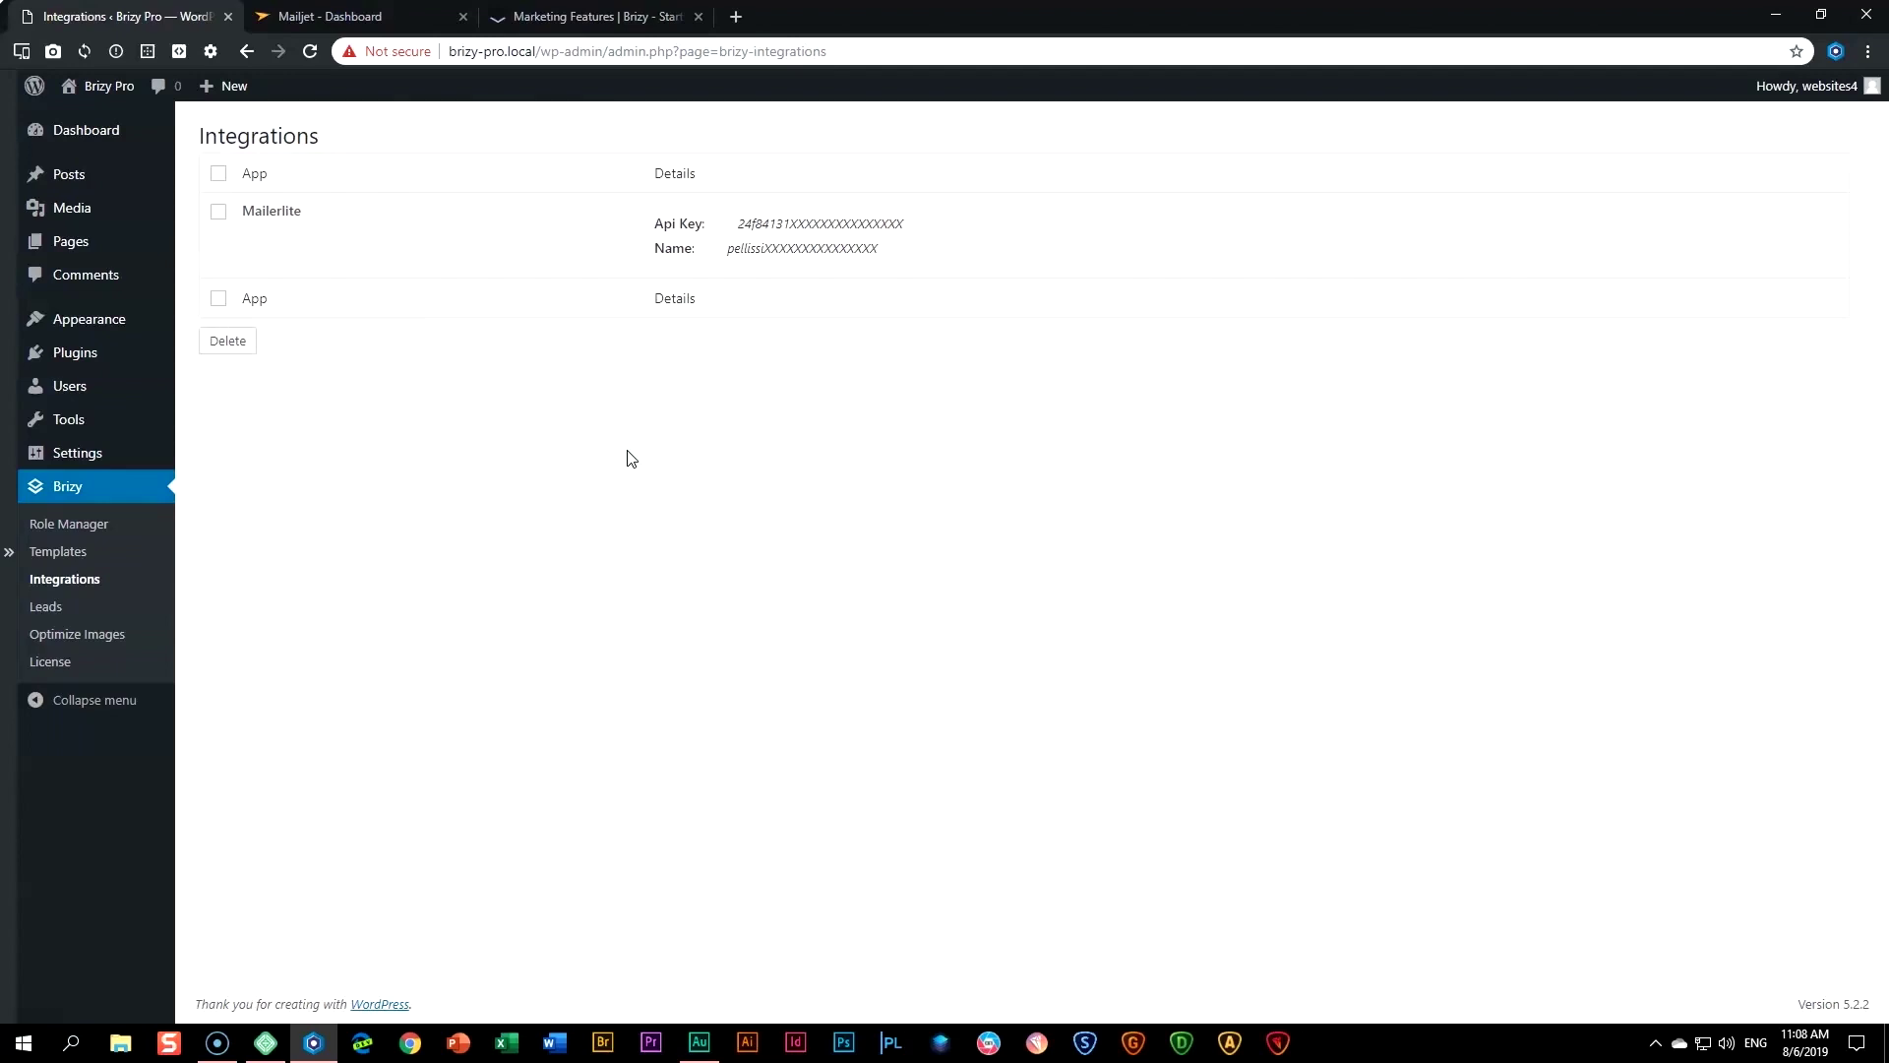
{"action": "left_click", "coordinate": [43, 610]}
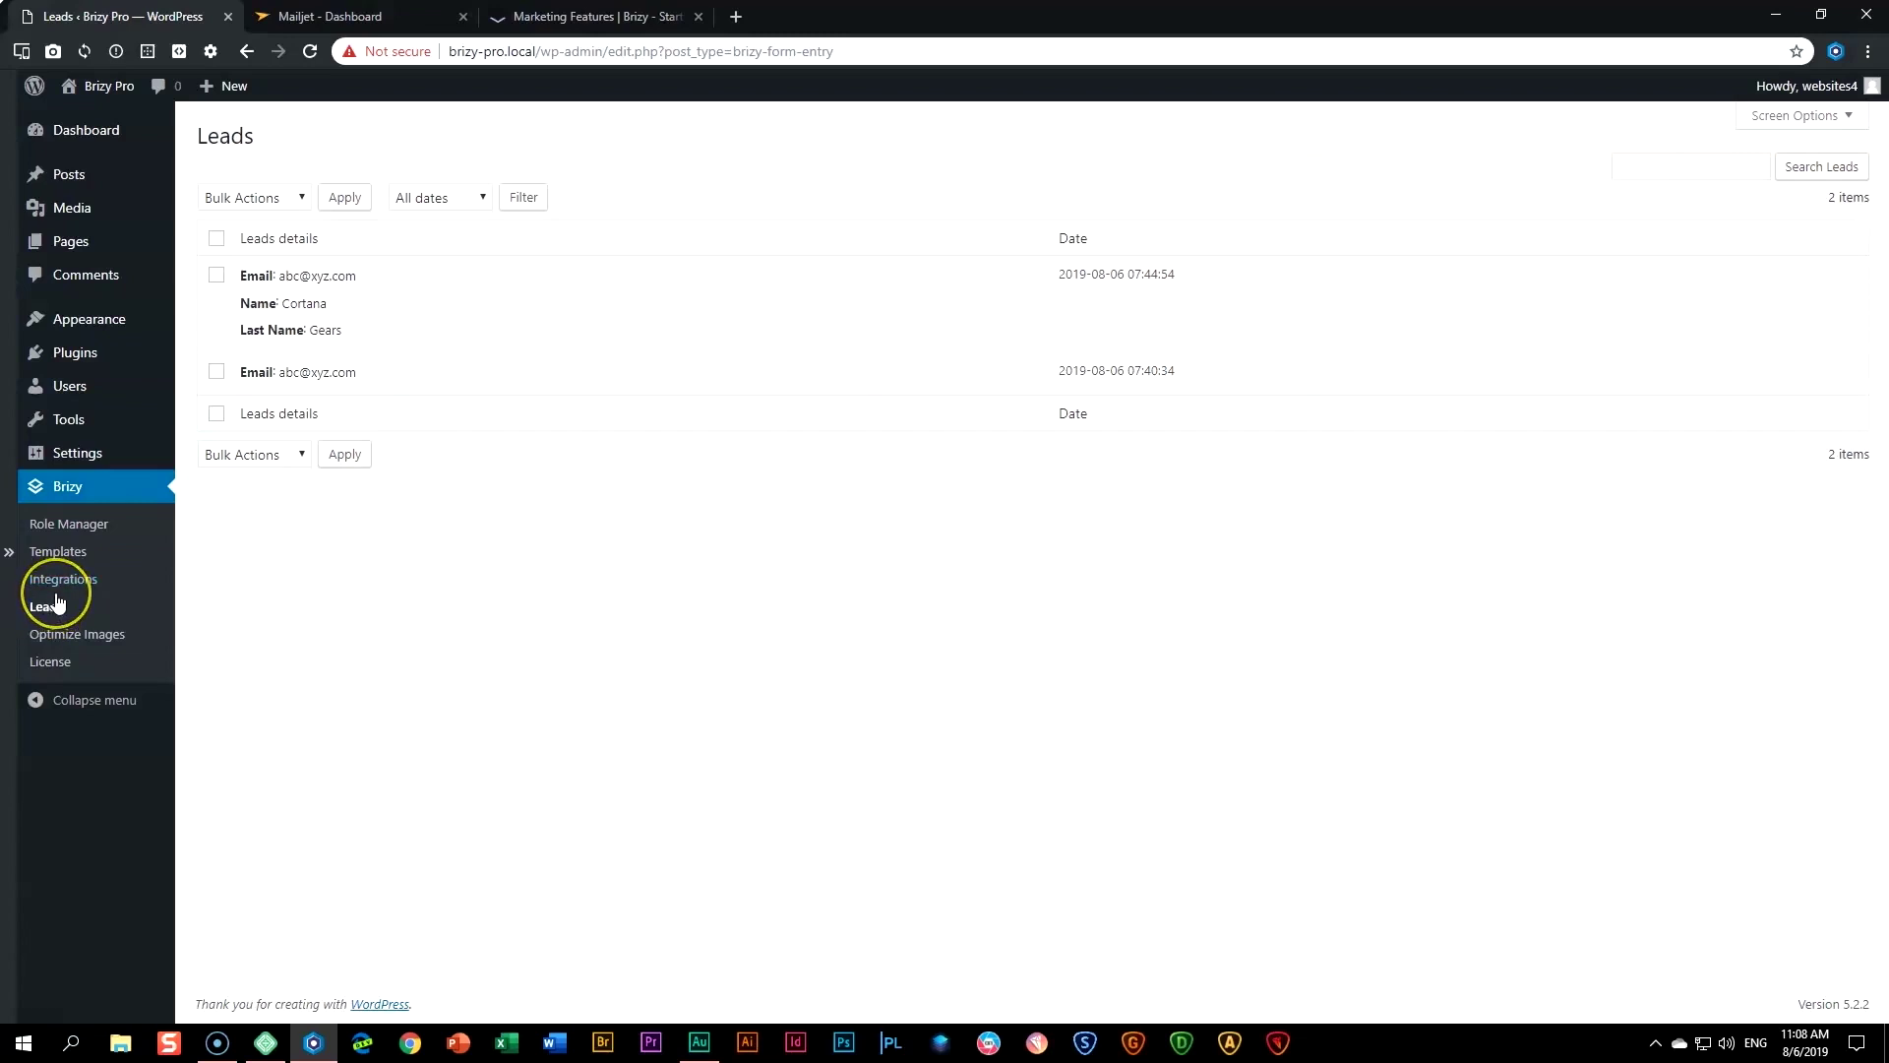
- Visit the site's front end and open the home page for editing with Brizy
{"action": "mouse_move", "coordinate": [93, 87]}
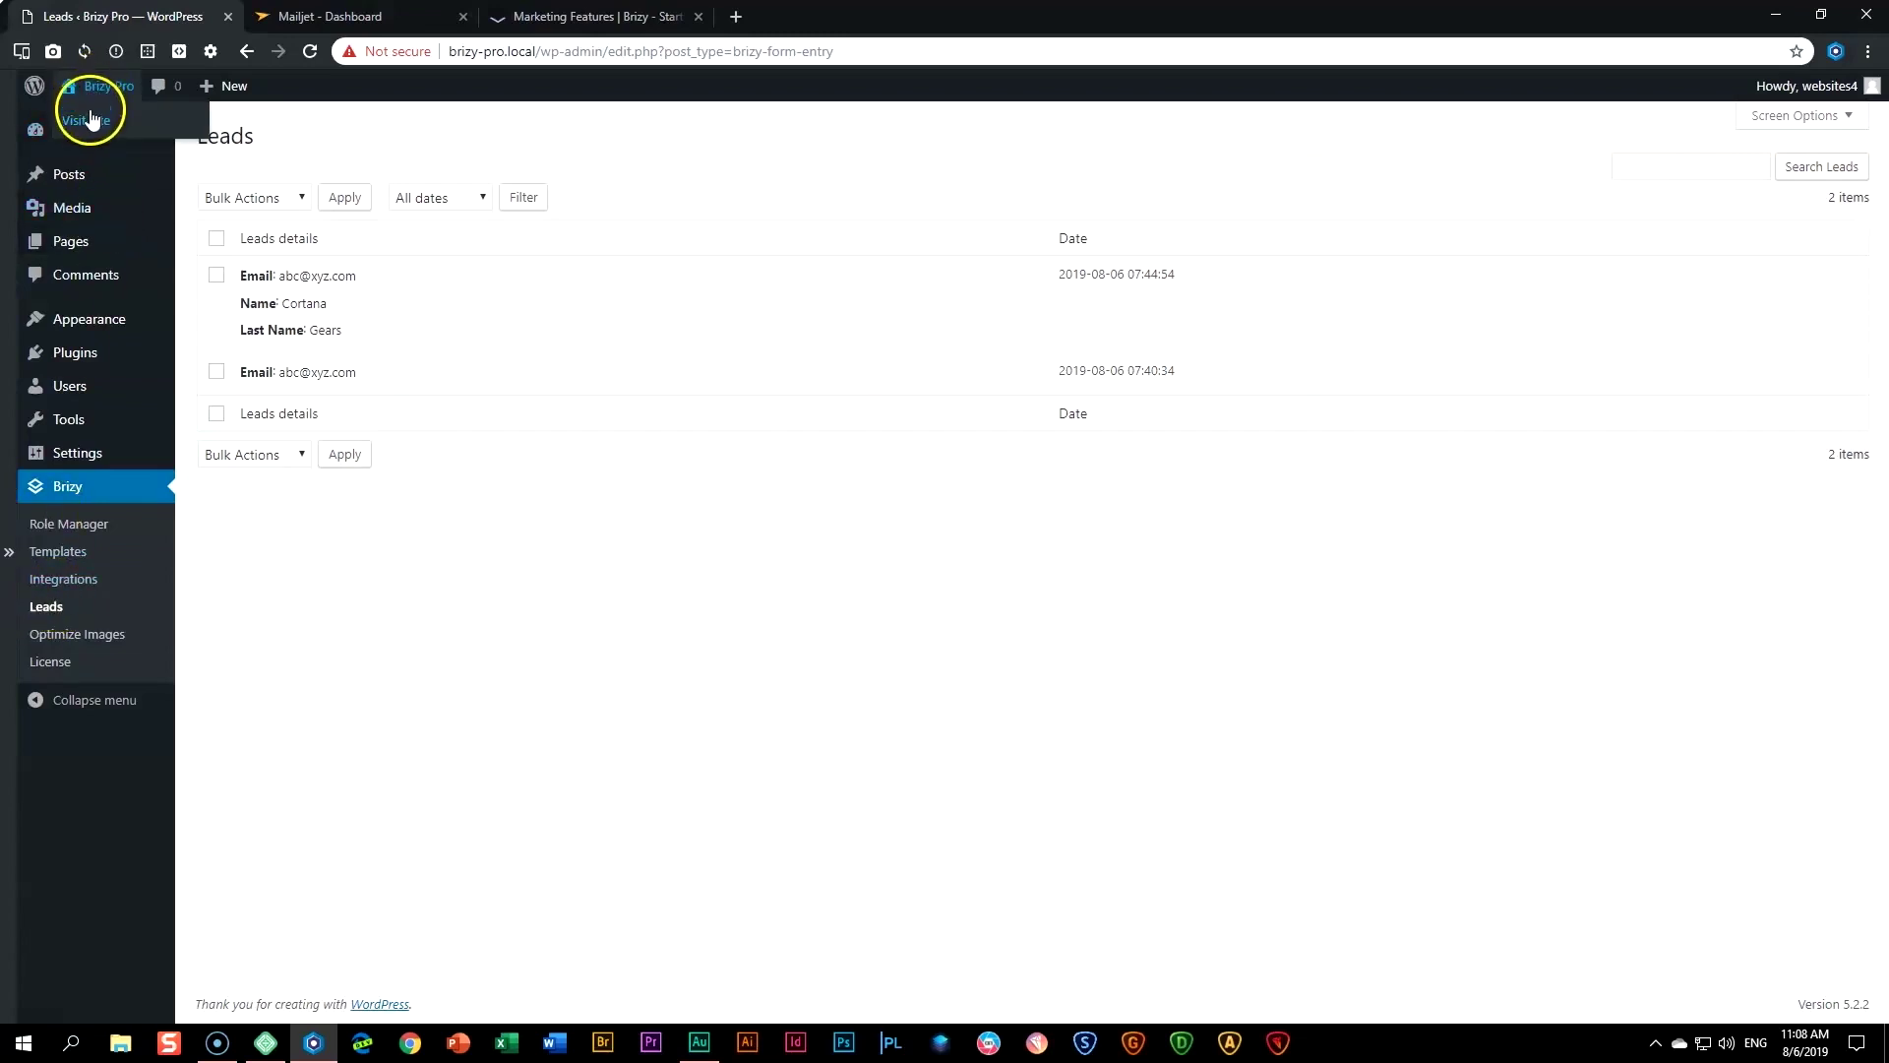
{"action": "left_click", "coordinate": [86, 123]}
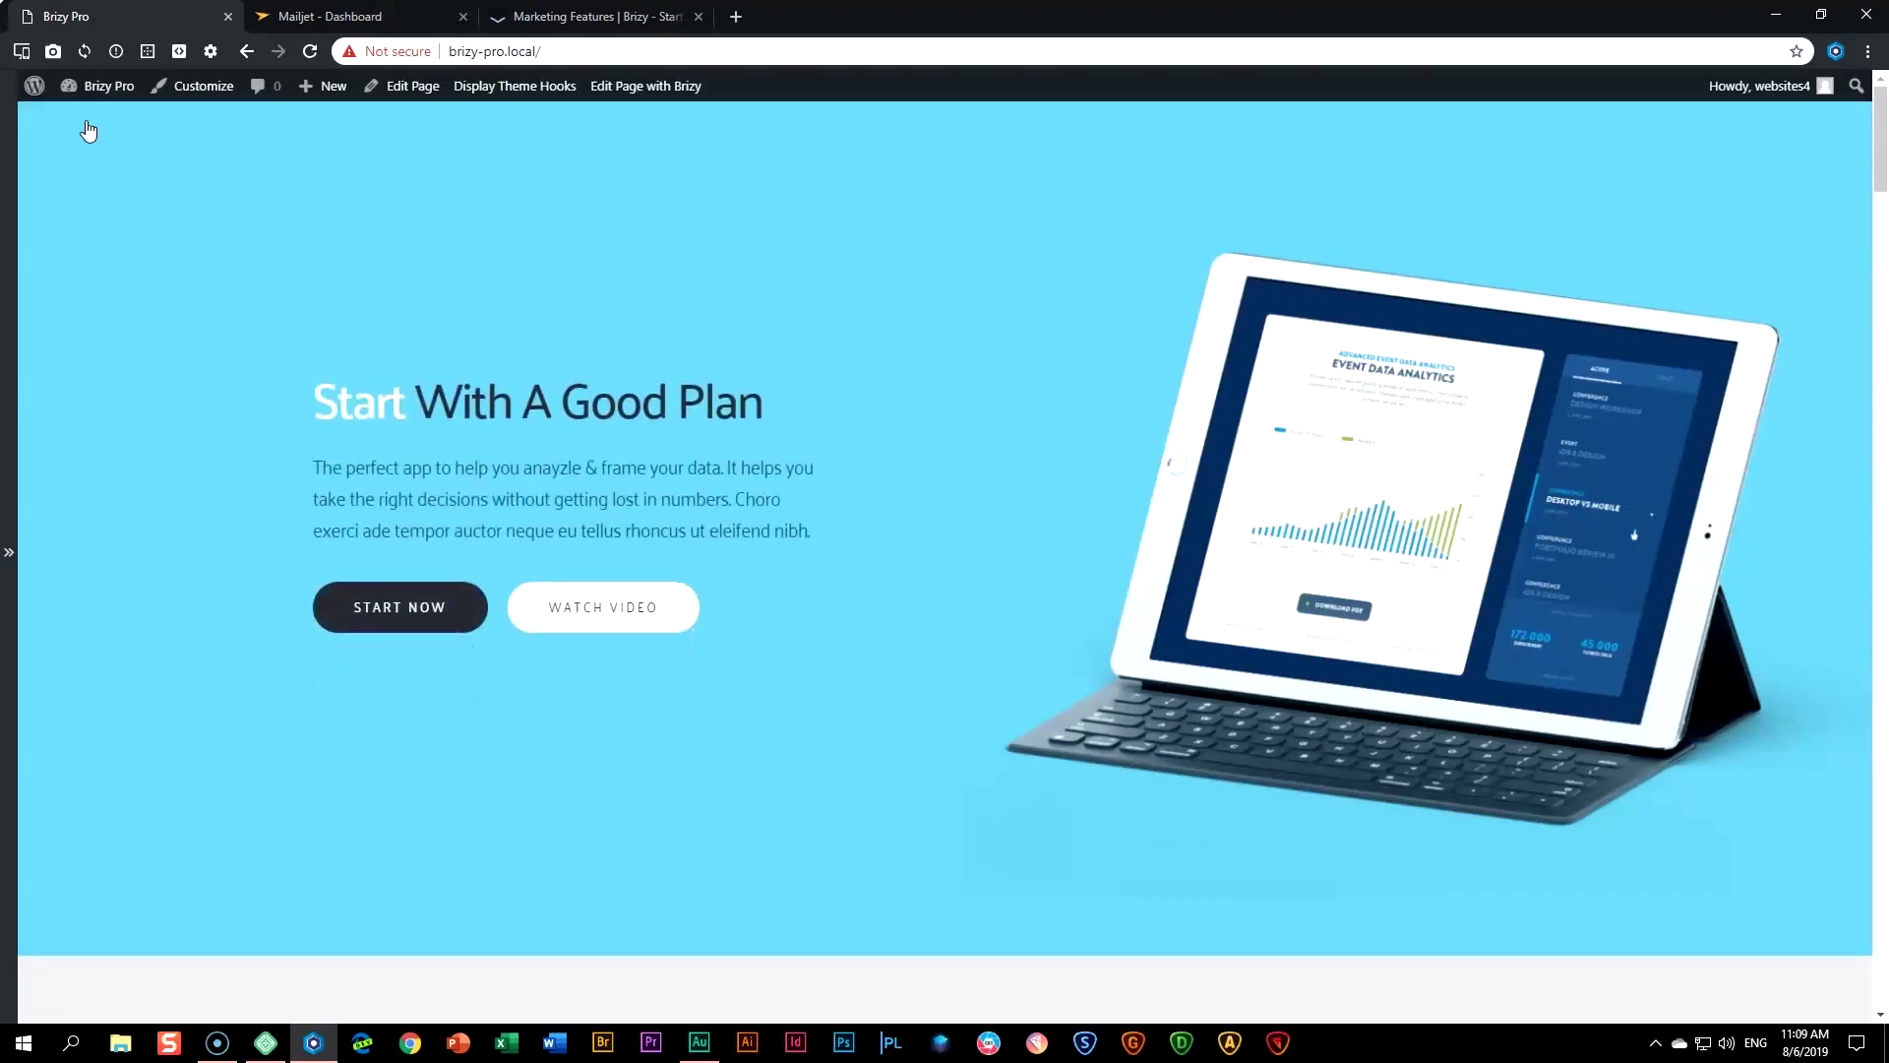
{"action": "left_click", "coordinate": [624, 87]}
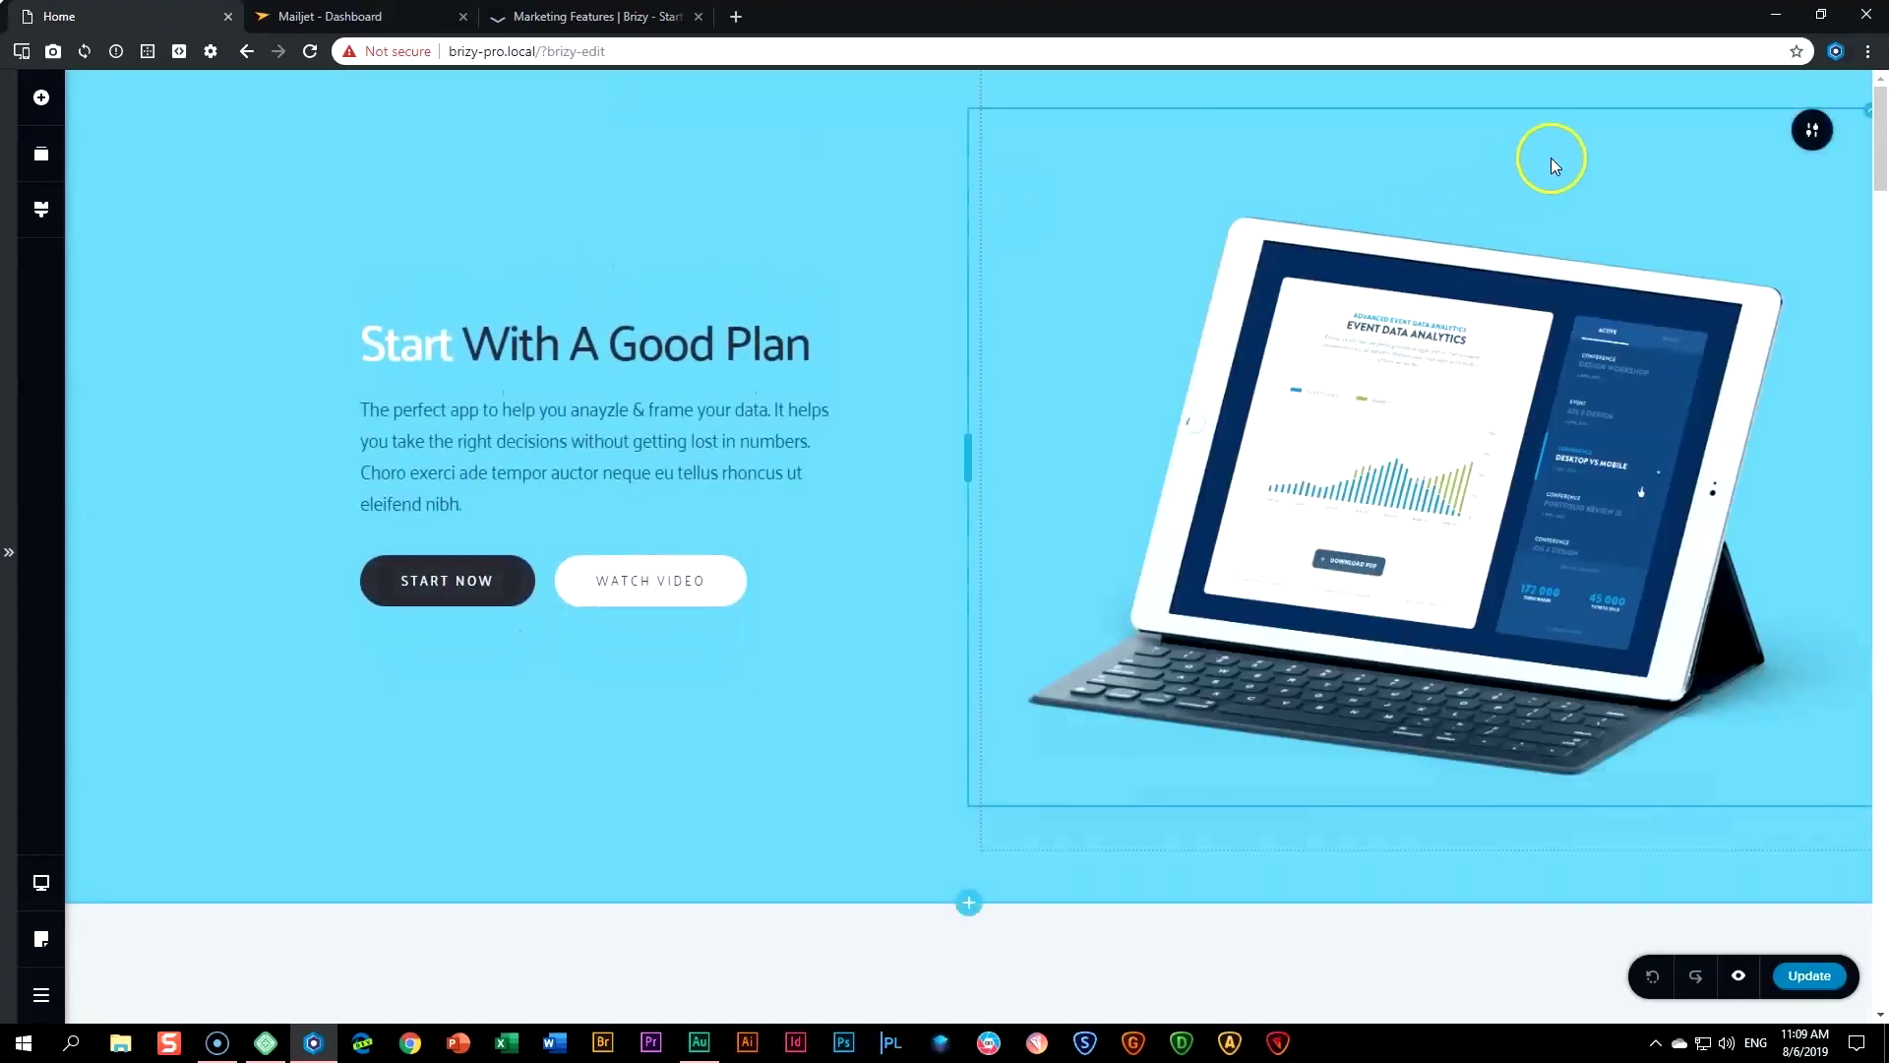
- Add a blank block at the end of the page and delete one of its two columns
{"action": "left_click_drag", "start_coordinate": [1879, 138], "coordinate": [1874, 927]}
{"action": "left_click", "coordinate": [949, 929]}
{"action": "left_click", "coordinate": [590, 410]}
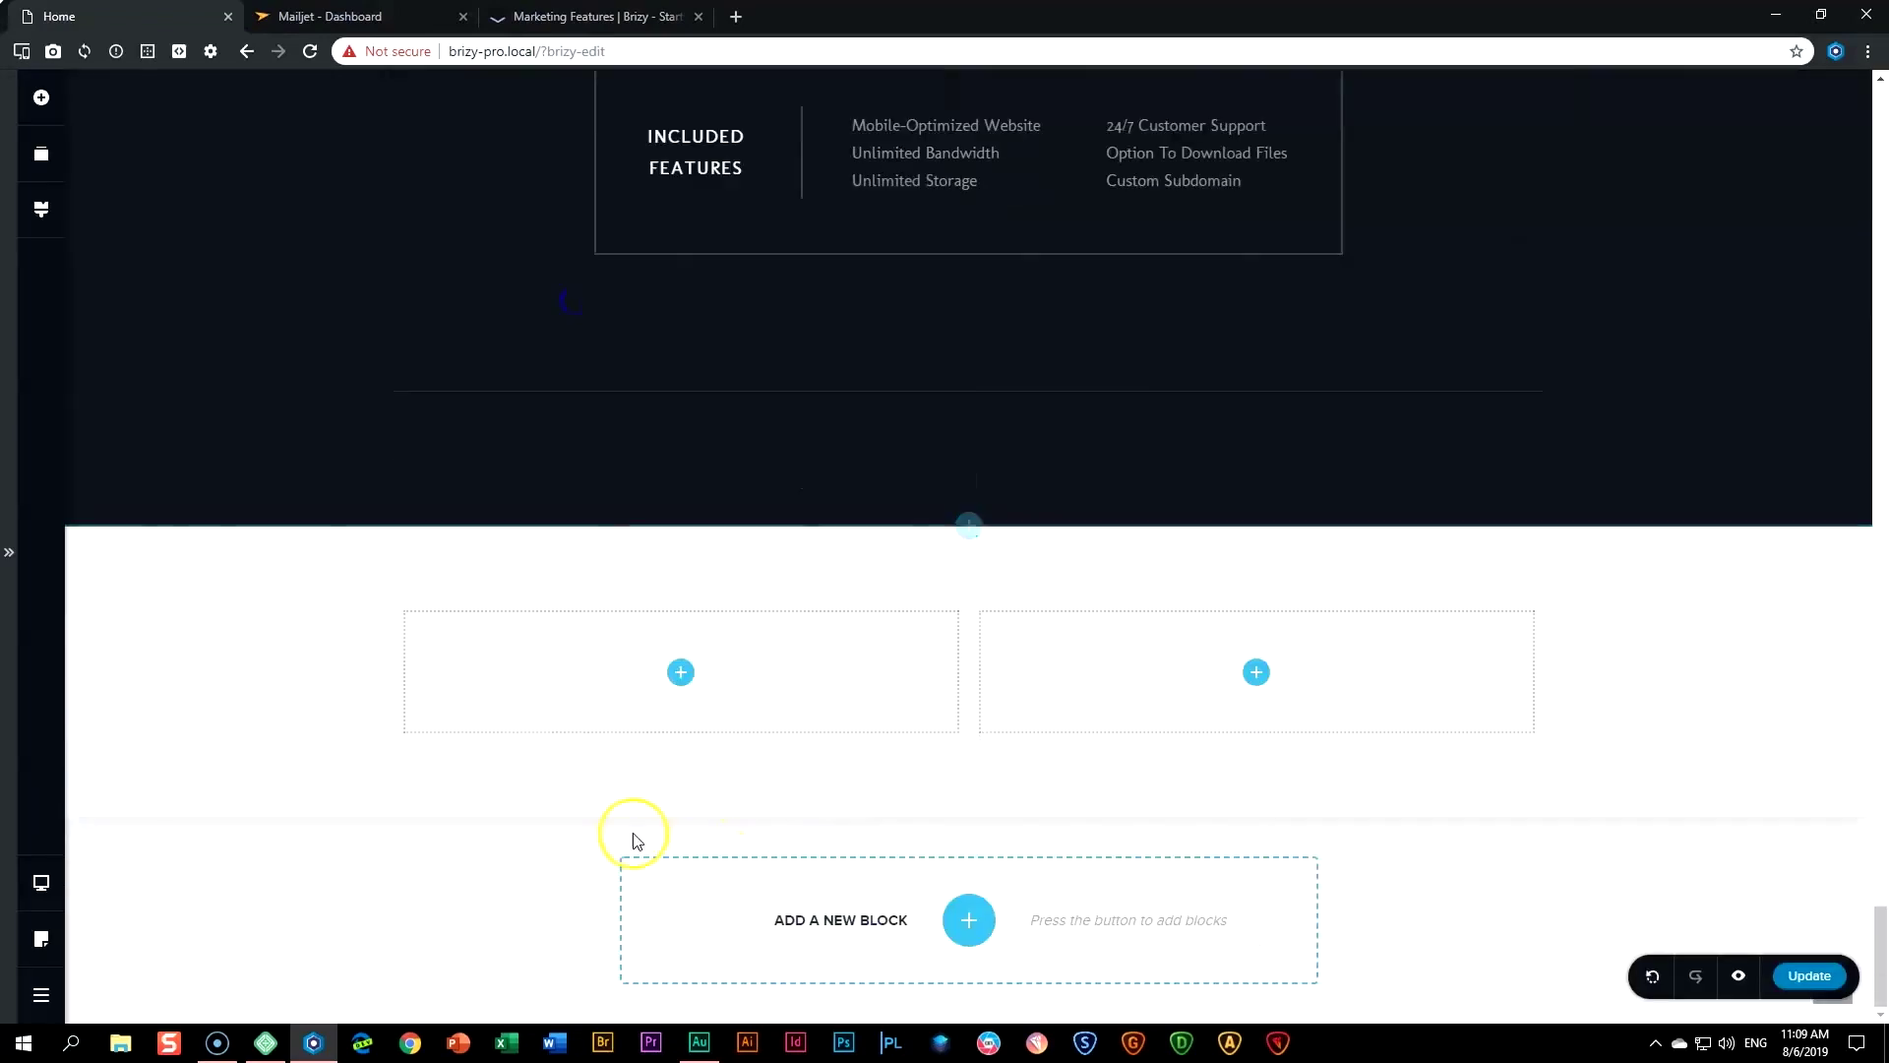
{"action": "right_click", "coordinate": [882, 645]}
{"action": "left_click", "coordinate": [926, 878]}
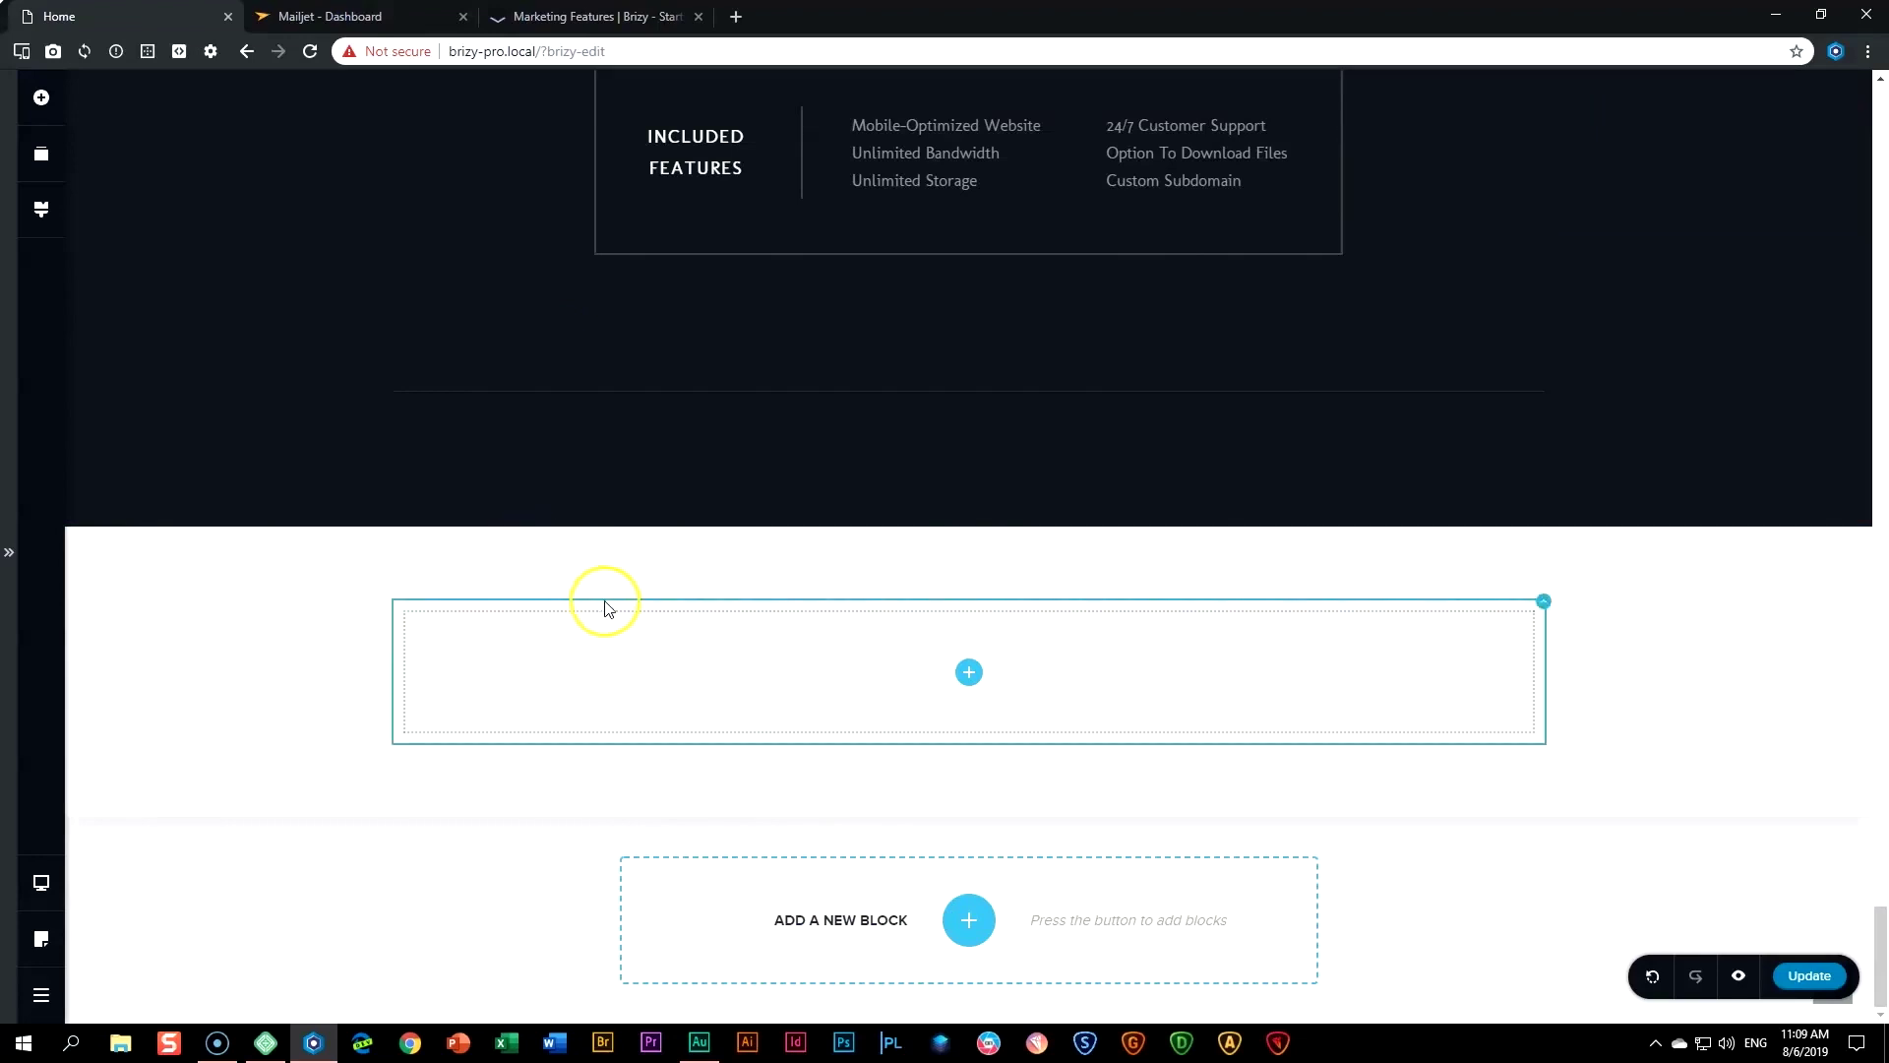
- Add a Form element to the empty column of the new block
{"action": "left_click", "coordinate": [40, 96]}
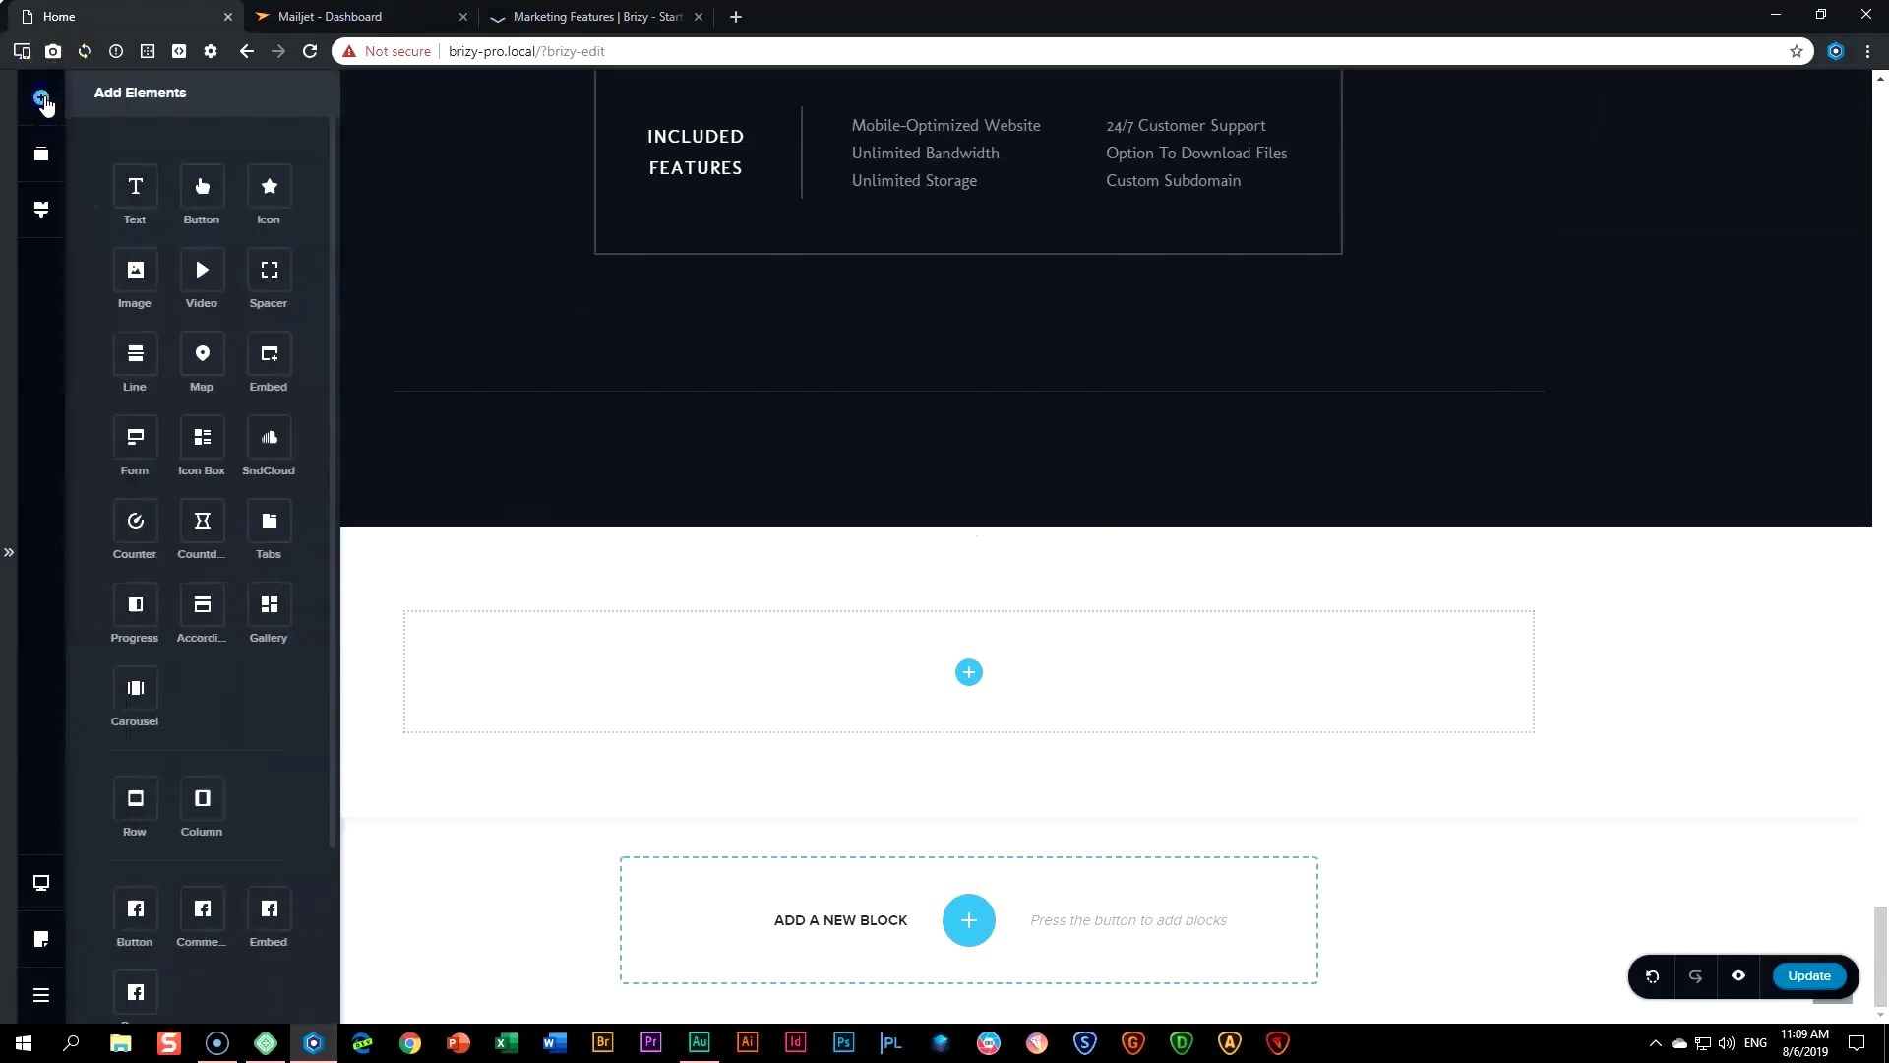
{"action": "left_click_drag", "start_coordinate": [125, 438], "coordinate": [974, 712]}
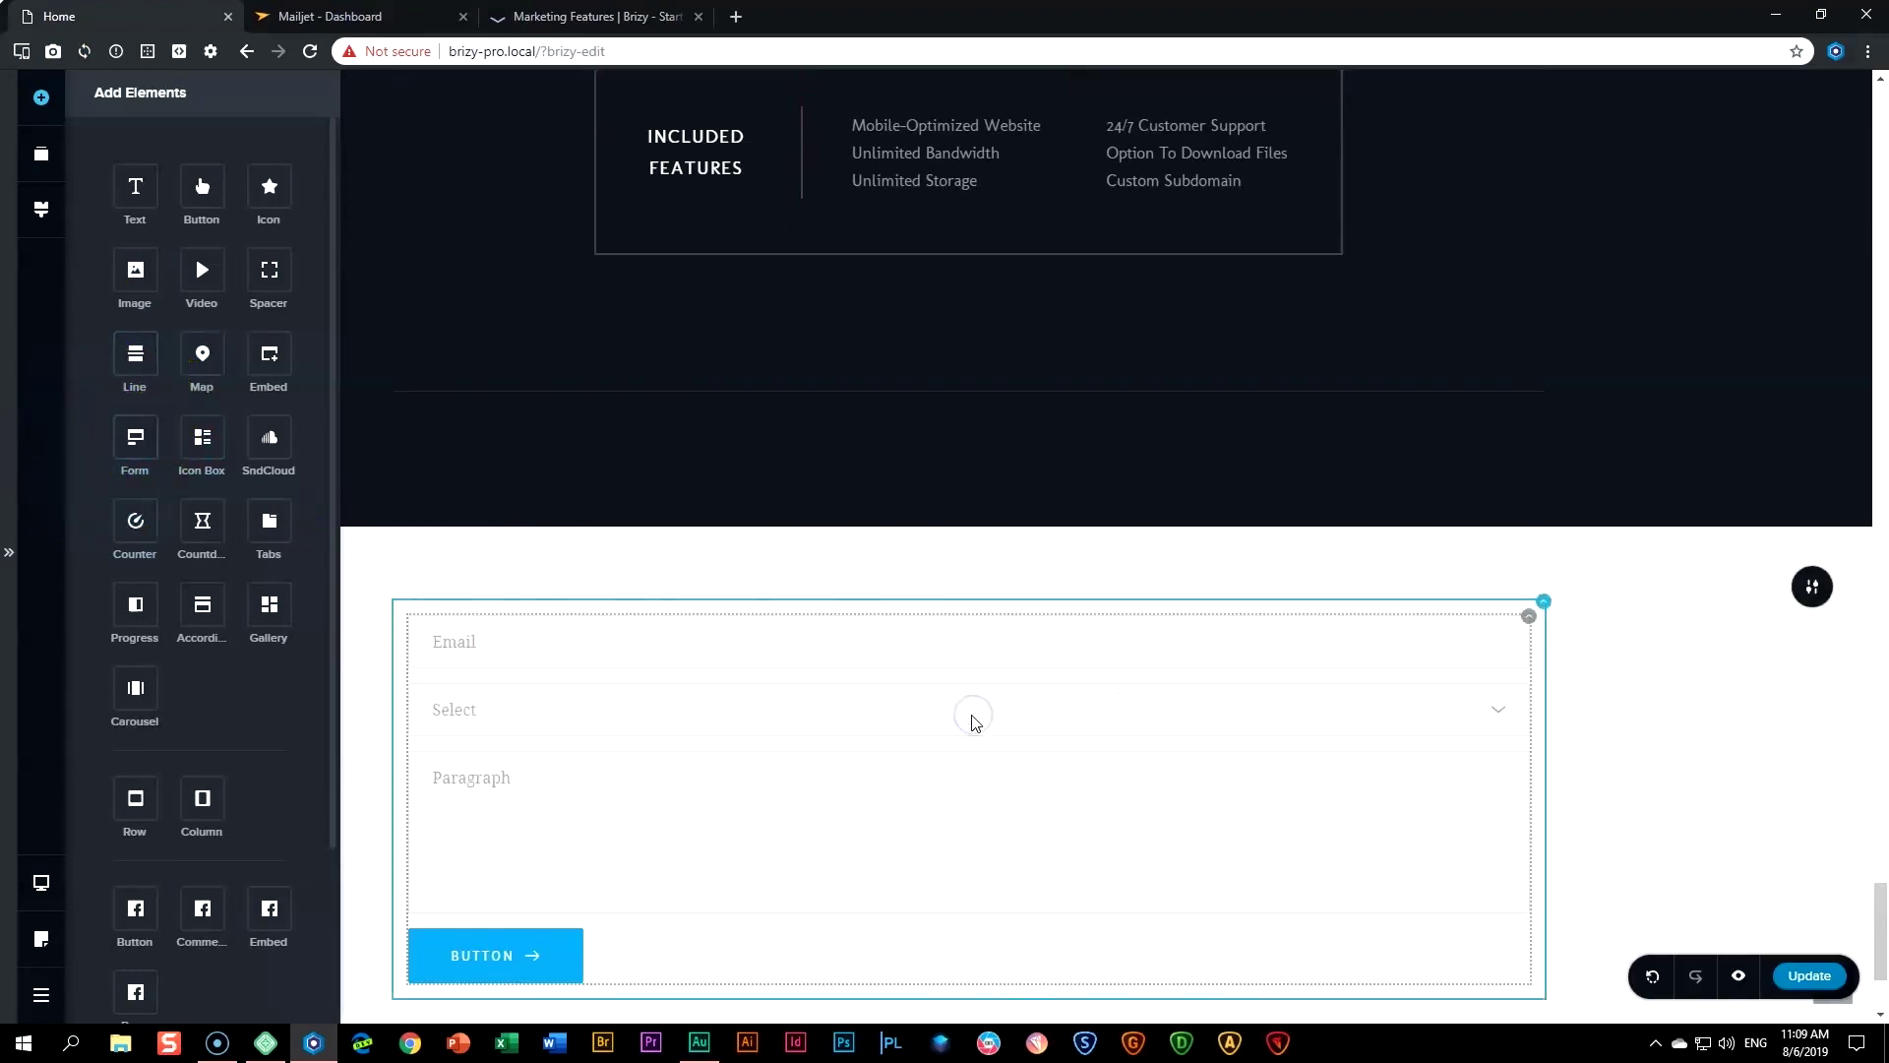
{"action": "scroll", "coordinate": [983, 723], "scroll_direction": "down", "scroll_amount": 3}
{"action": "left_click", "coordinate": [1683, 578]}
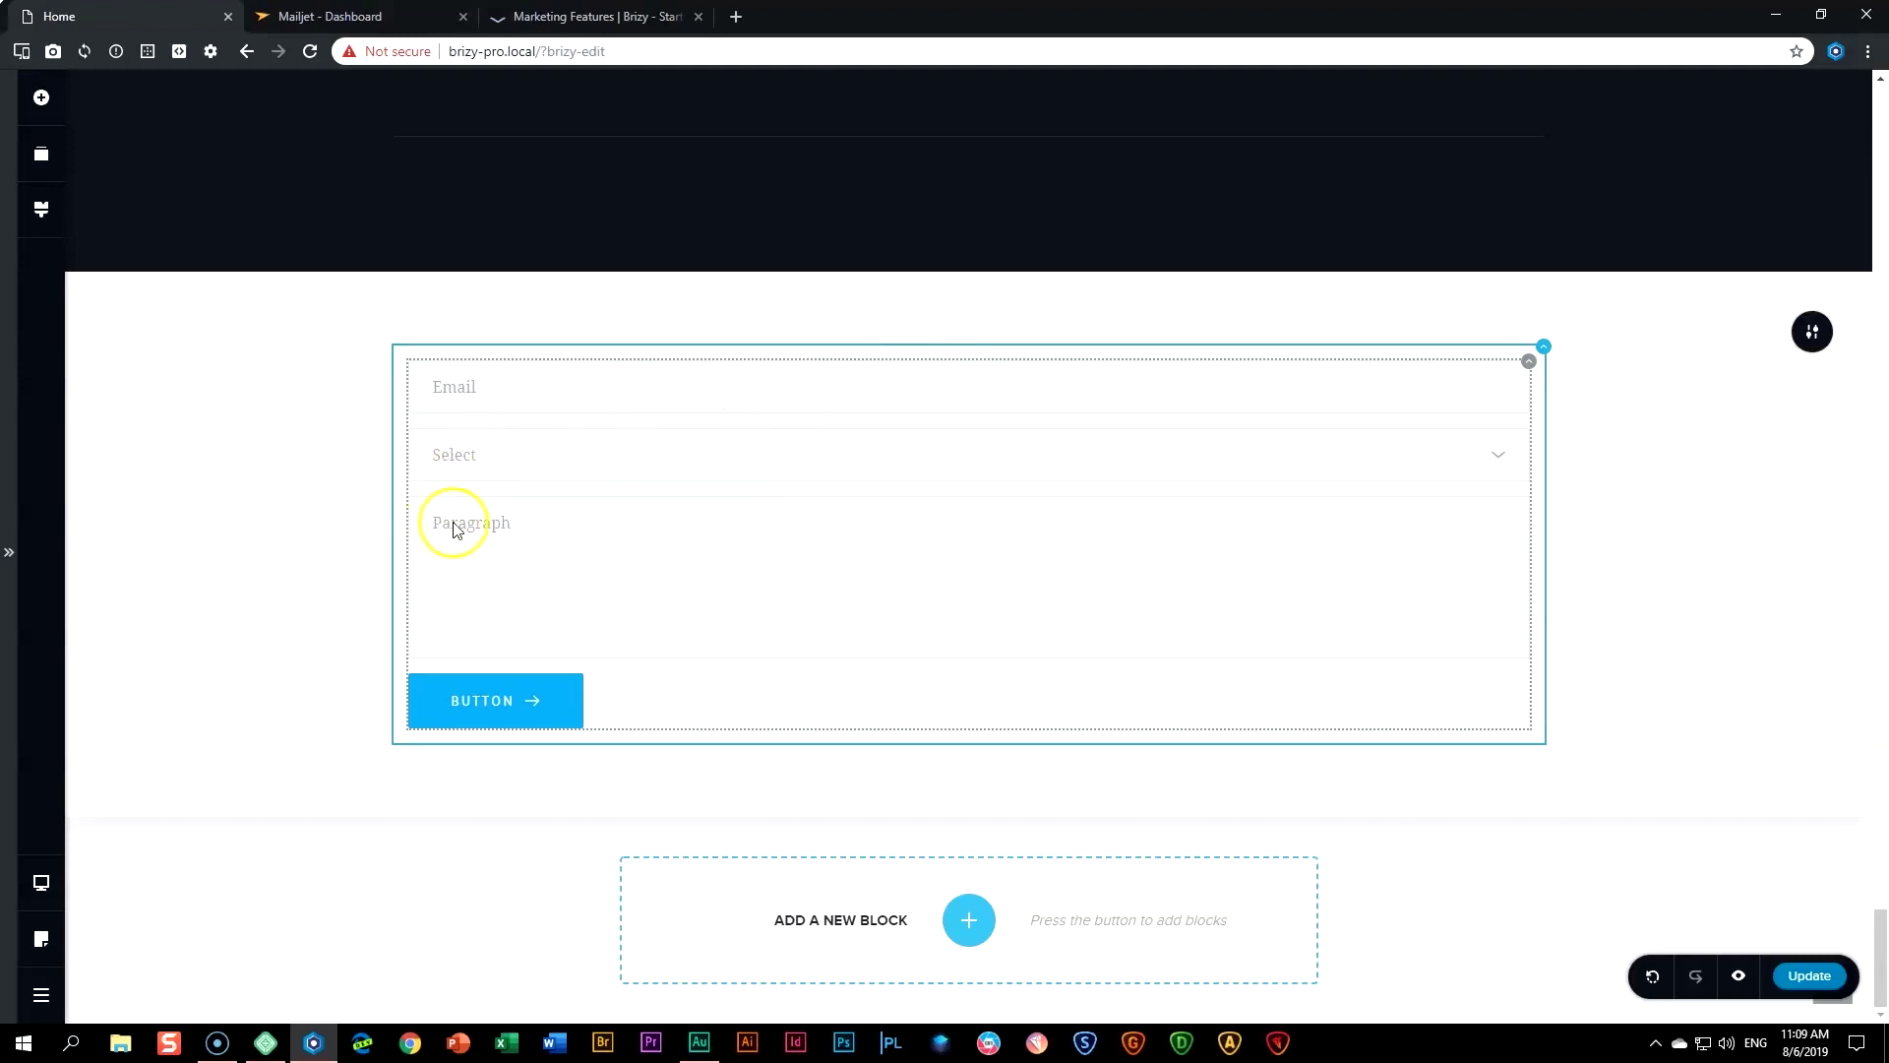
- Delete the Select and Paragraph fields from the form, keeping only the Email field
{"action": "left_click", "coordinate": [477, 469]}
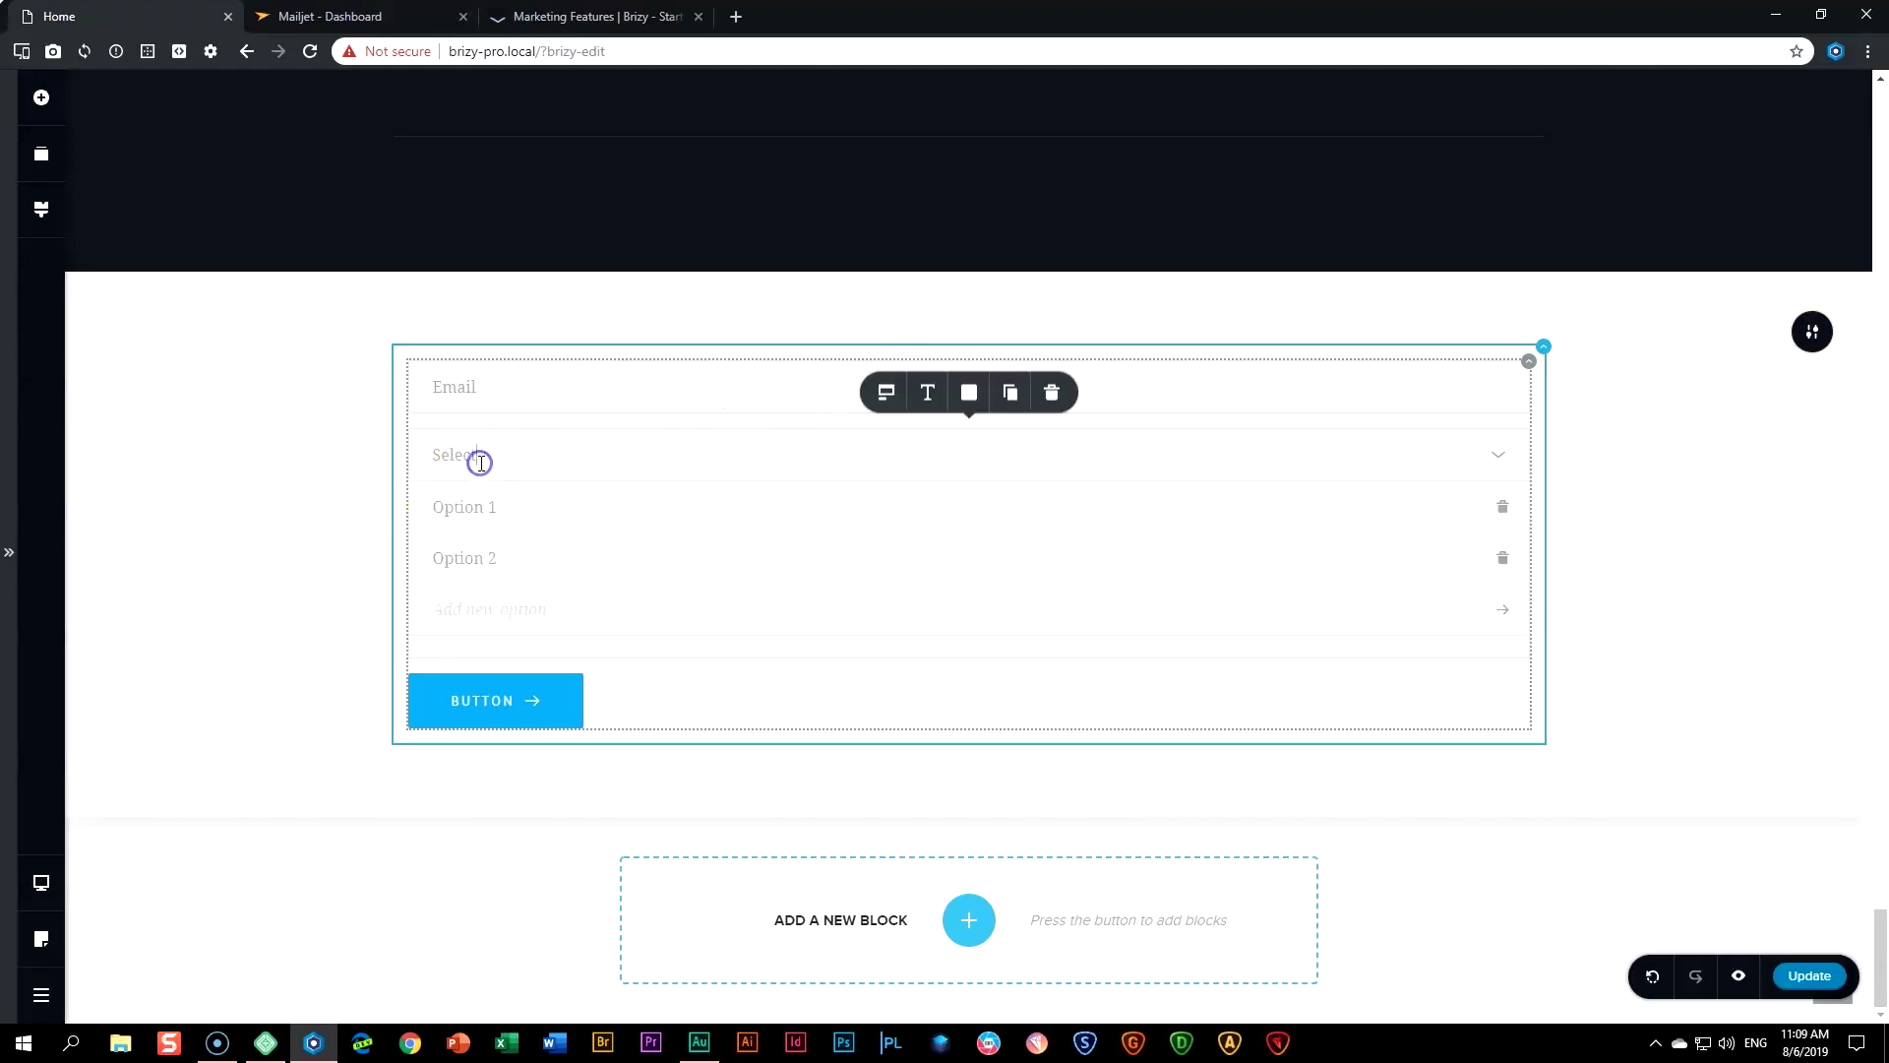
{"action": "left_click", "coordinate": [1057, 394]}
{"action": "scroll", "coordinate": [506, 723], "scroll_direction": "up", "scroll_amount": 2}
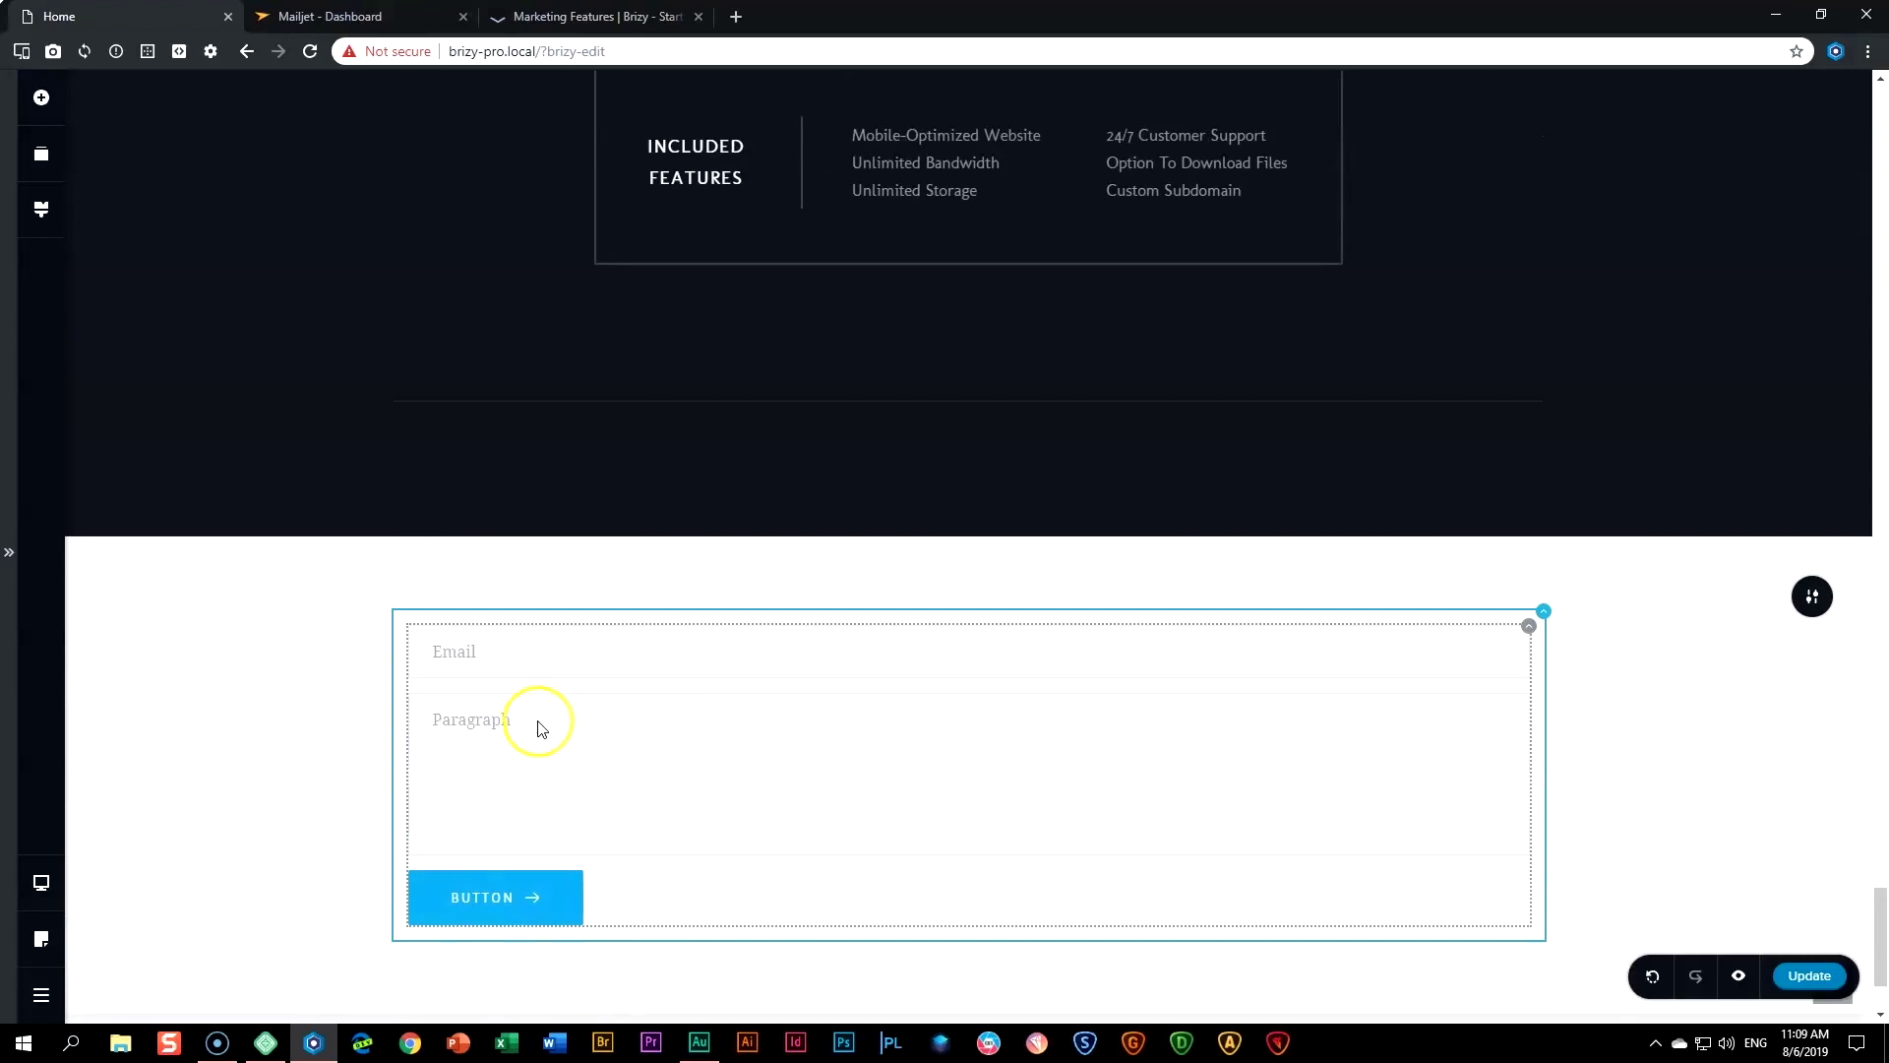
{"action": "left_click", "coordinate": [535, 721]}
{"action": "left_click", "coordinate": [1055, 654]}
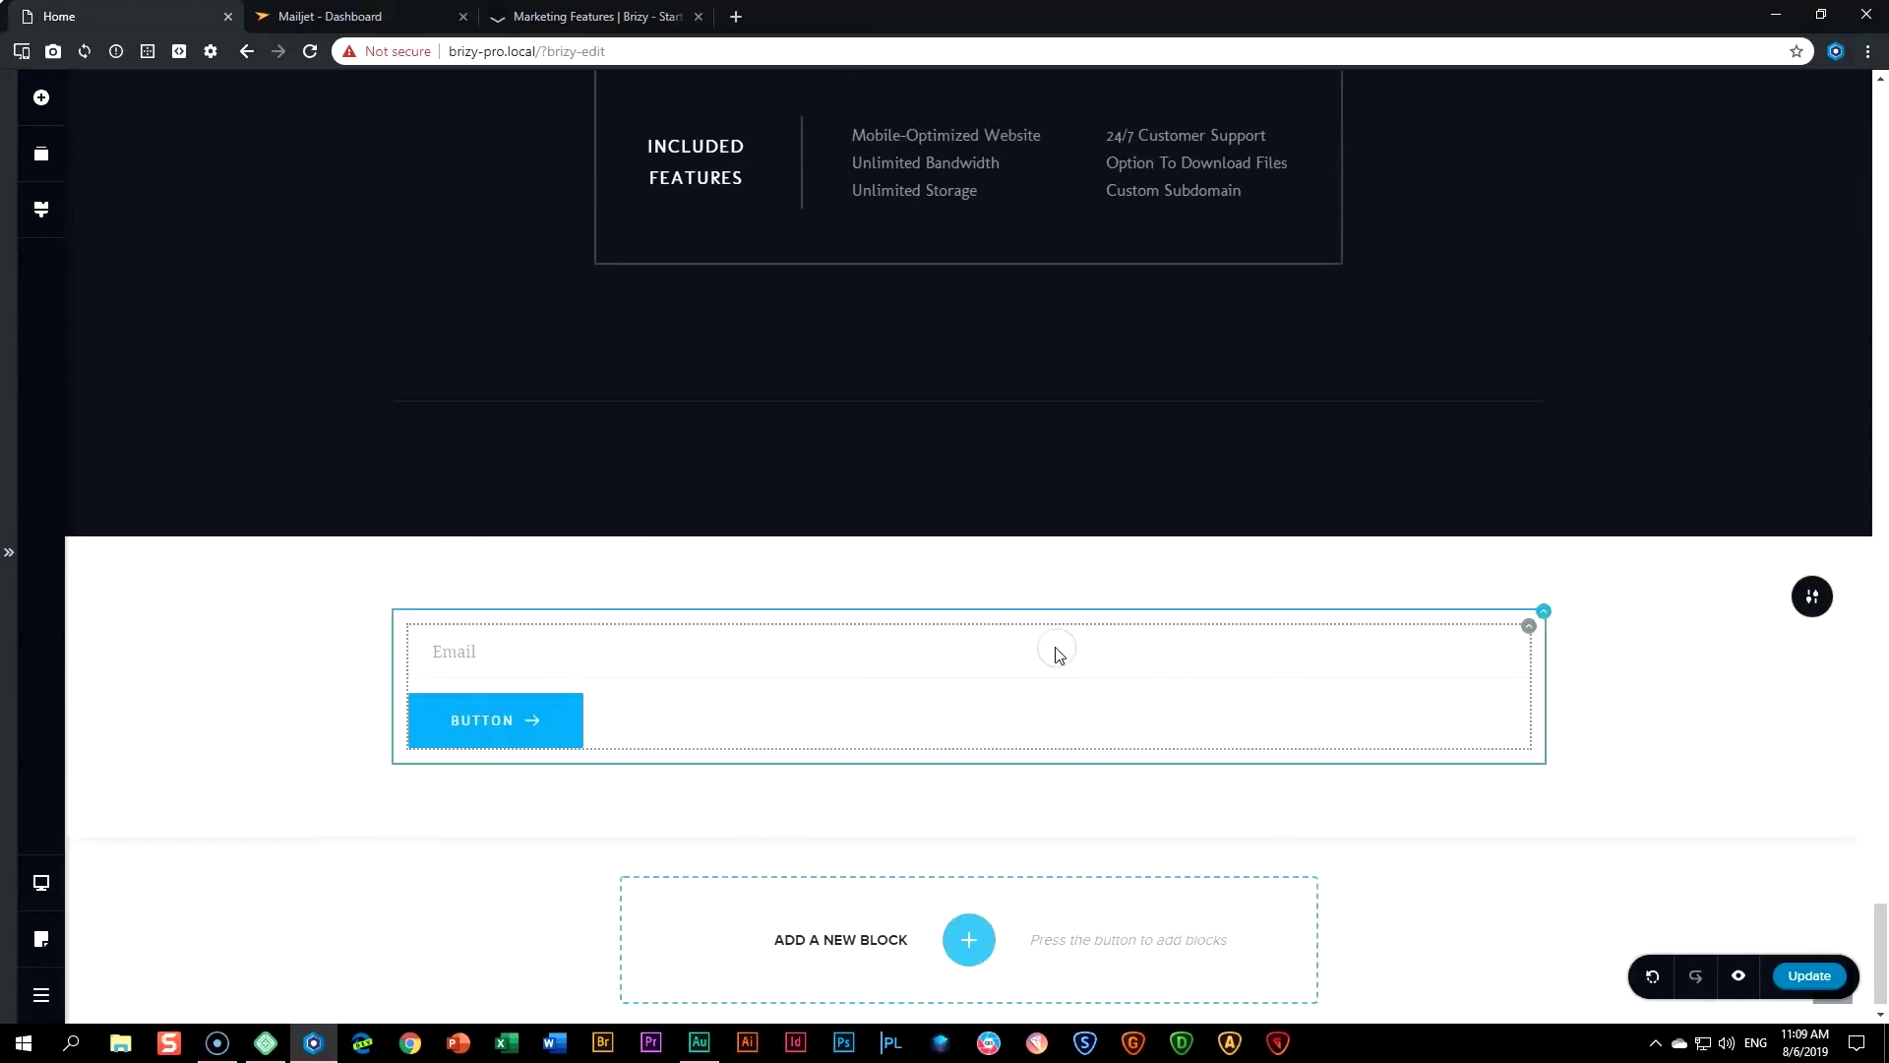
- Change the form button's label to SUBMIT
{"action": "left_click", "coordinate": [494, 721]}
{"action": "double_click", "coordinate": [495, 721]}
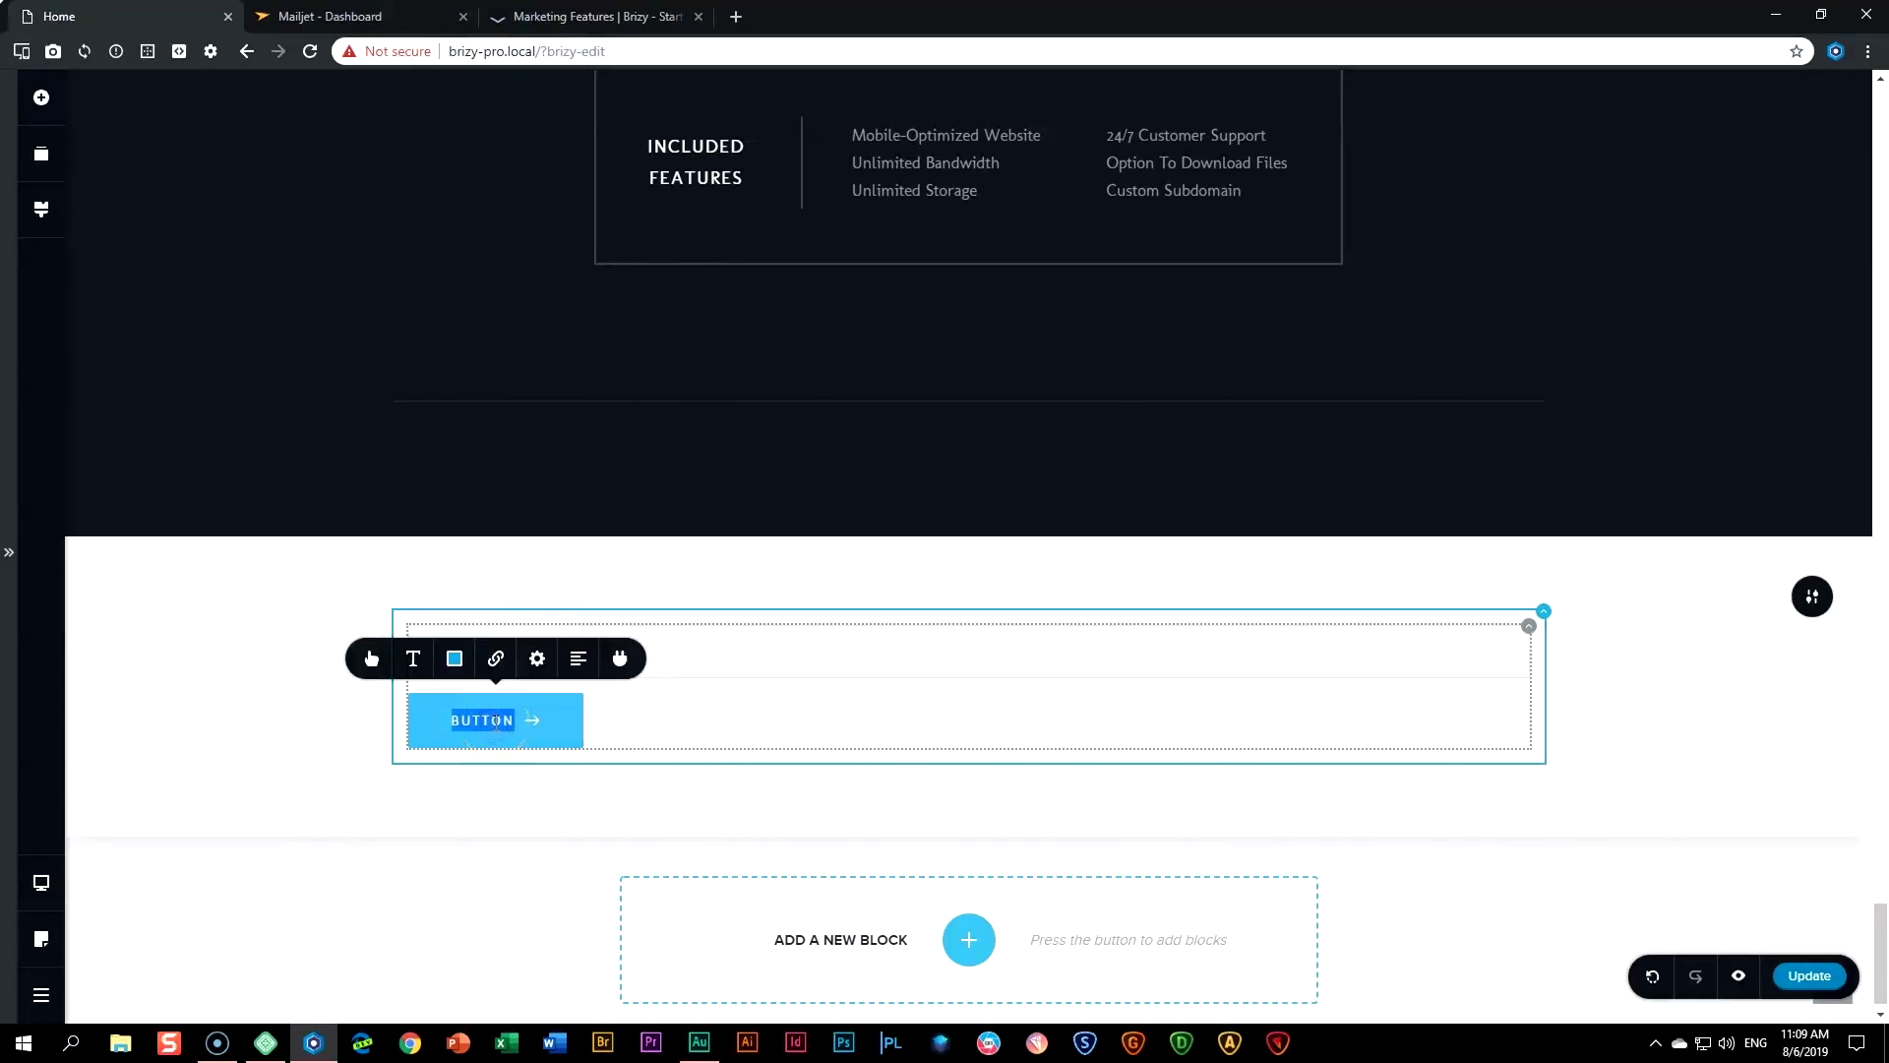
{"action": "type", "text": "SUBMIT"}
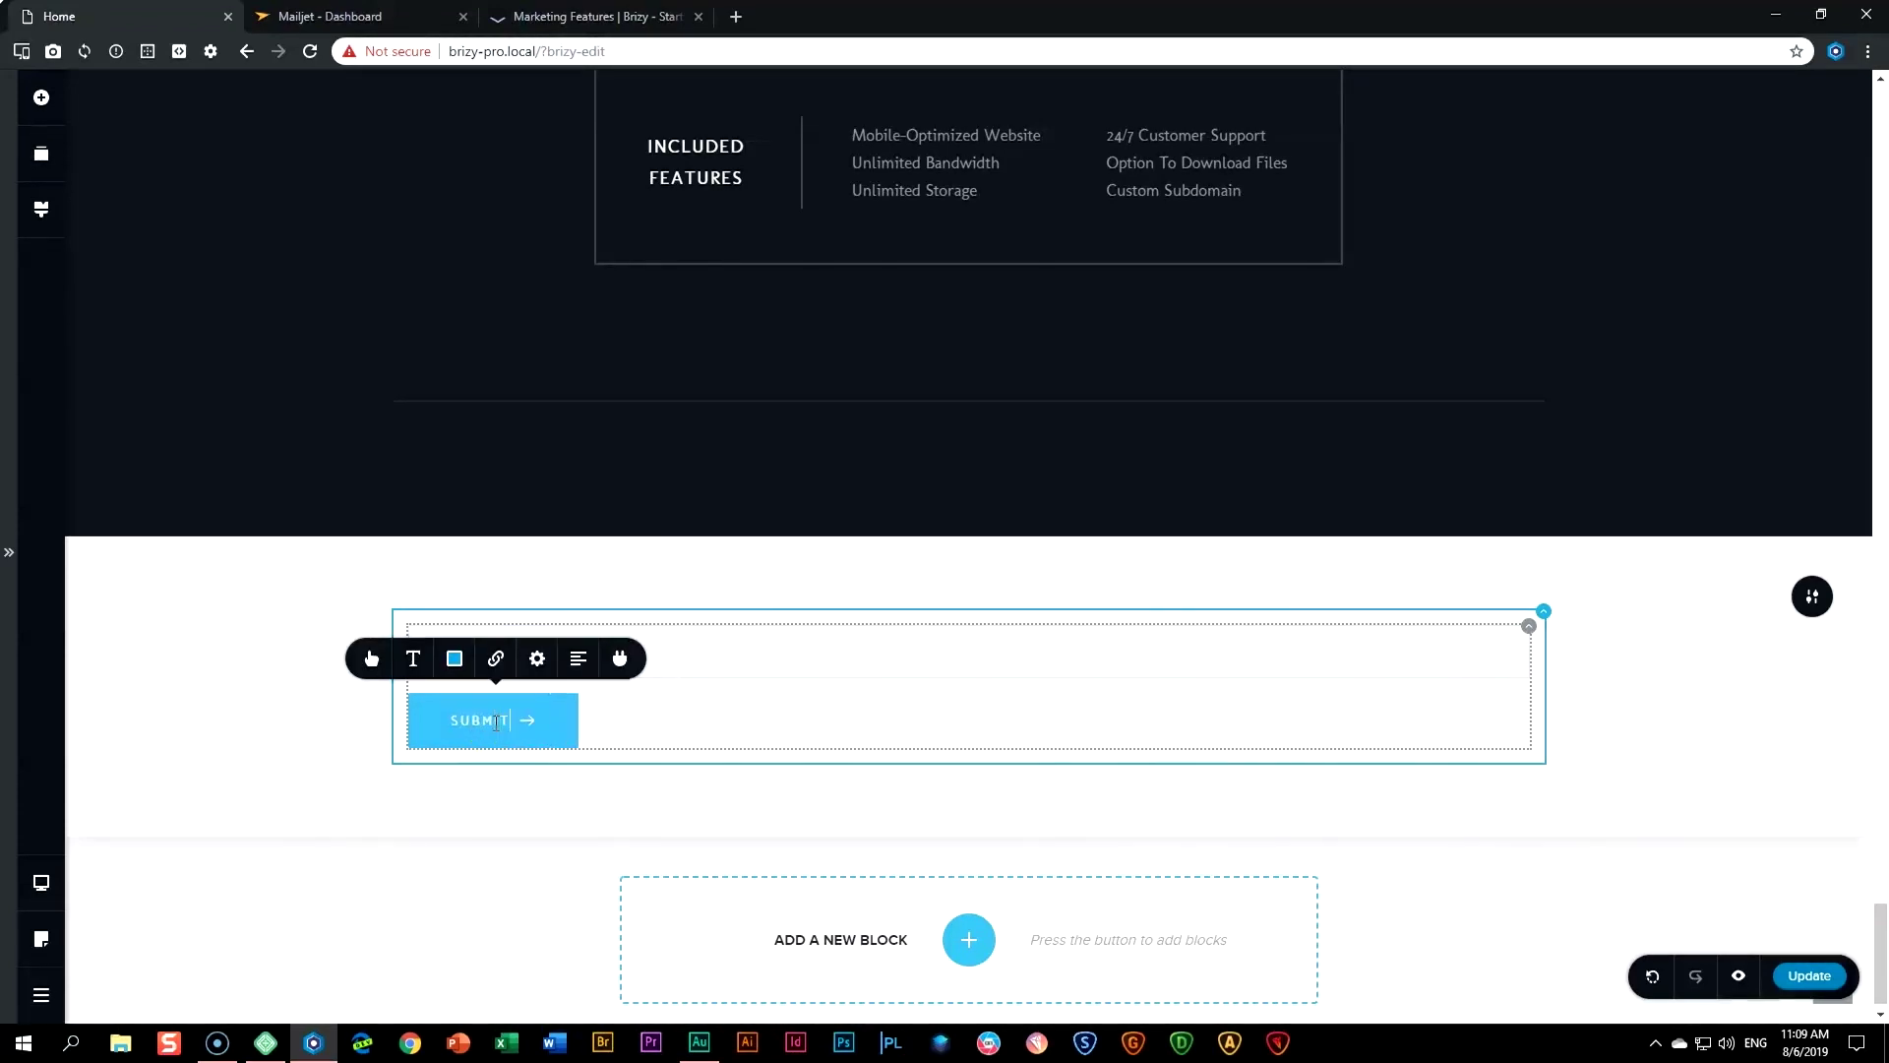
{"action": "left_click", "coordinate": [1674, 682]}
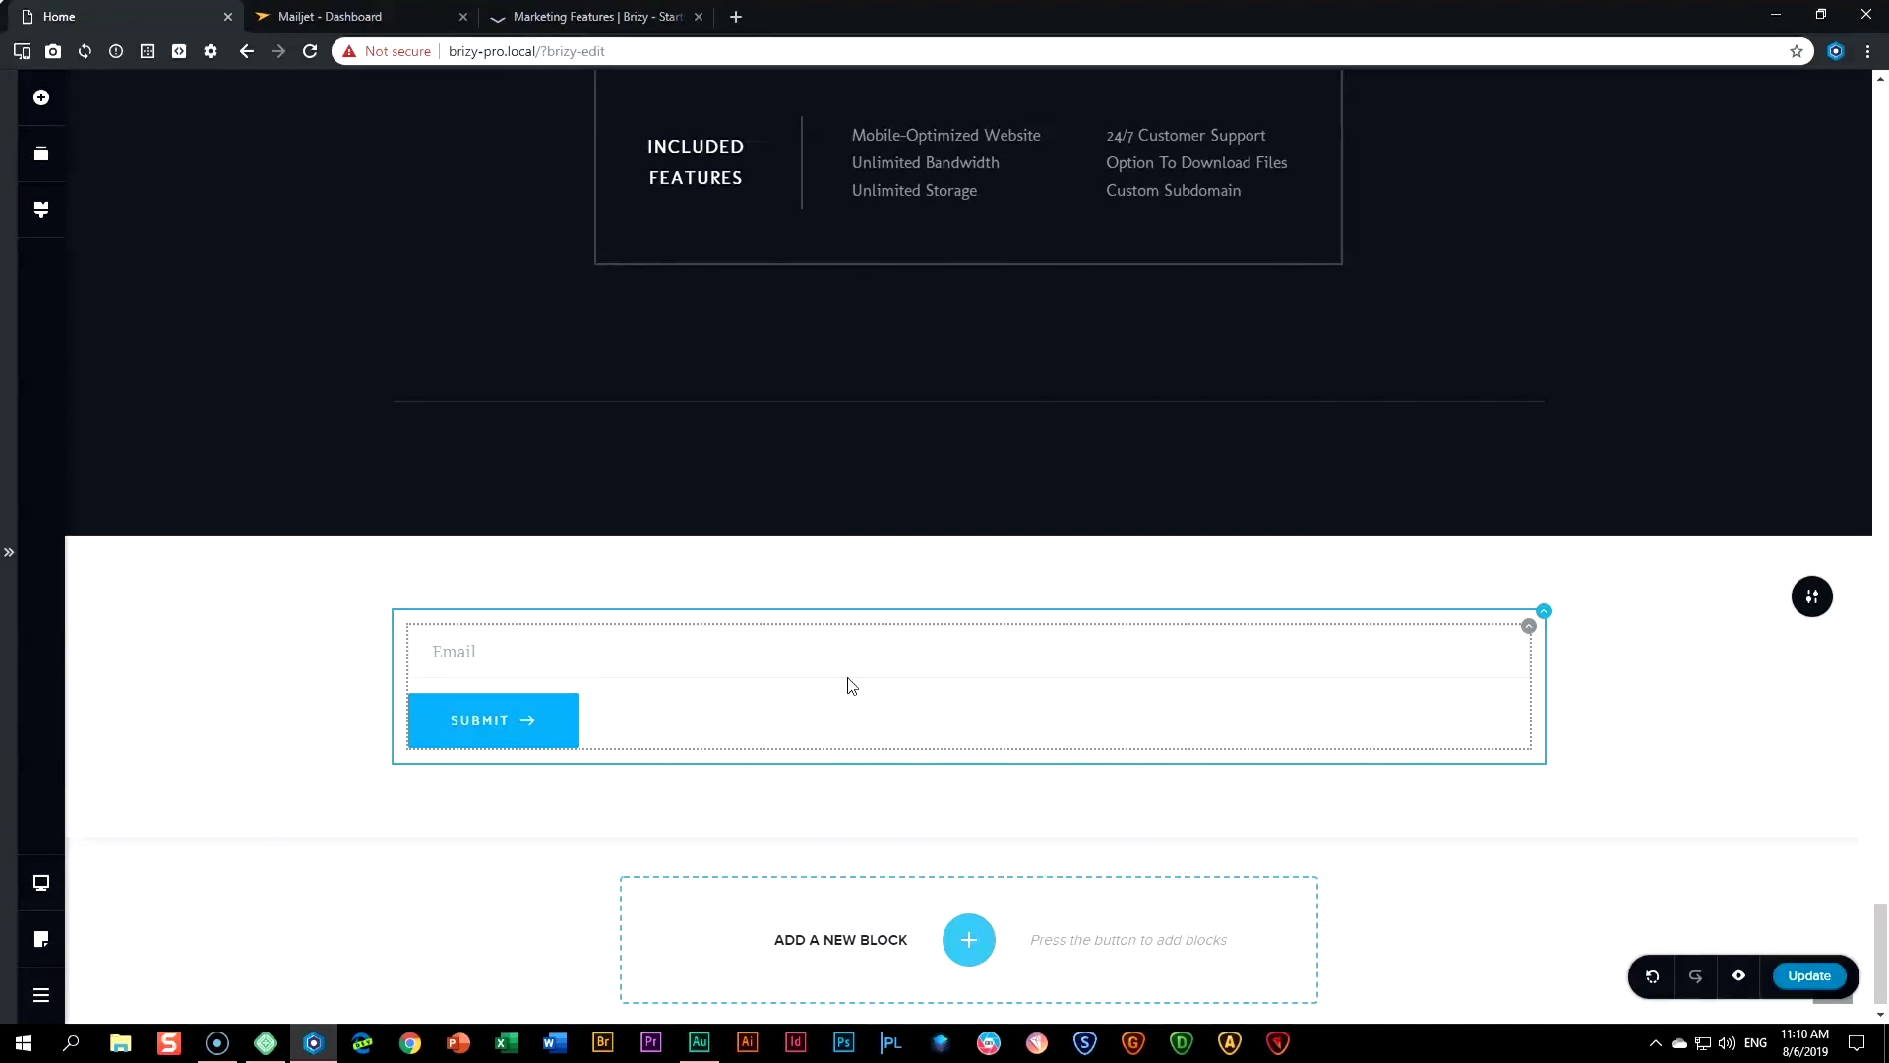
- Open the form's app integrations from the SUBMIT button and choose Mailjet as the service to connect
{"action": "left_click", "coordinate": [467, 772]}
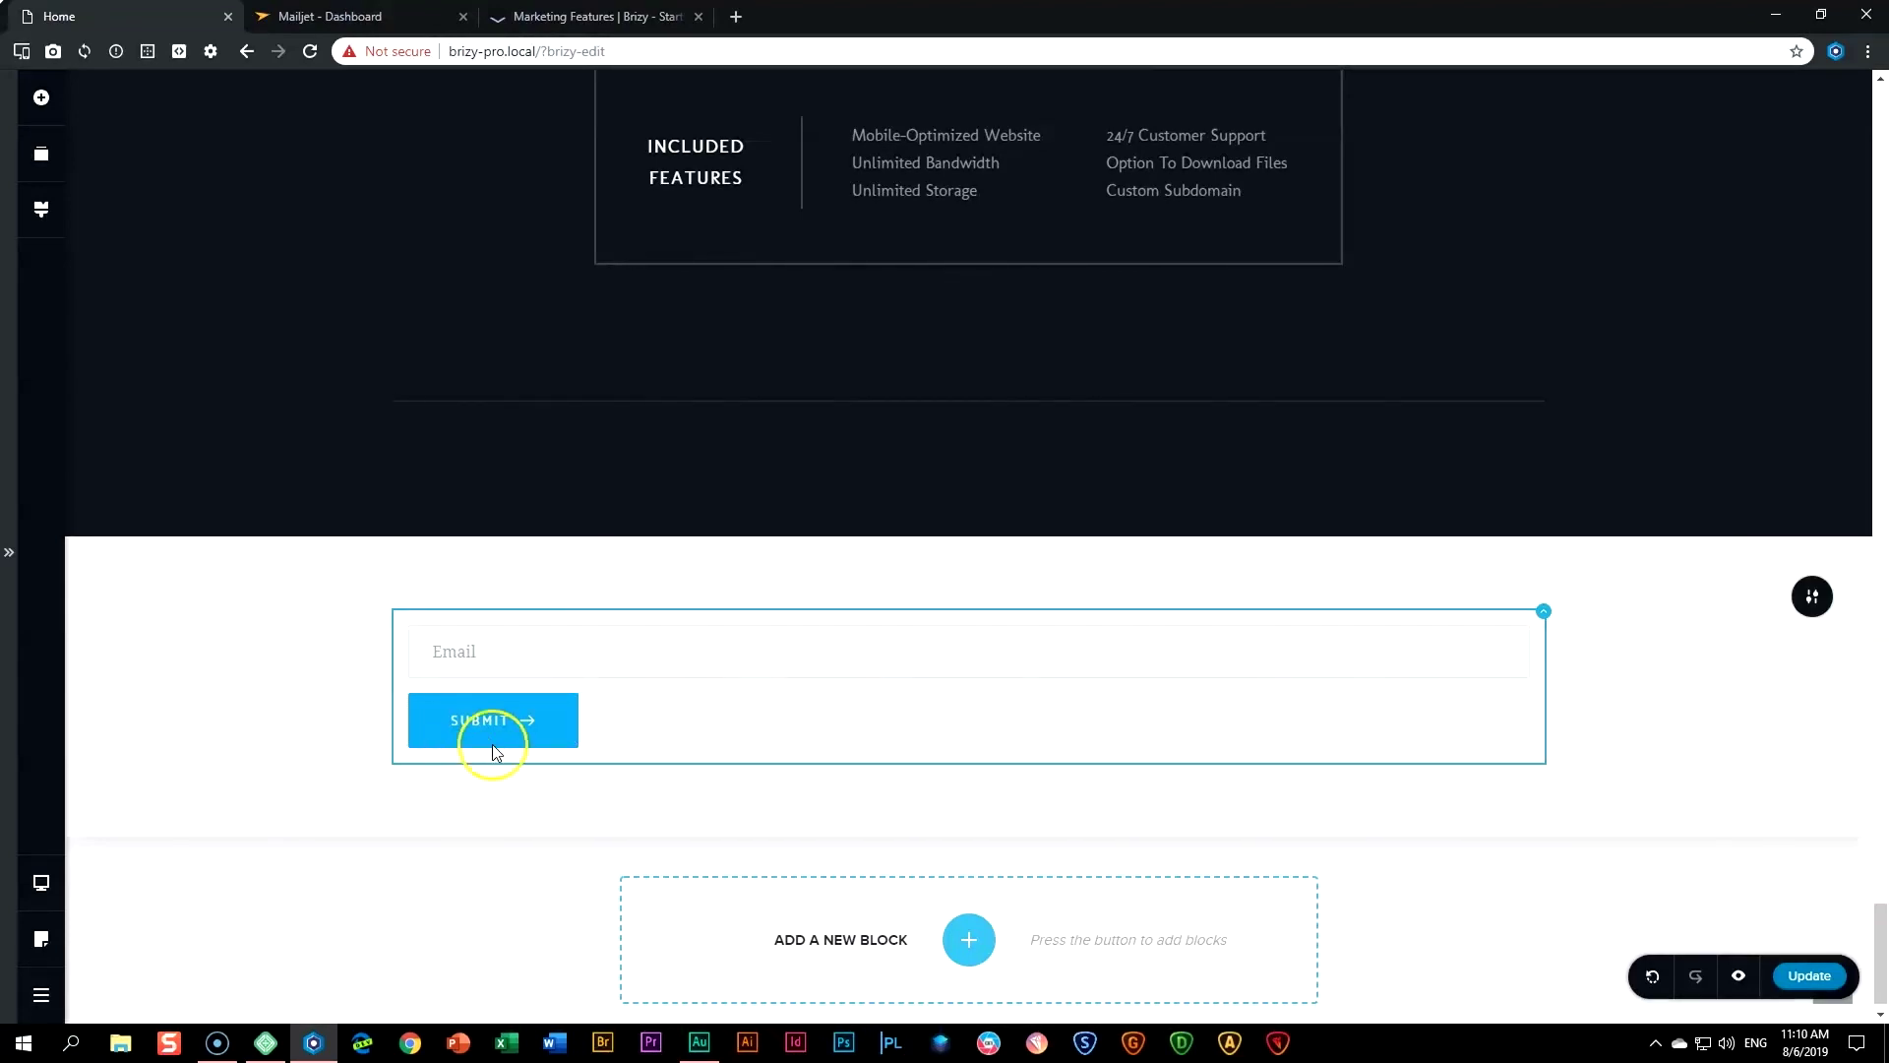
{"action": "left_click", "coordinate": [498, 719]}
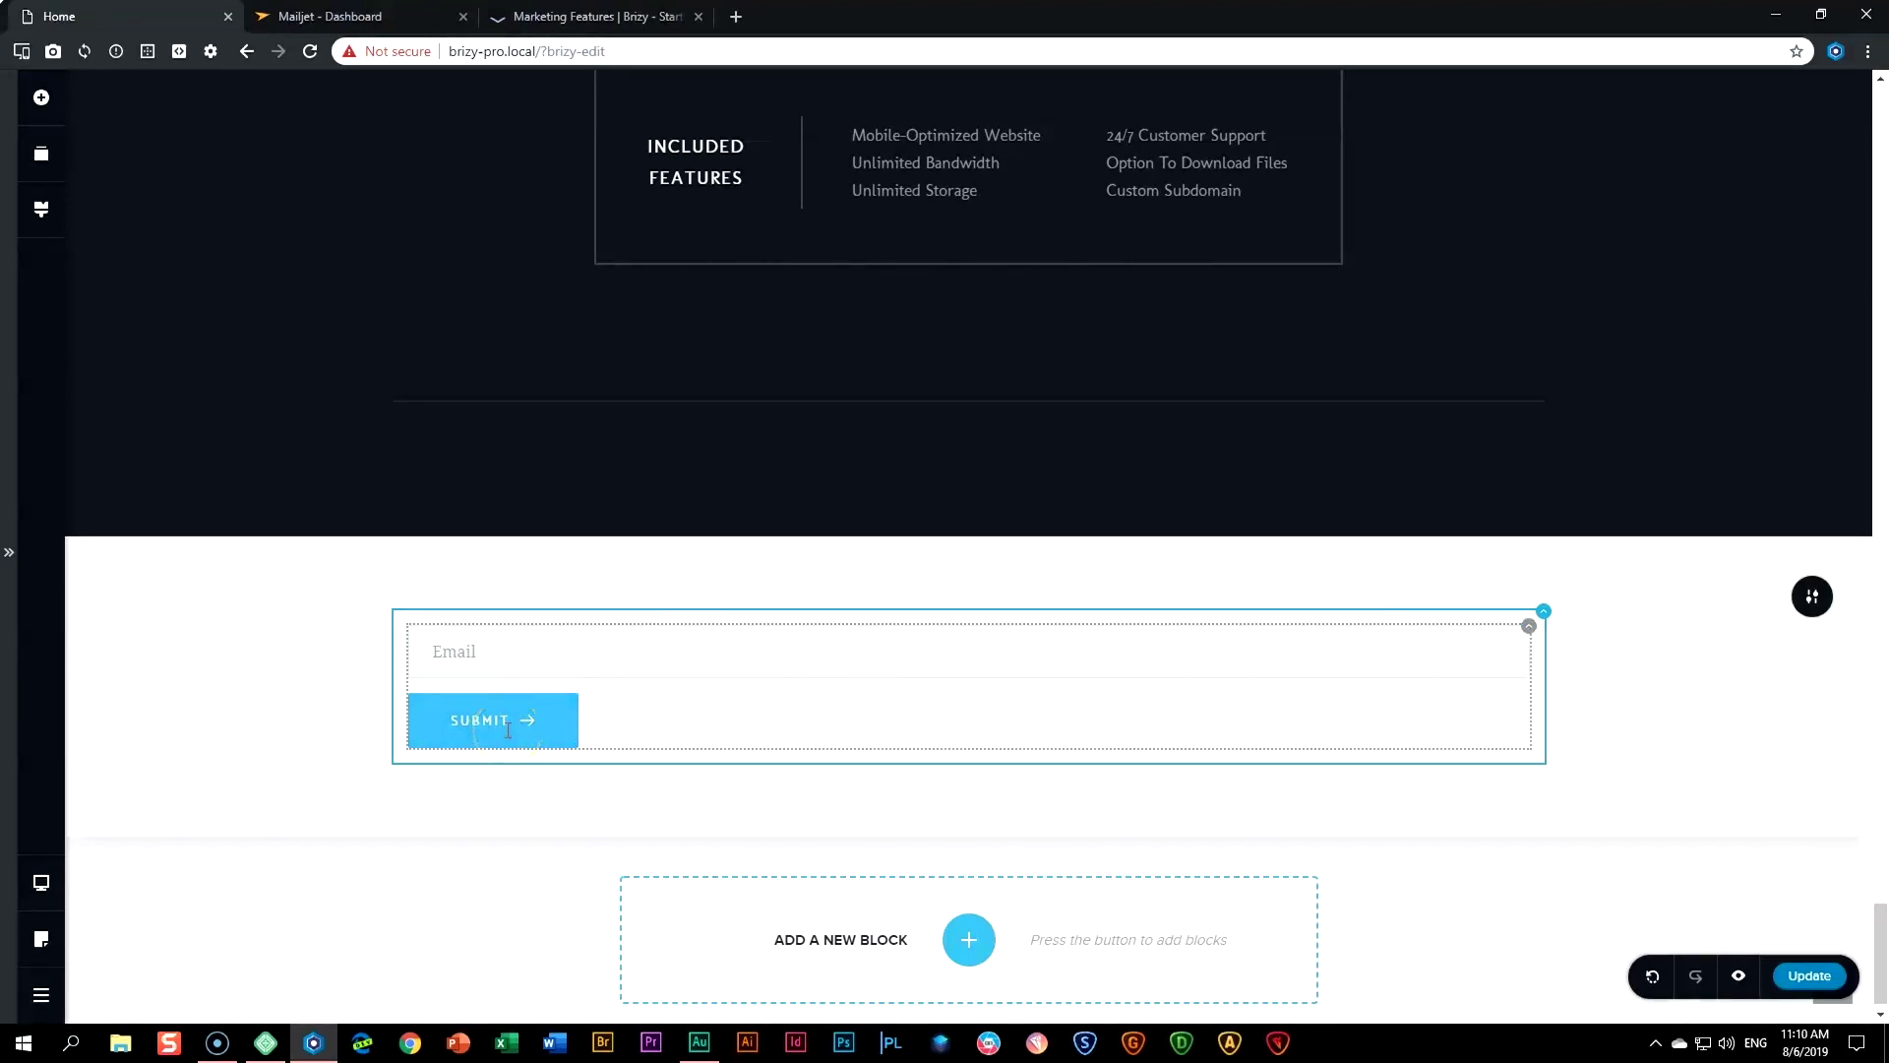
{"action": "left_click", "coordinate": [506, 723]}
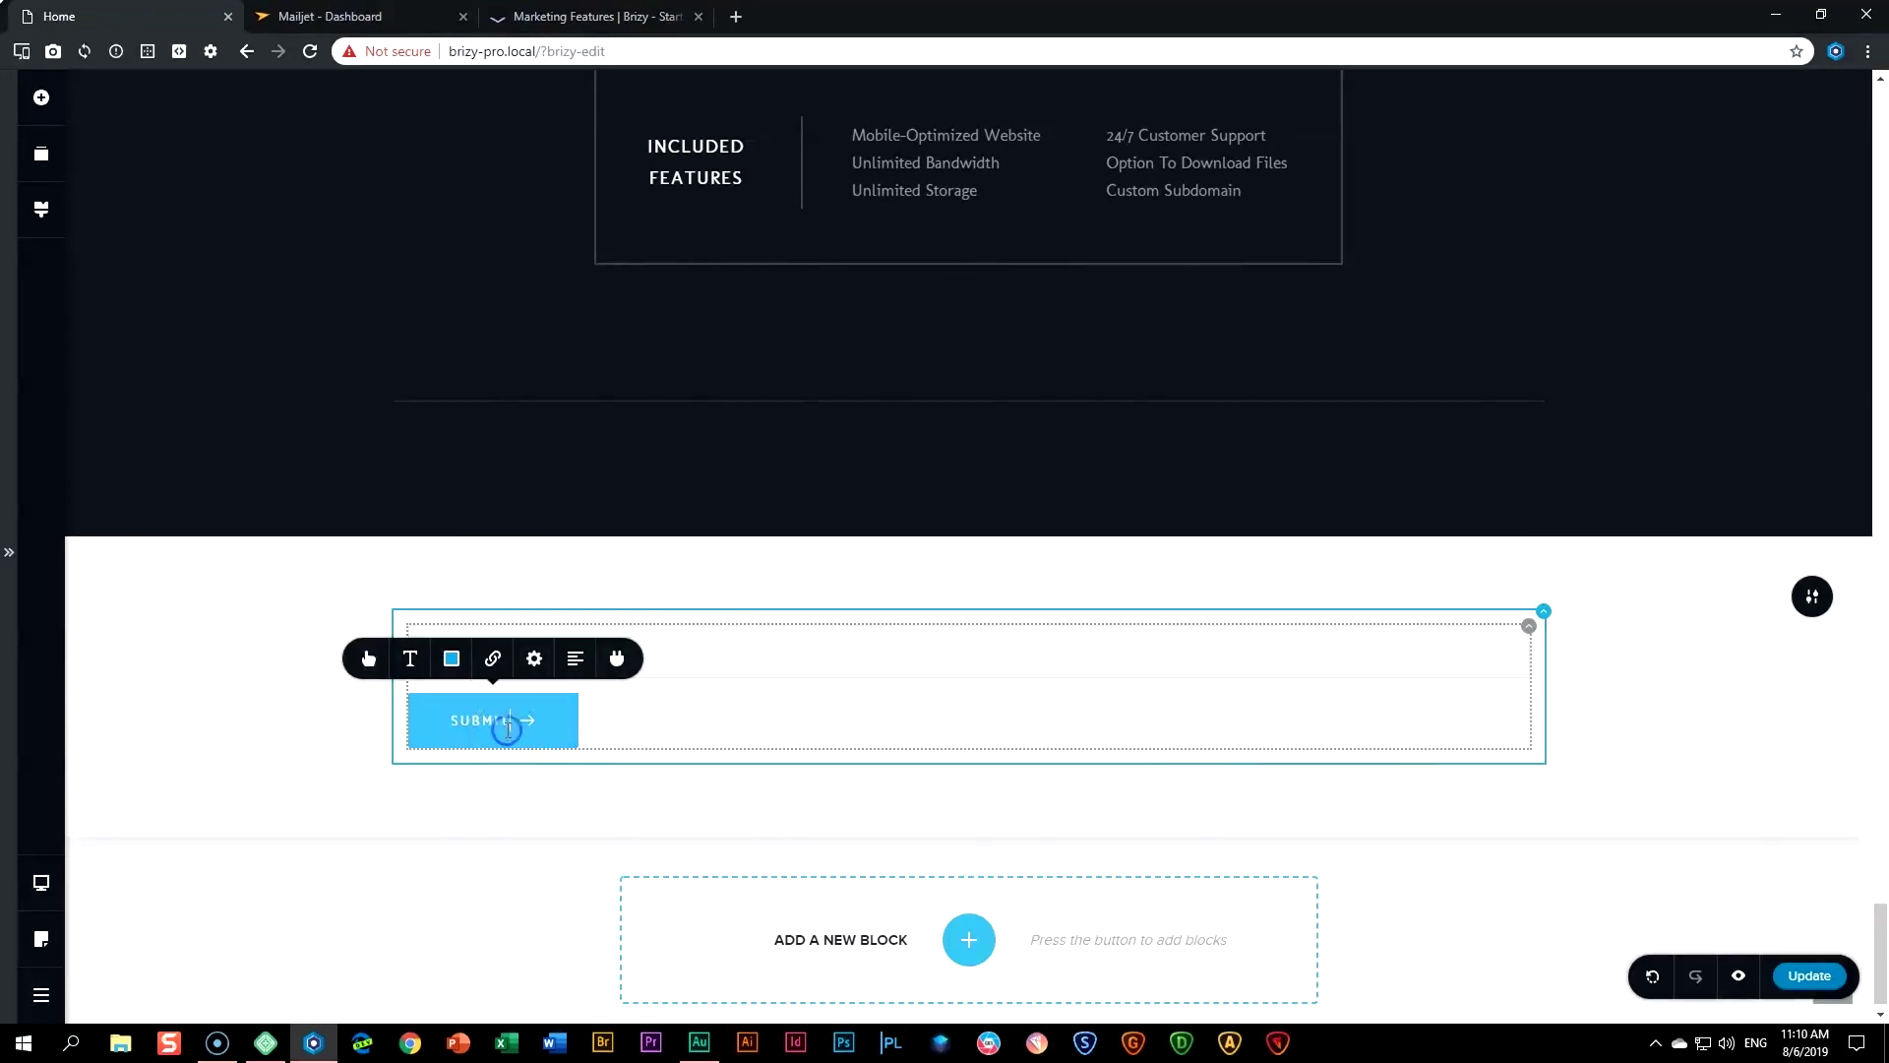
{"action": "left_click", "coordinate": [605, 673]}
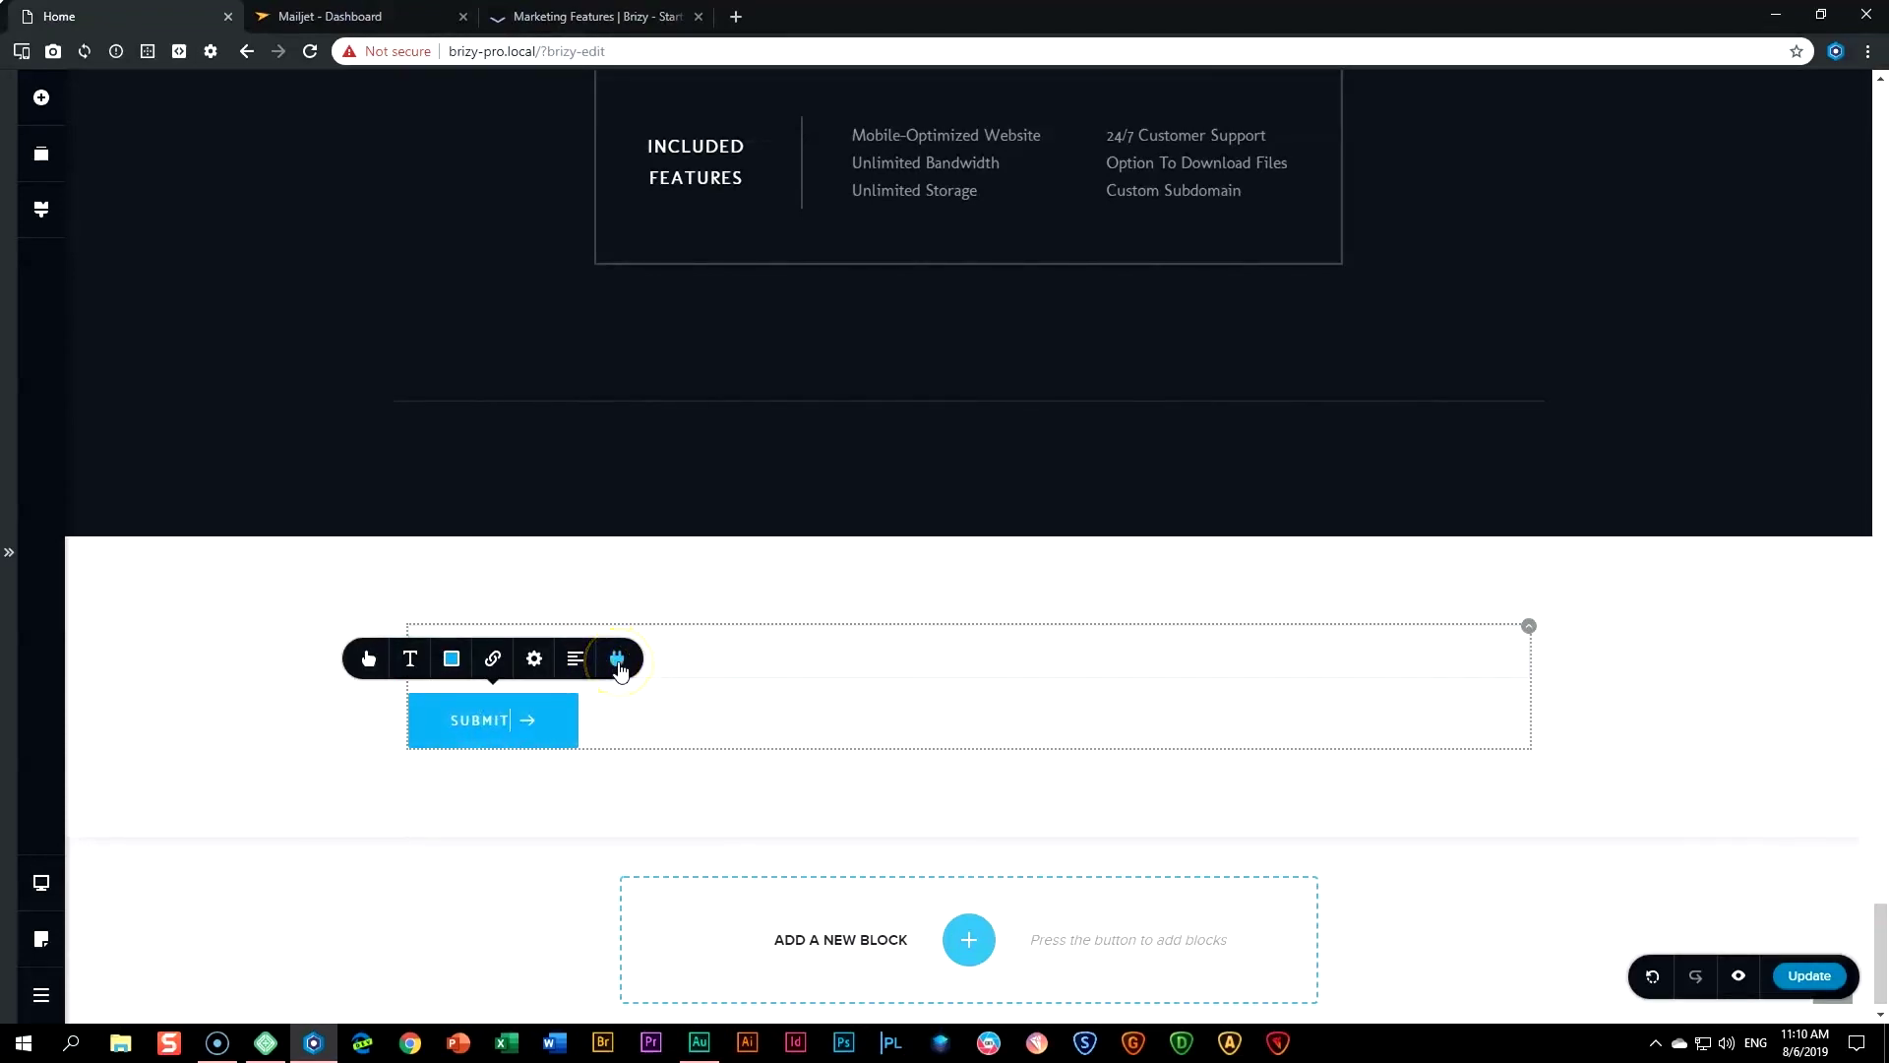
{"action": "scroll", "coordinate": [906, 513], "scroll_direction": "down", "scroll_amount": 3}
{"action": "scroll", "coordinate": [915, 528], "scroll_direction": "up", "scroll_amount": 3}
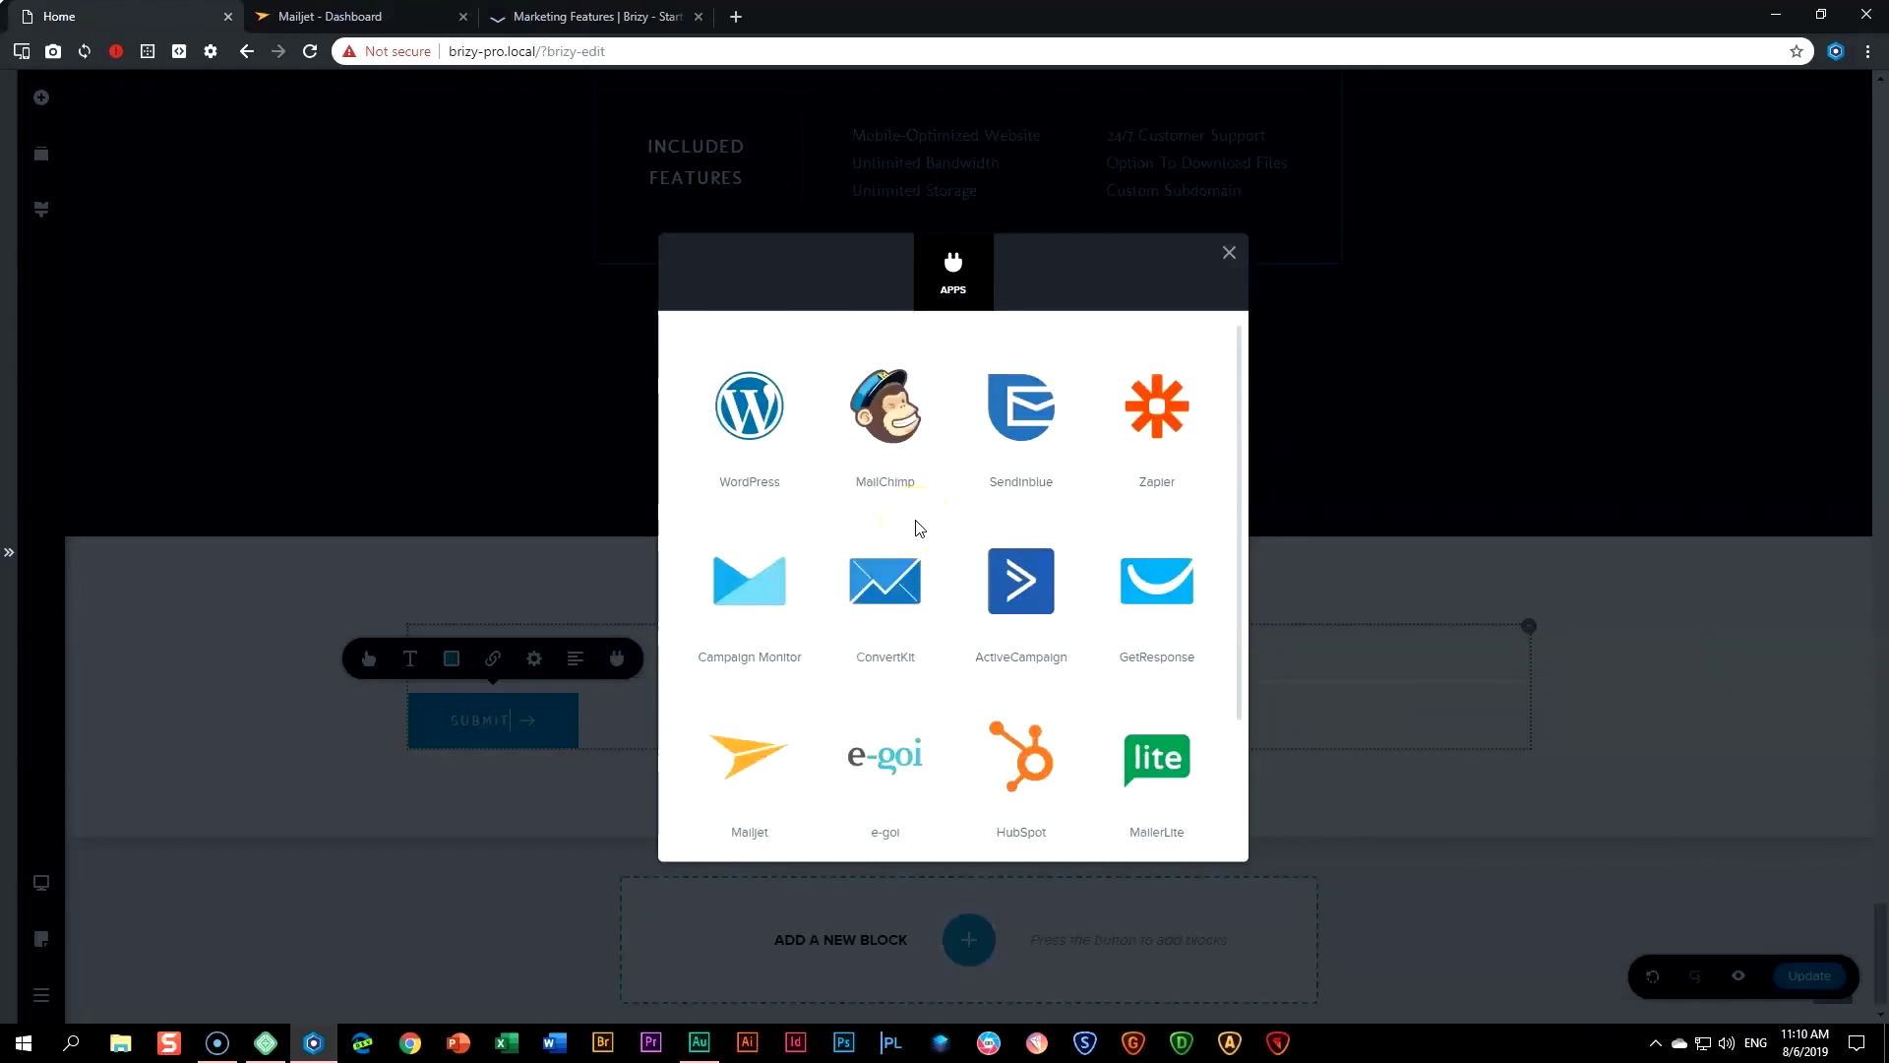
{"action": "scroll", "coordinate": [915, 528], "scroll_direction": "down", "scroll_amount": 2}
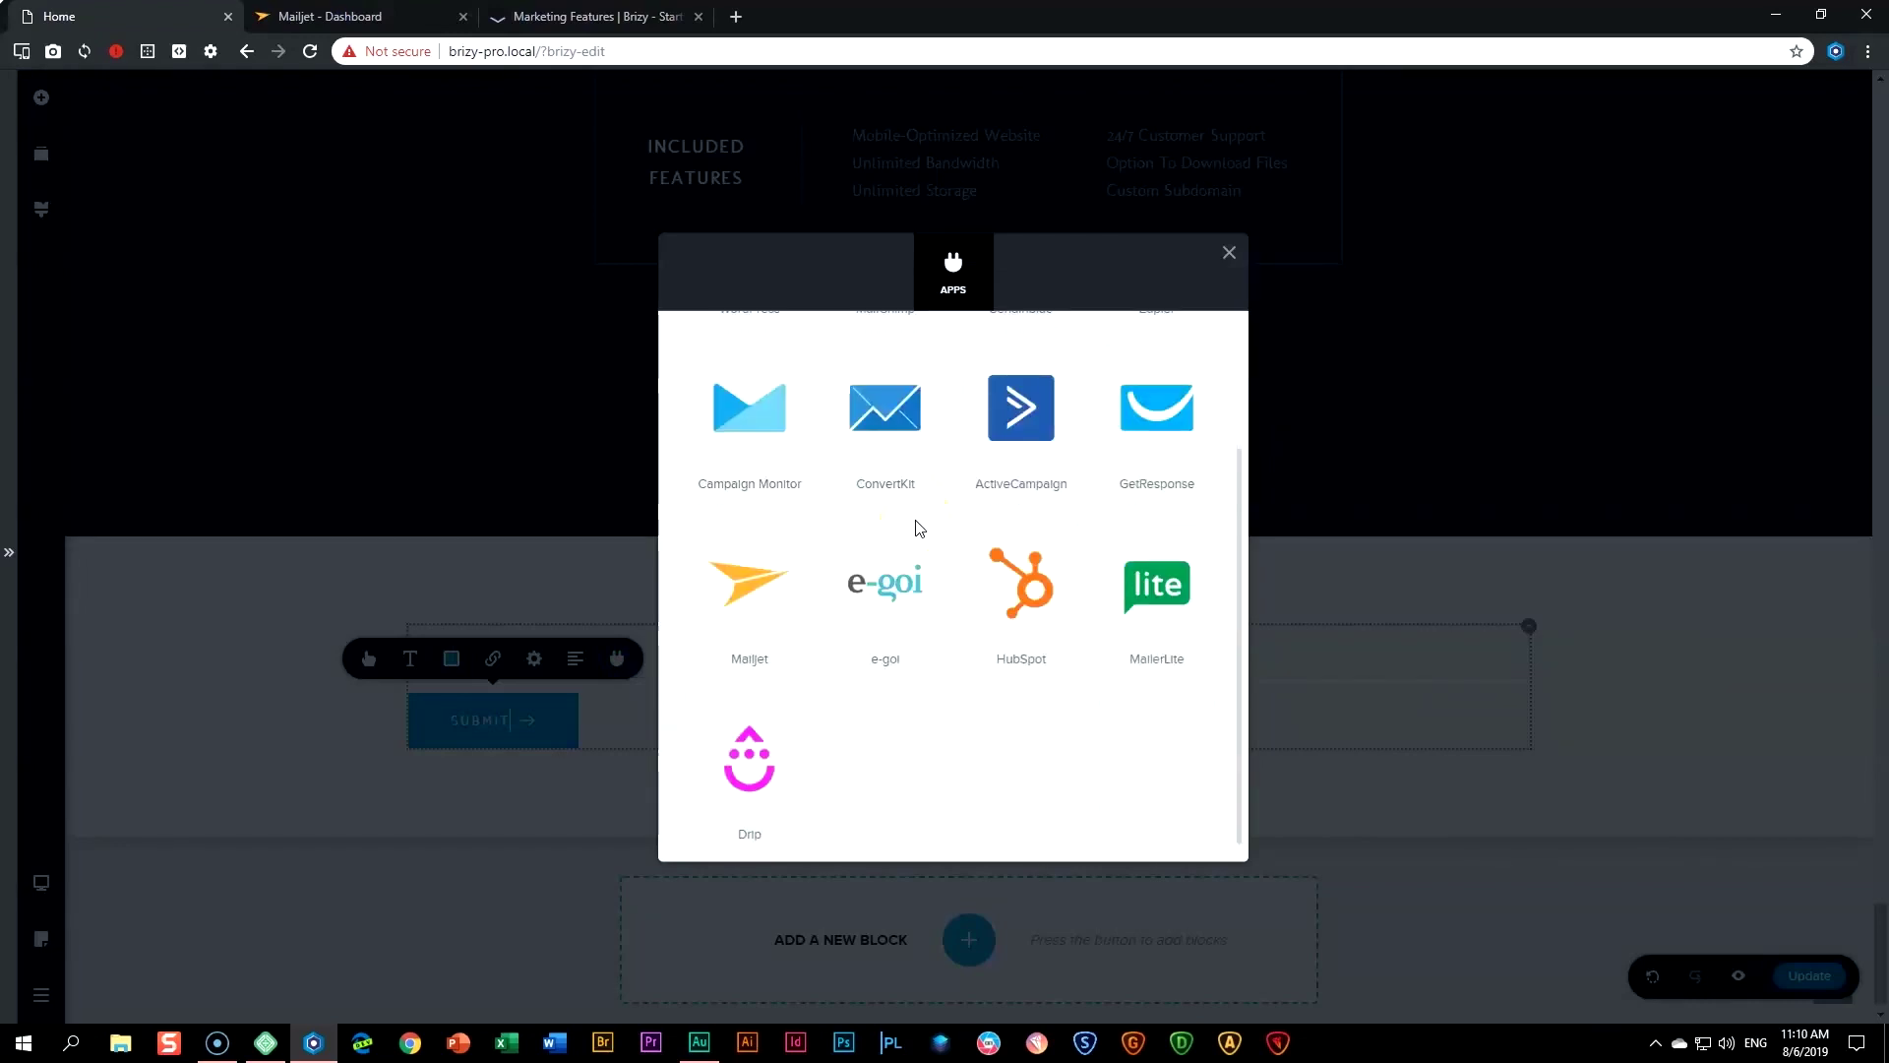
{"action": "left_click", "coordinate": [754, 589]}
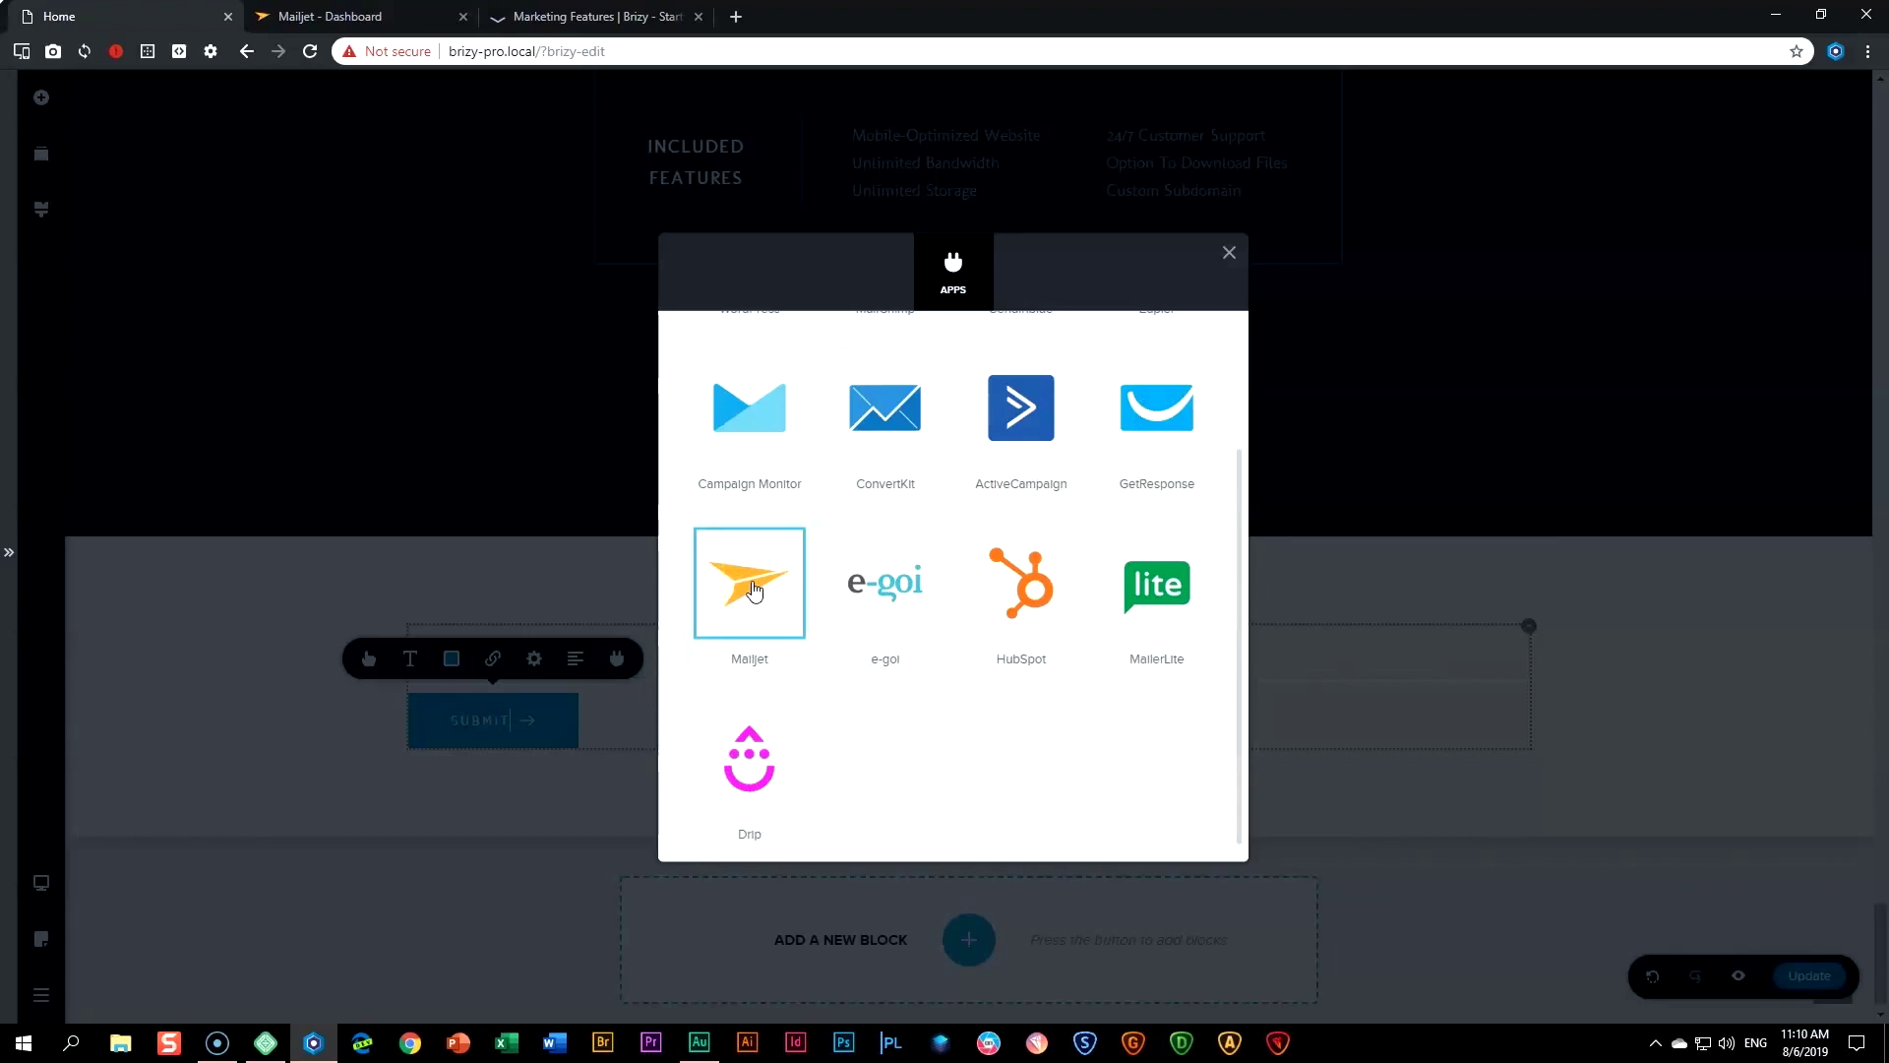
{"action": "left_click", "coordinate": [754, 589]}
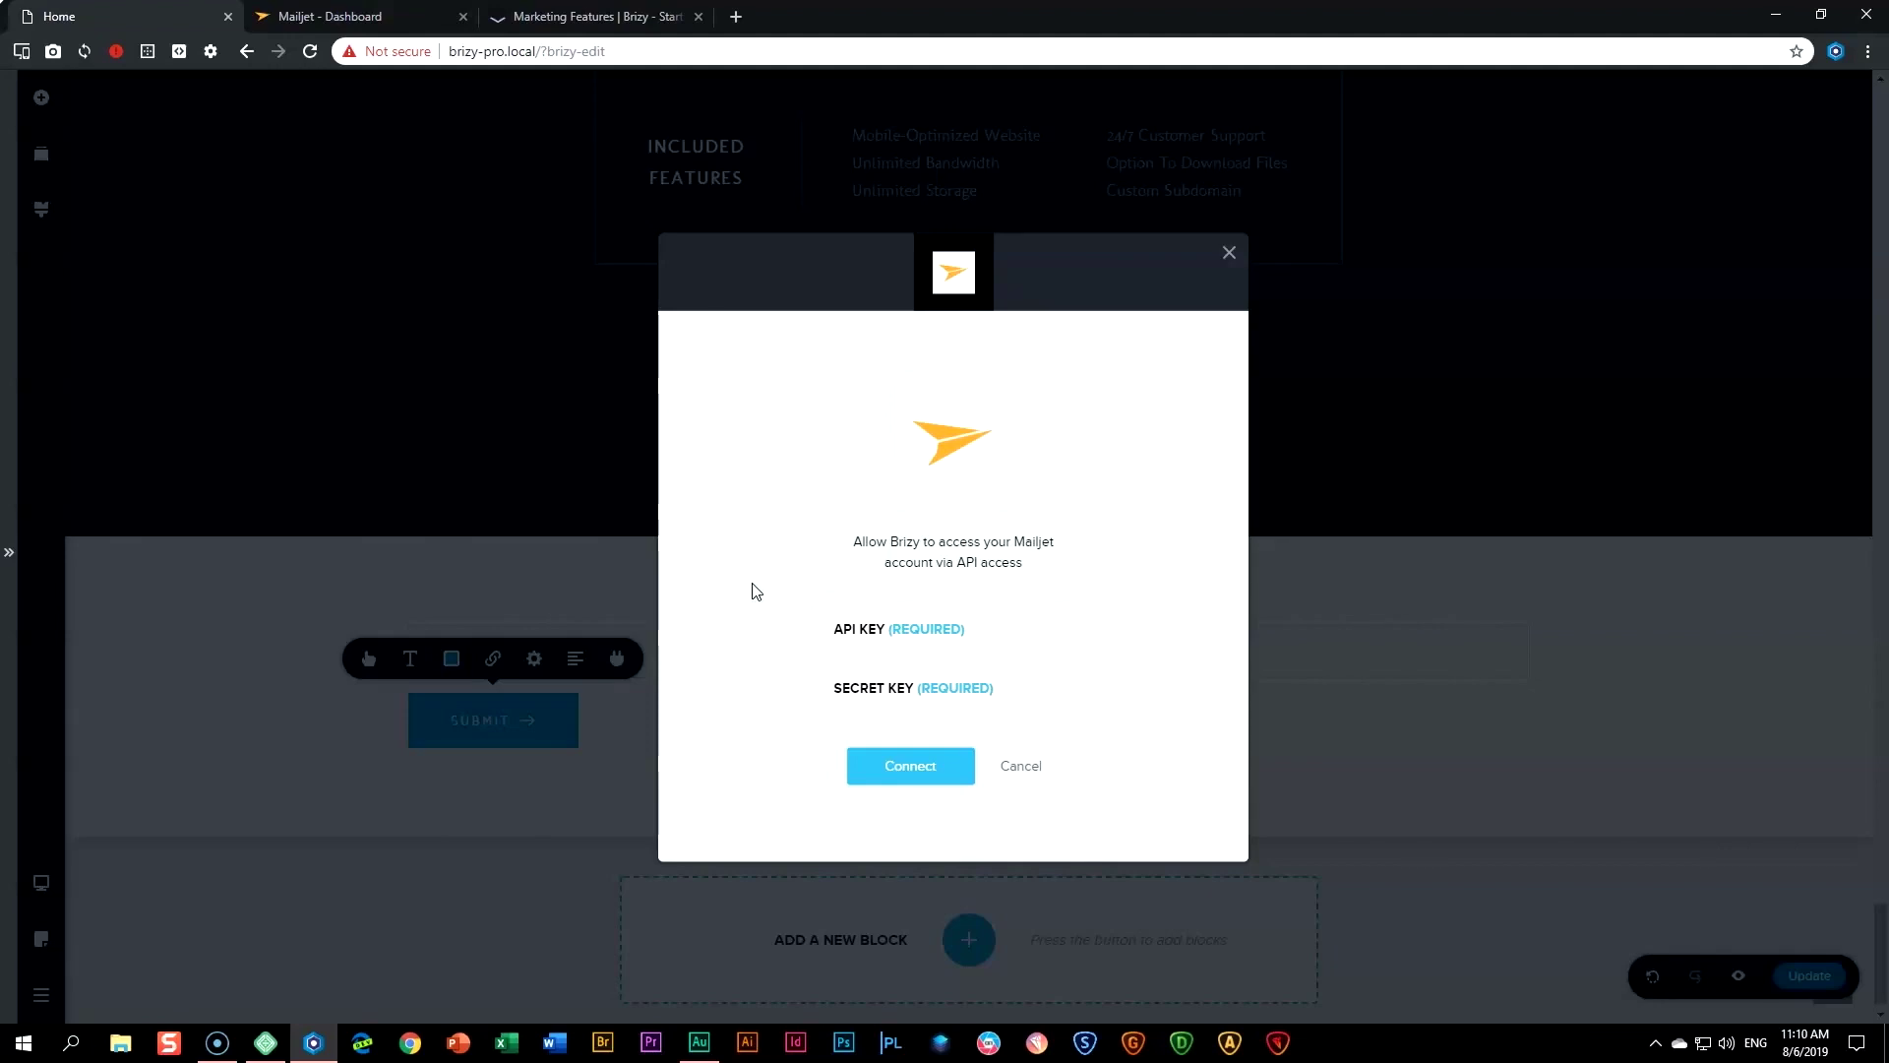
- Switch to Mailjet and open the Master API Key & Sub API key management page in the account settings
{"action": "left_click", "coordinate": [379, 15]}
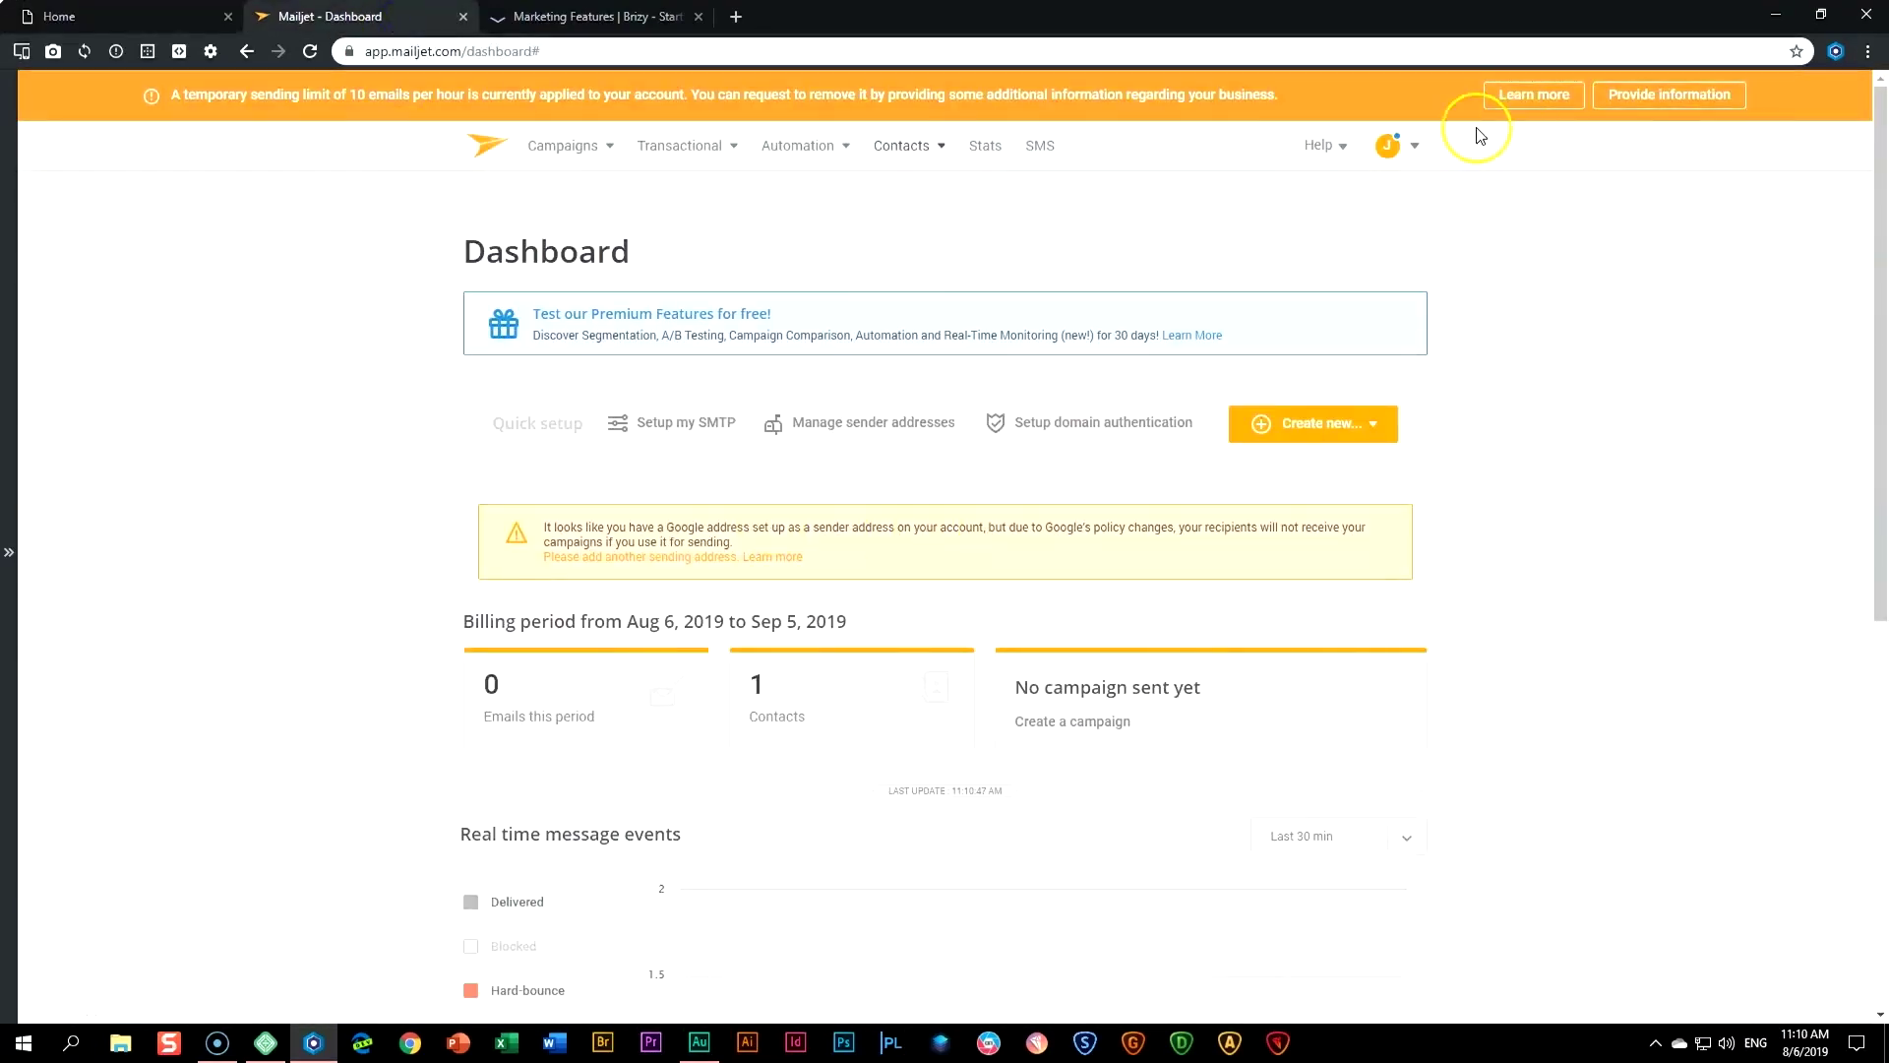
{"action": "left_click", "coordinate": [1415, 151]}
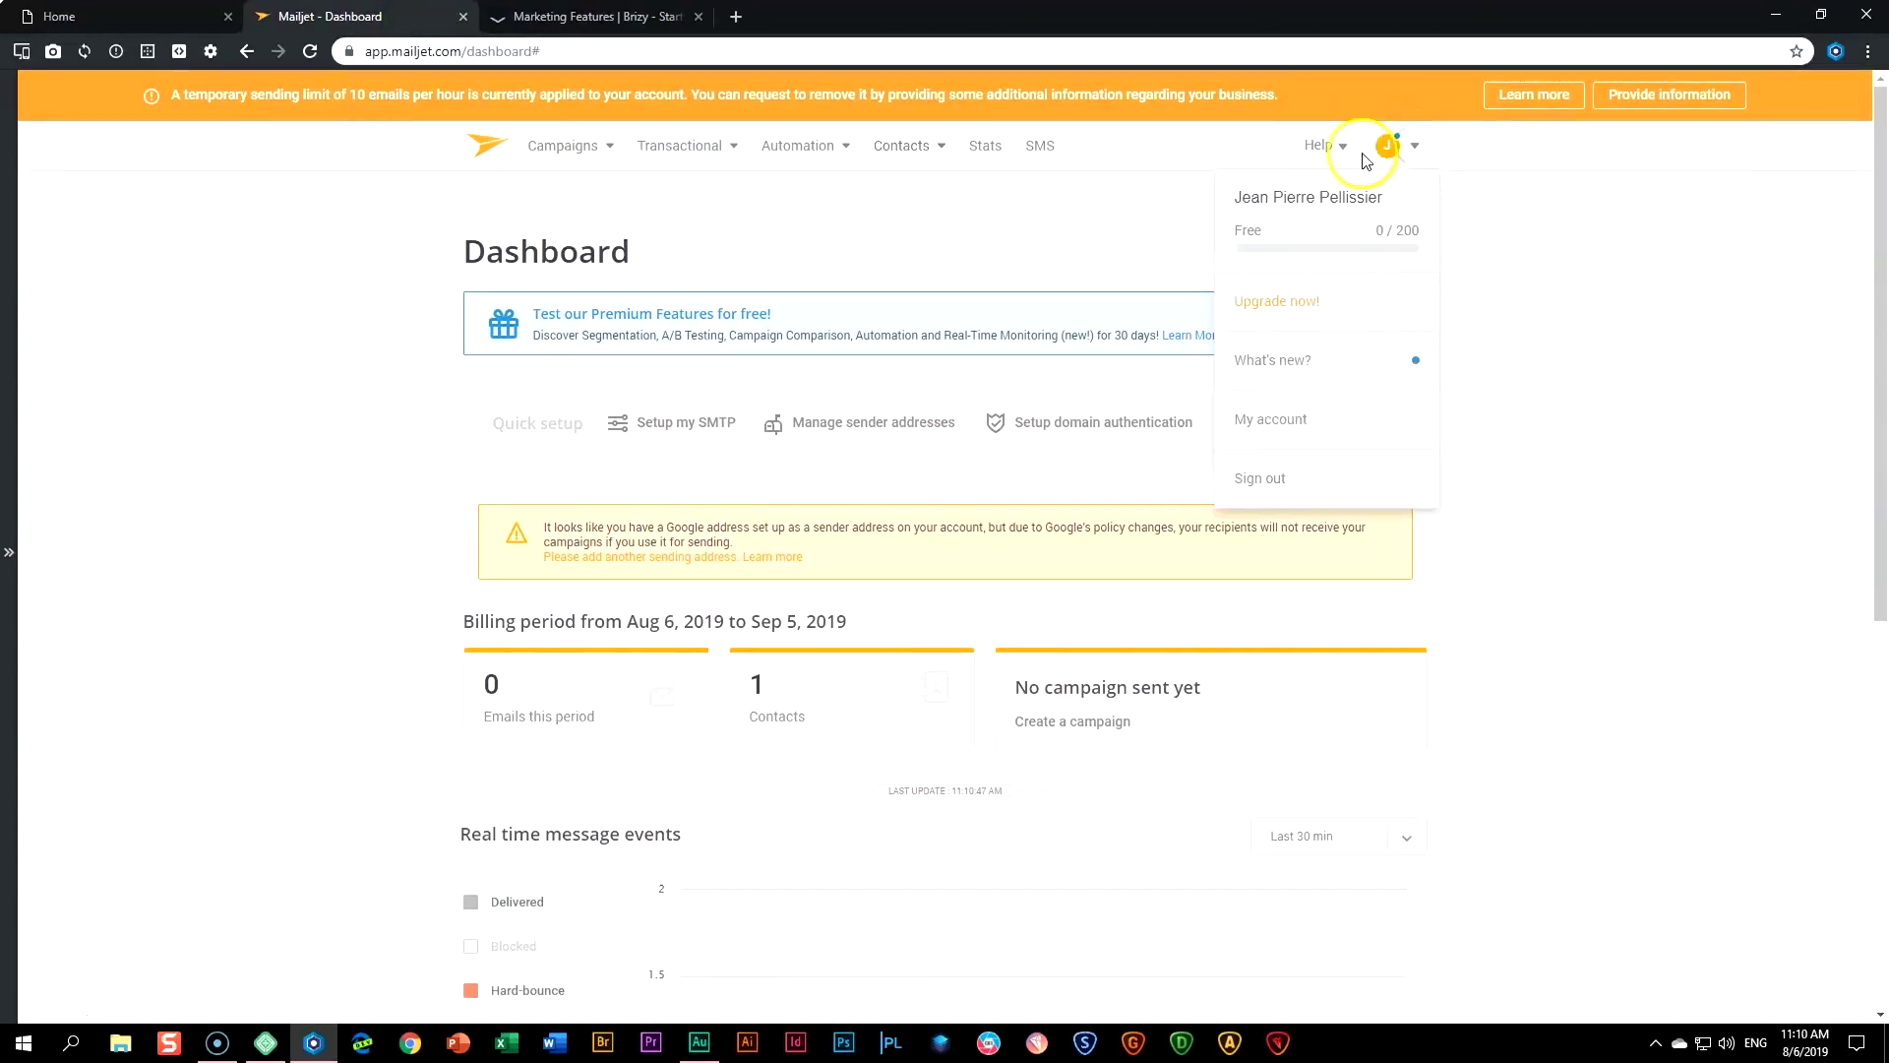
{"action": "left_click", "coordinate": [1284, 421]}
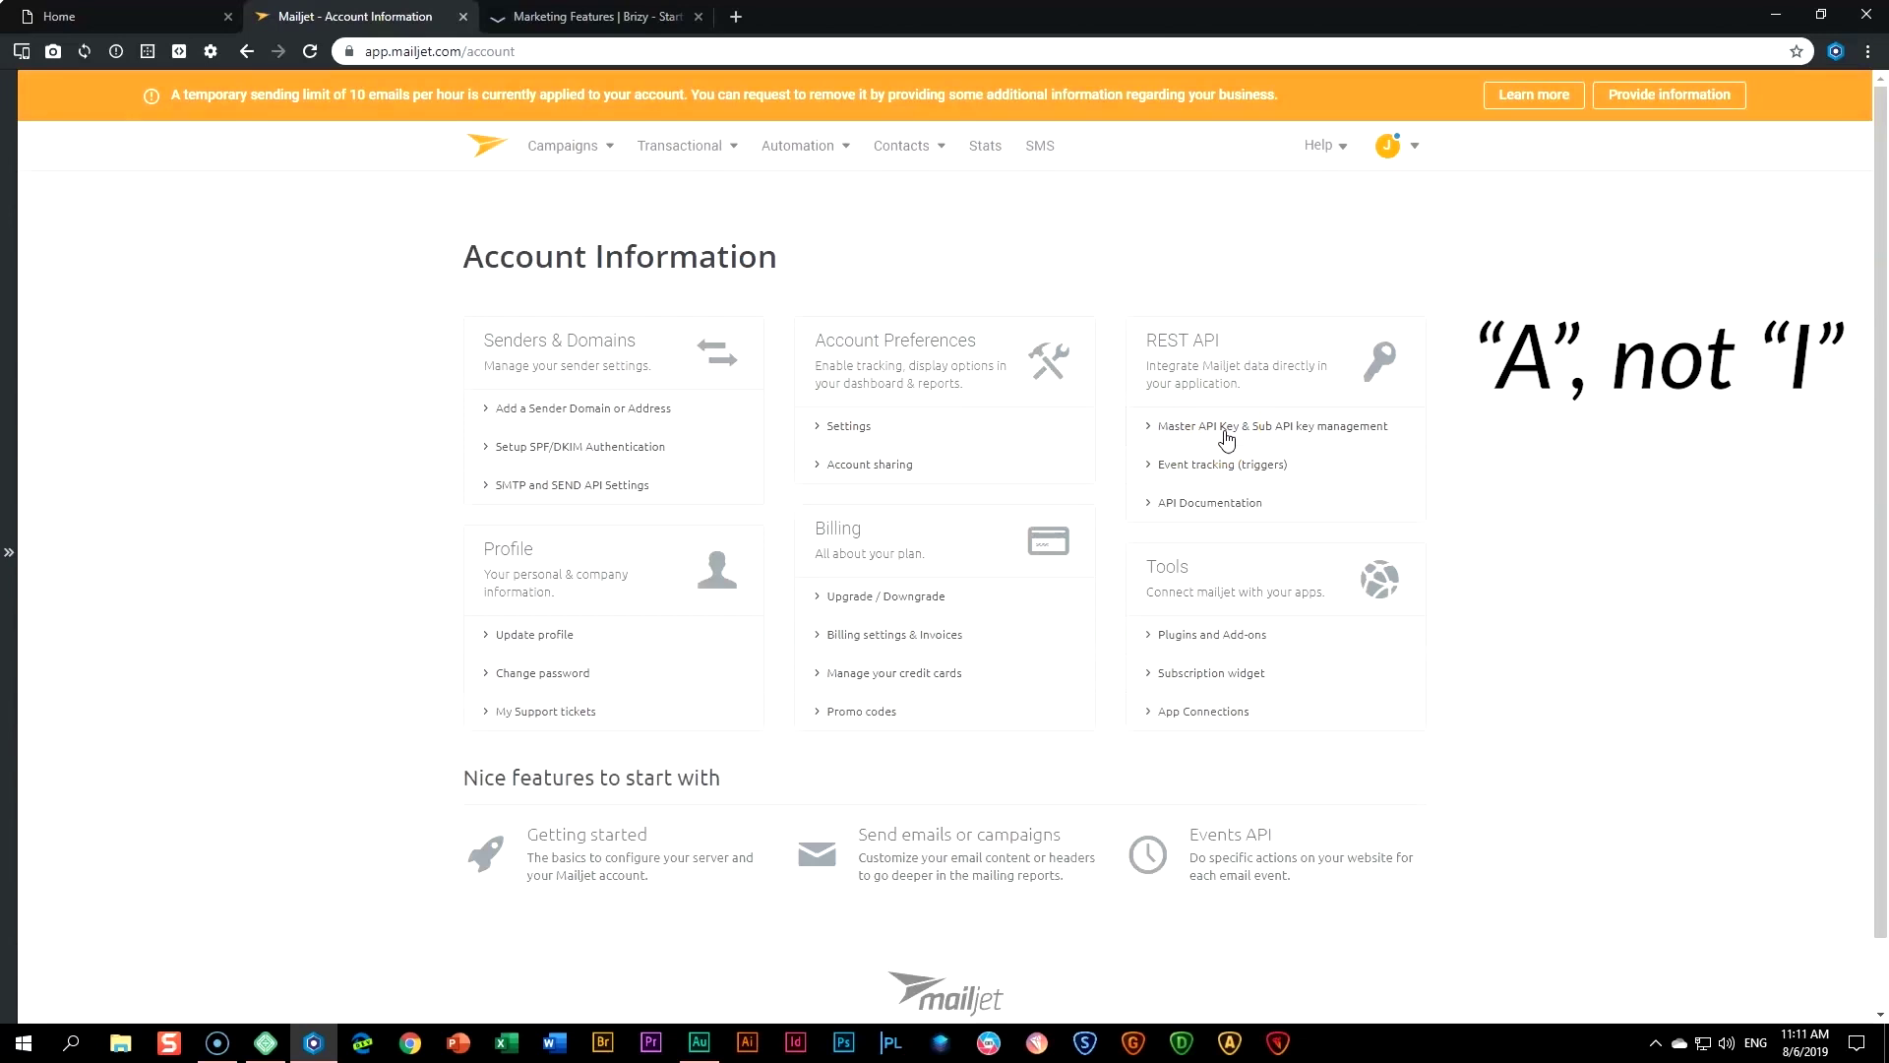
{"action": "left_click", "coordinate": [1225, 433]}
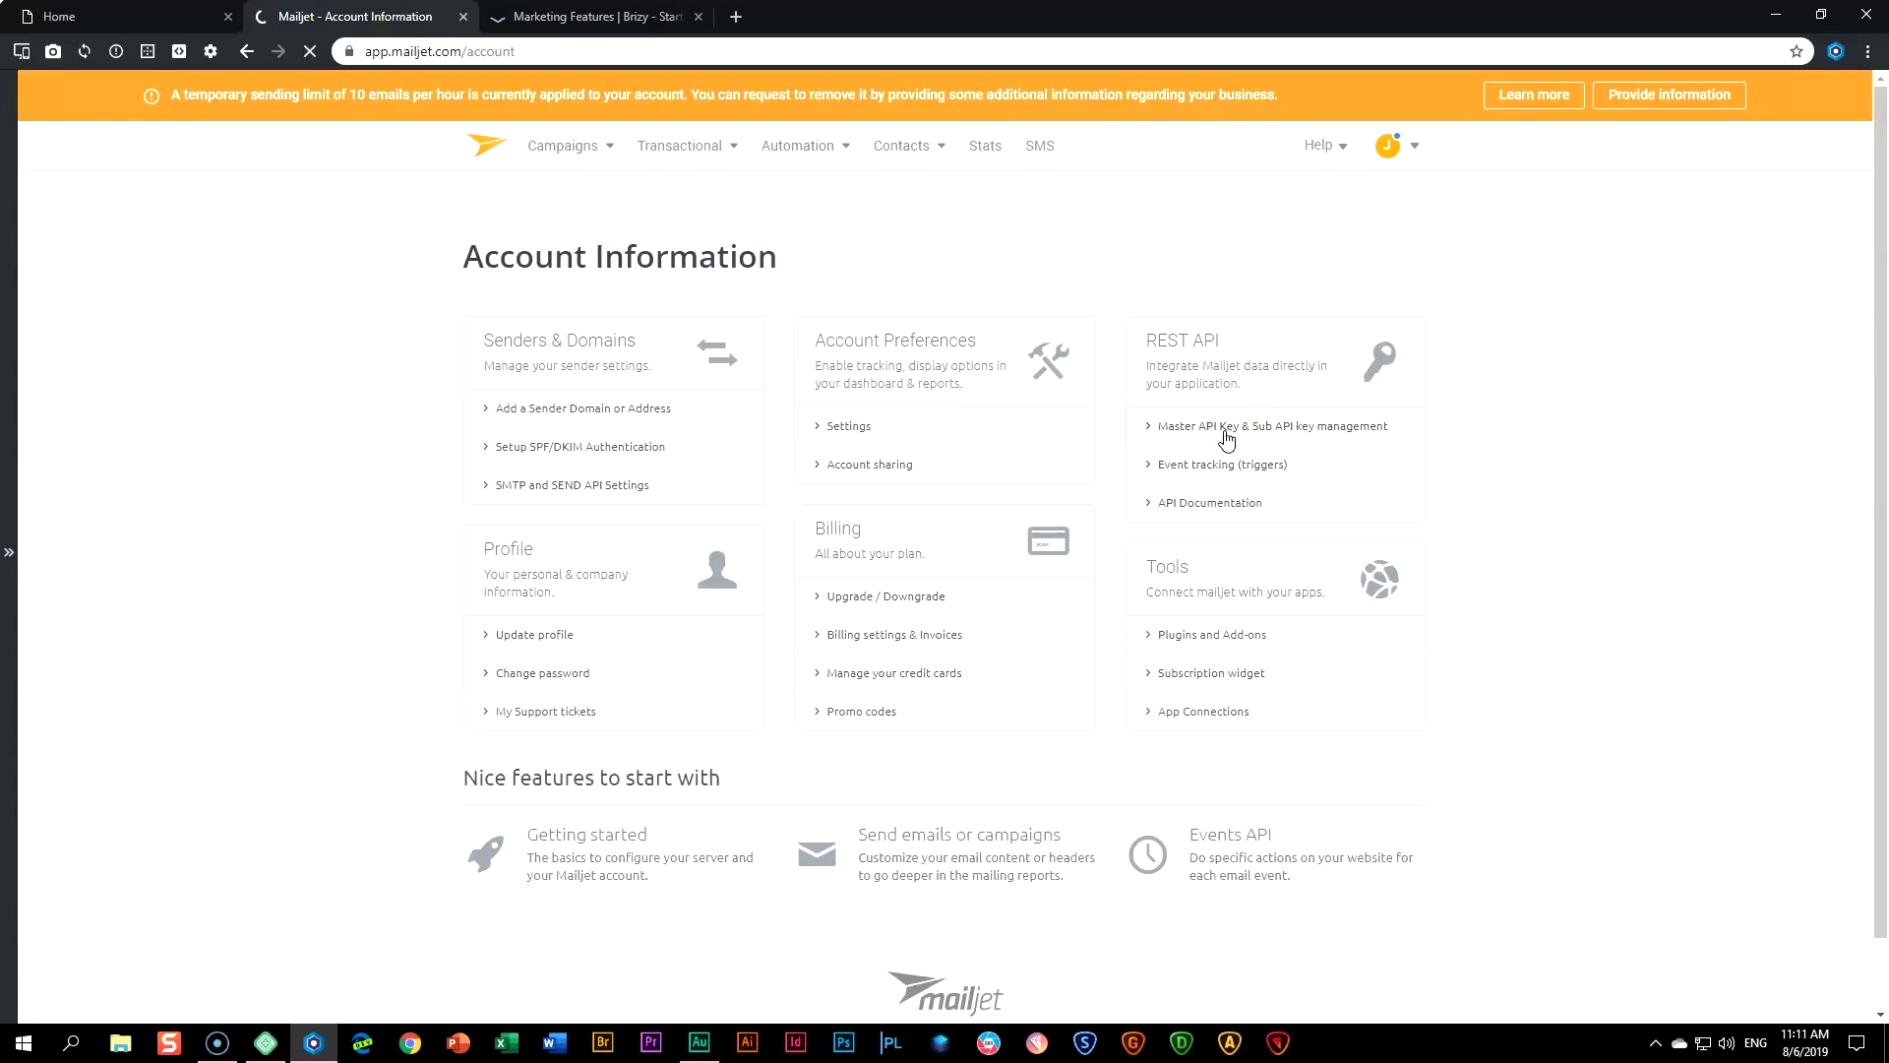
- Copy the main account's API key from Mailjet and paste it into the API Key field of Brizy's Mailjet connection
{"action": "double_click", "coordinate": [770, 532]}
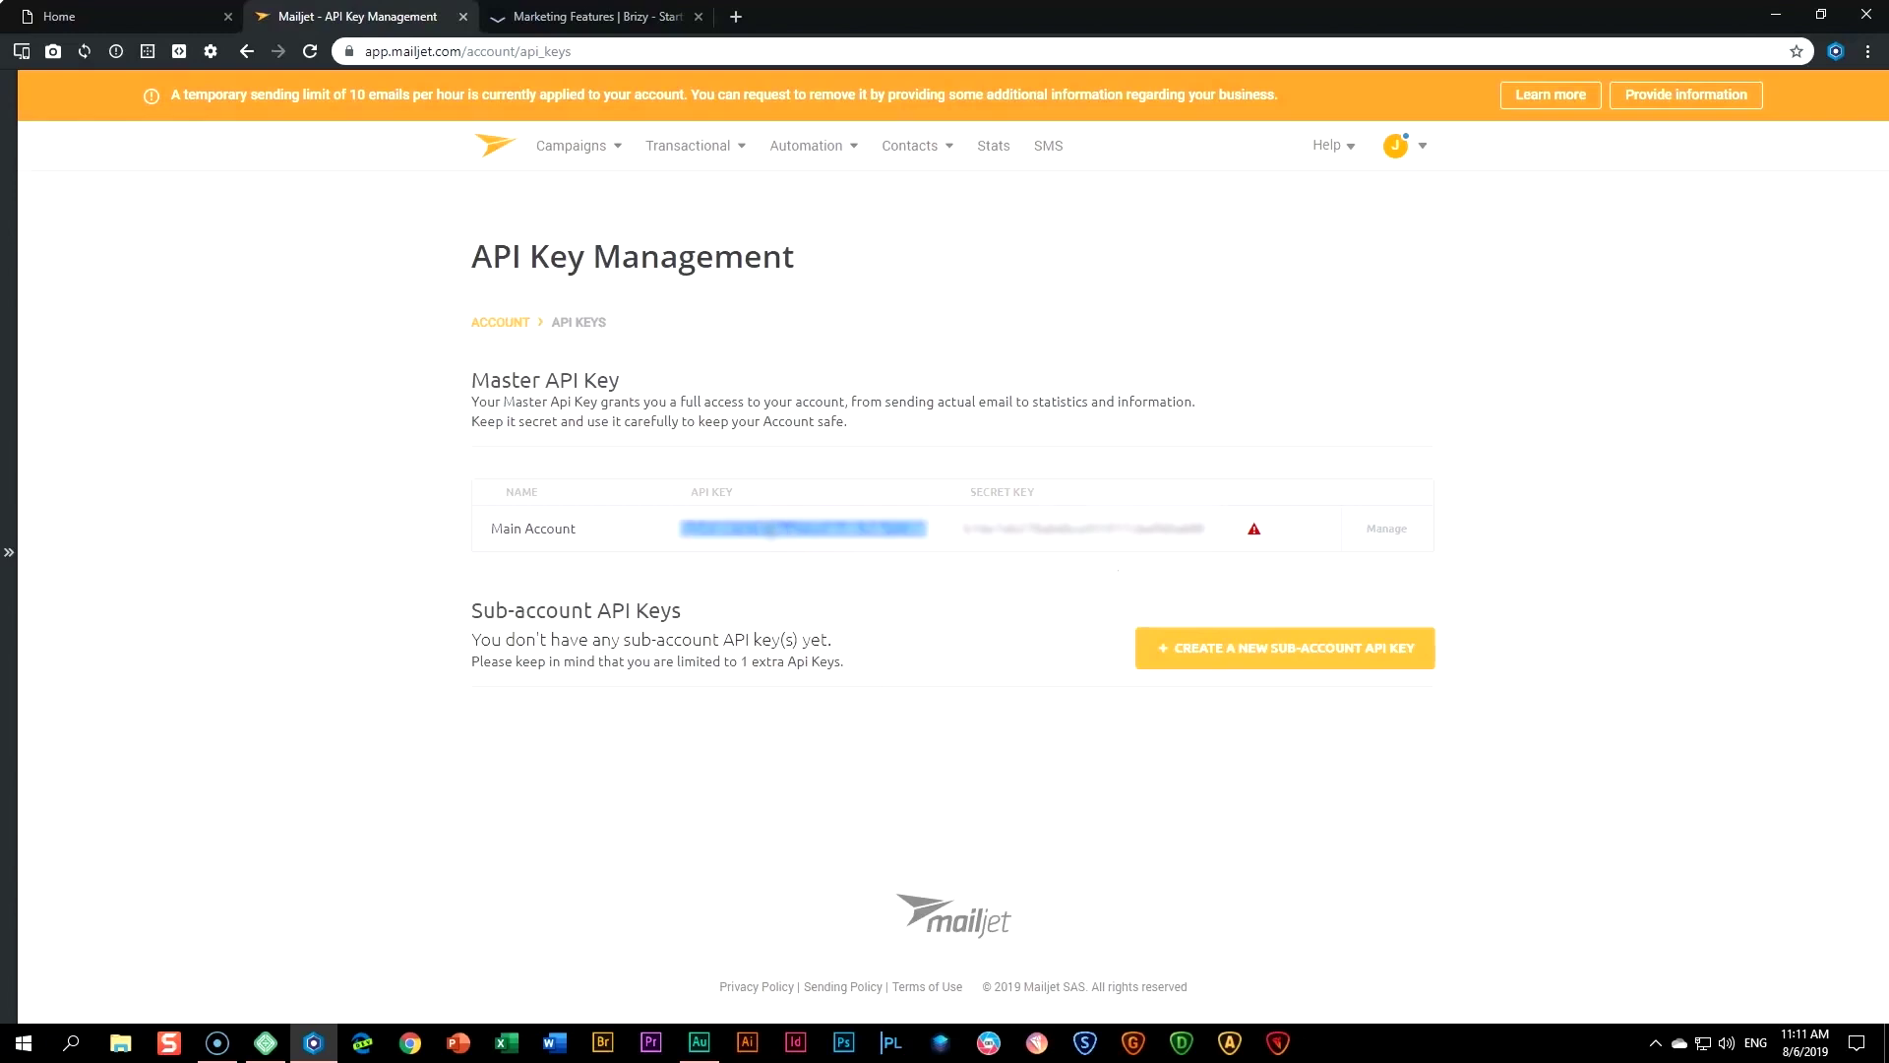
{"action": "left_click", "coordinate": [69, 16]}
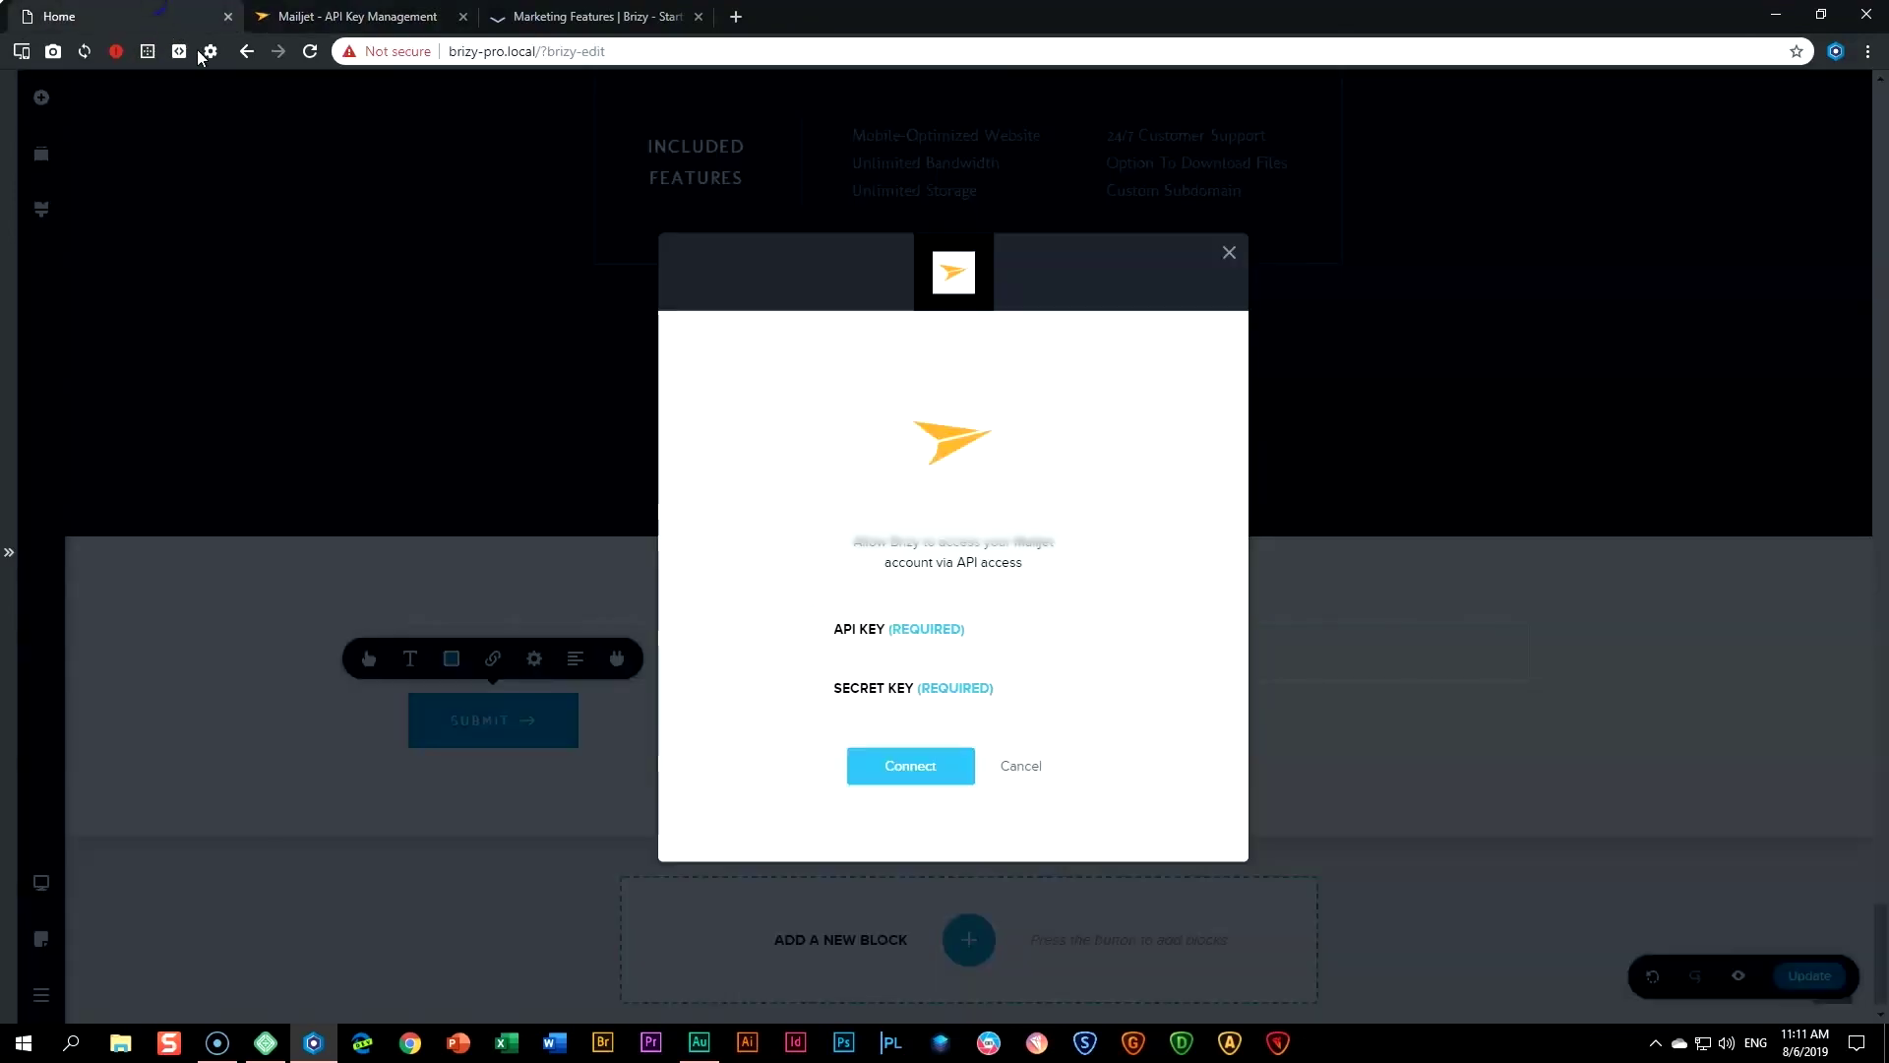
{"action": "left_click", "coordinate": [911, 638]}
{"action": "key", "text": "ctrl+v"}
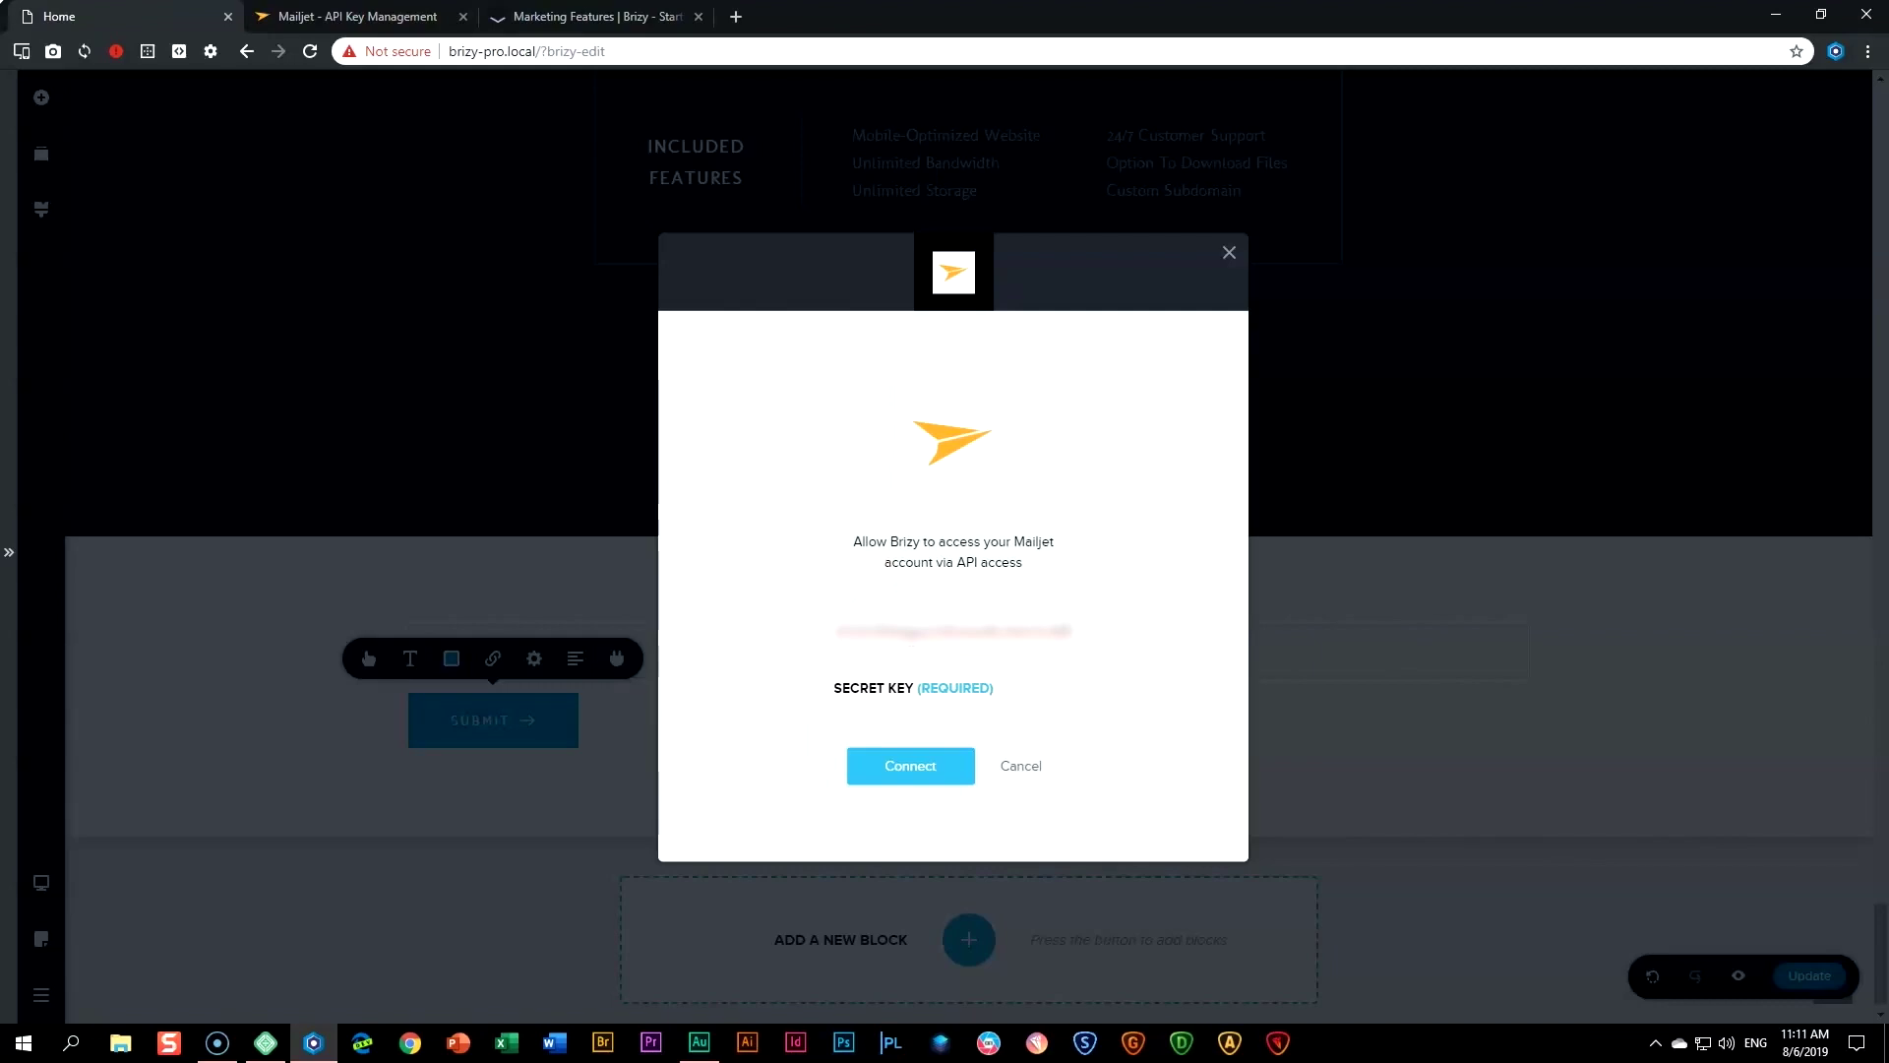
- Copy the main account's secret key from Mailjet and paste it into the Secret Key field of Brizy's connection dialog
{"action": "left_click", "coordinate": [346, 16]}
{"action": "double_click", "coordinate": [1019, 528]}
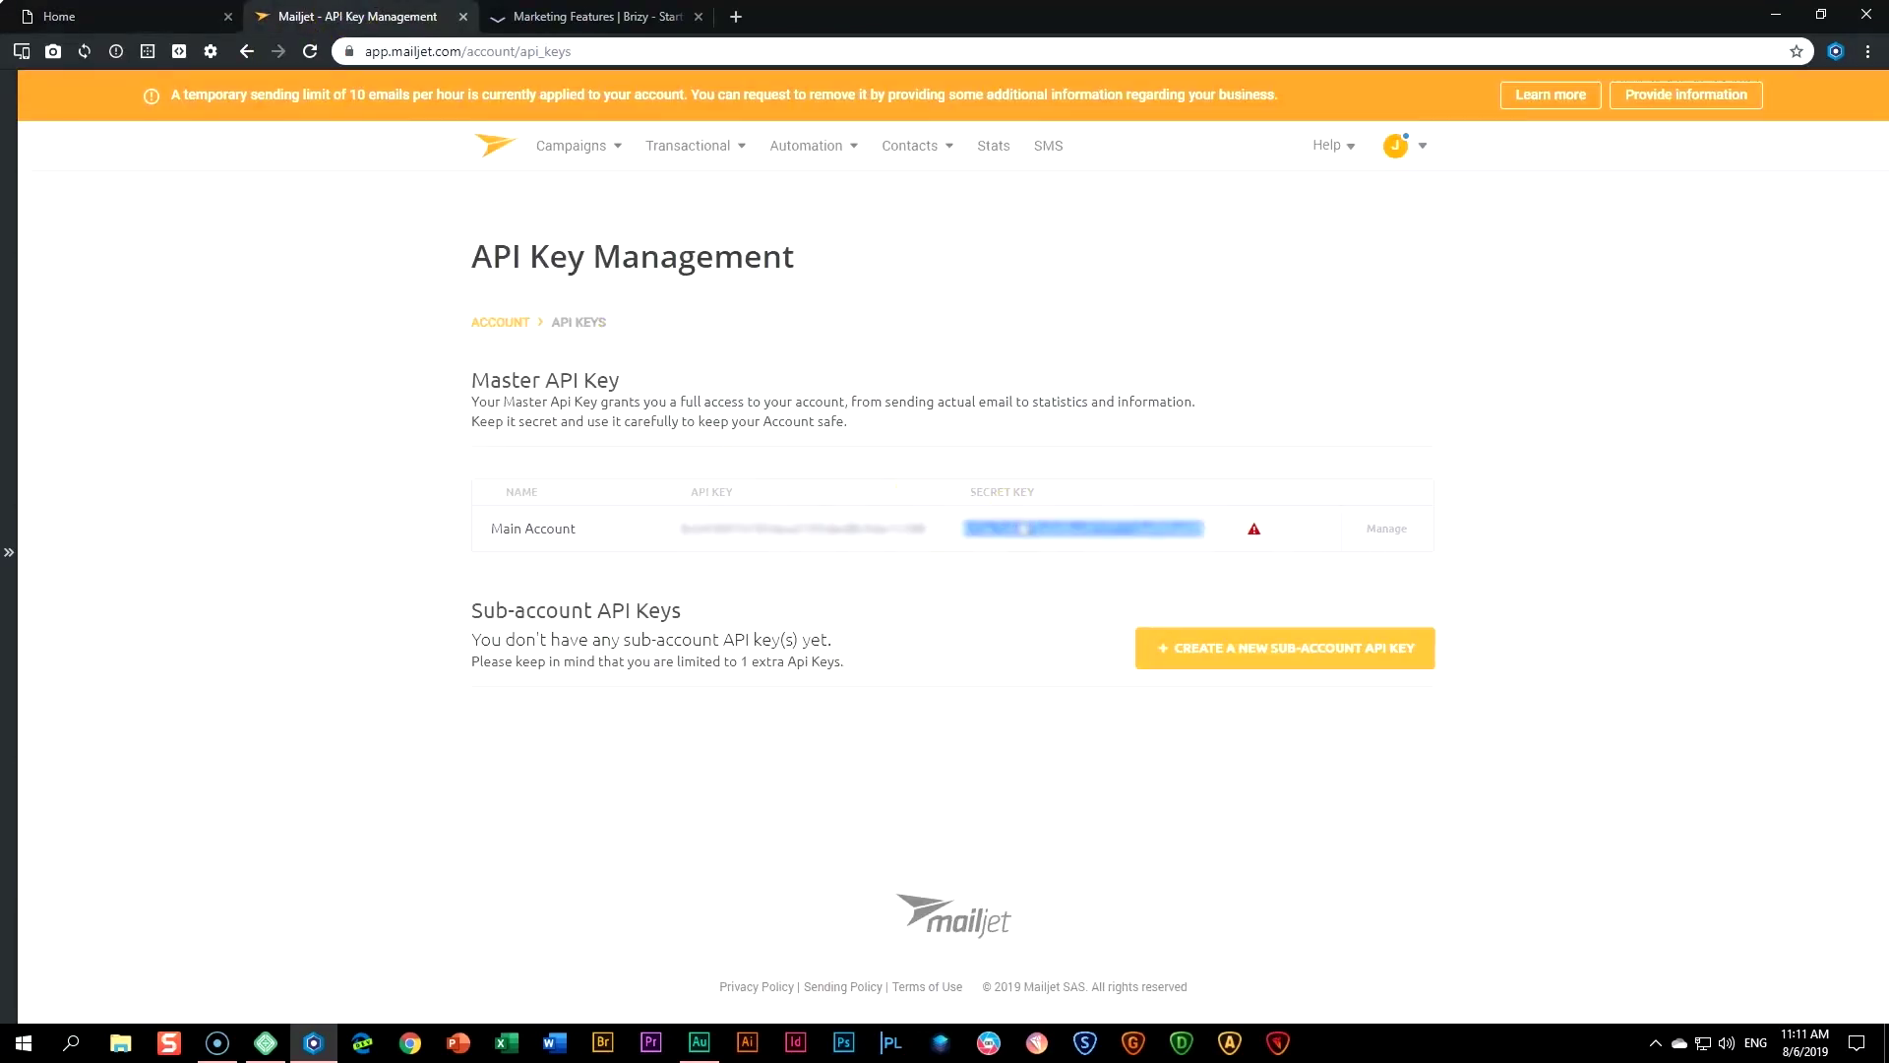
{"action": "left_click", "coordinate": [59, 16]}
{"action": "left_click", "coordinate": [873, 678]}
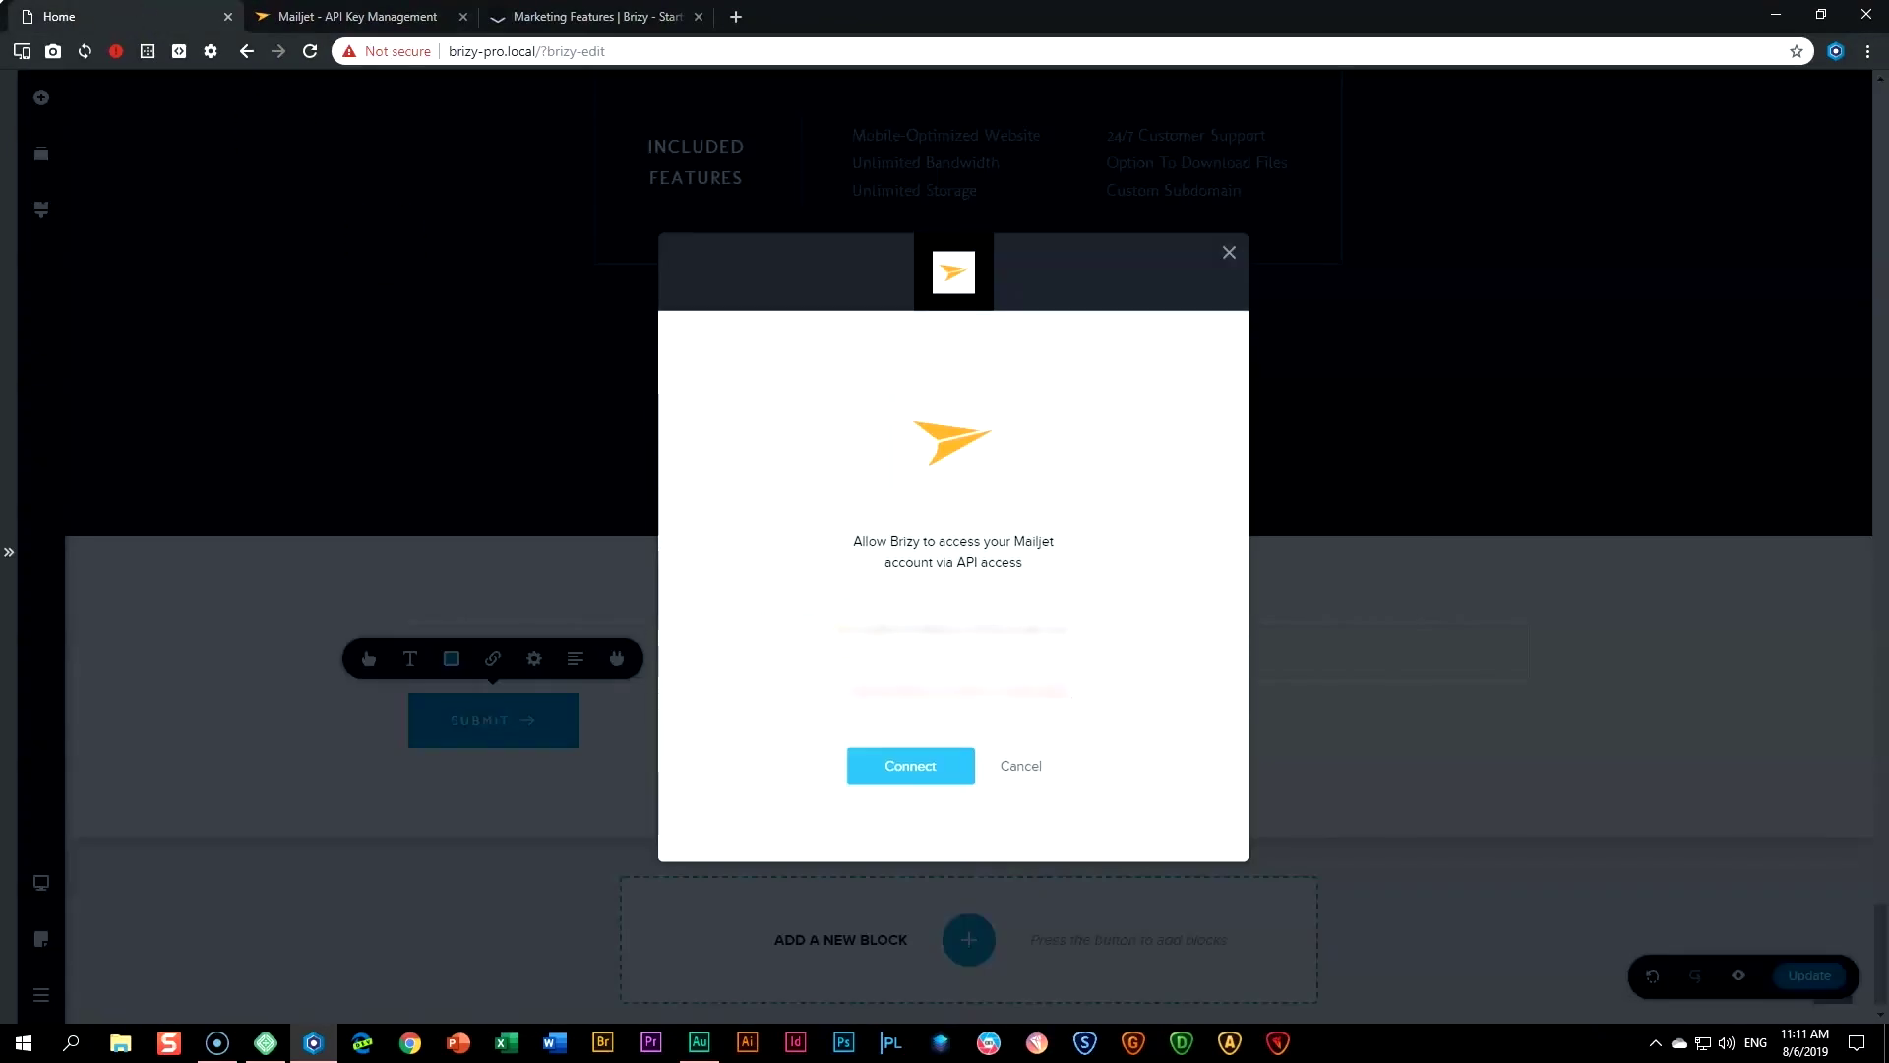
- Complete the Mailjet connection using the MyFirstTest list, with the form's Email field mapped to Mailjet's Email field
{"action": "left_click", "coordinate": [899, 769]}
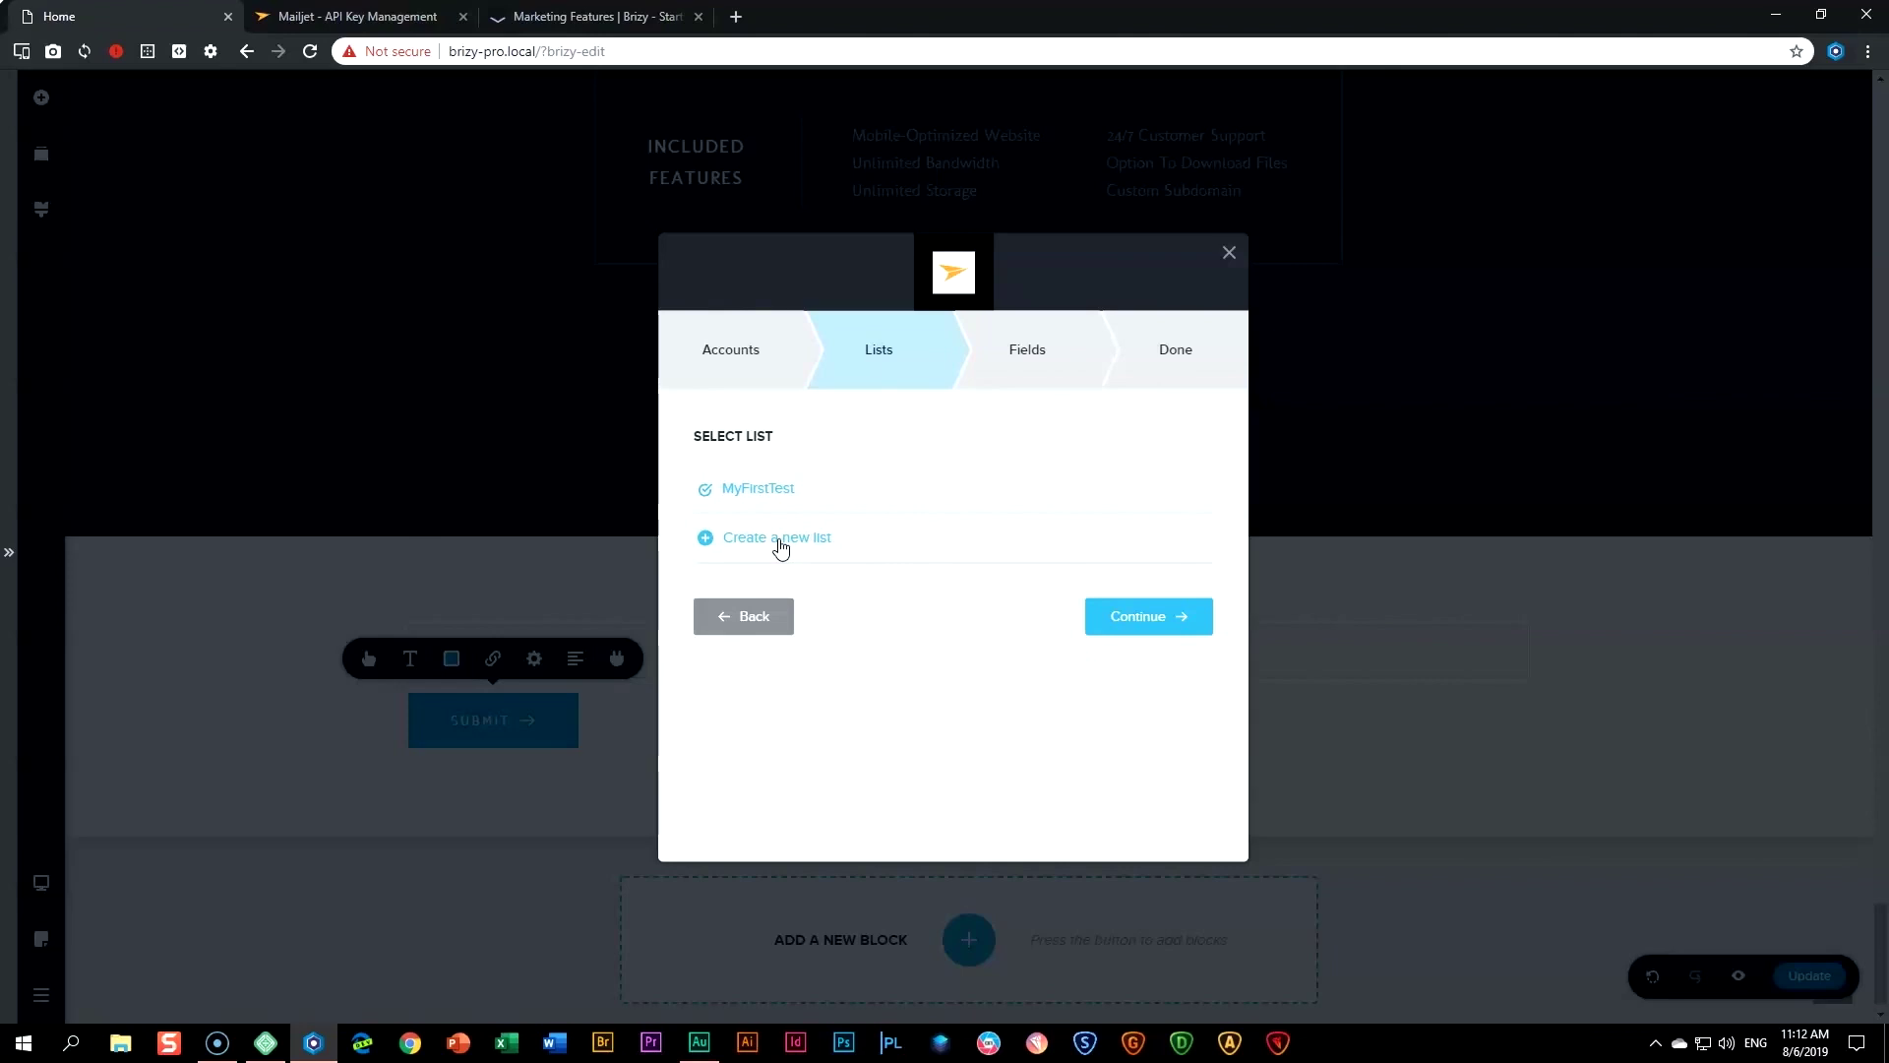
{"action": "left_click", "coordinate": [1141, 620]}
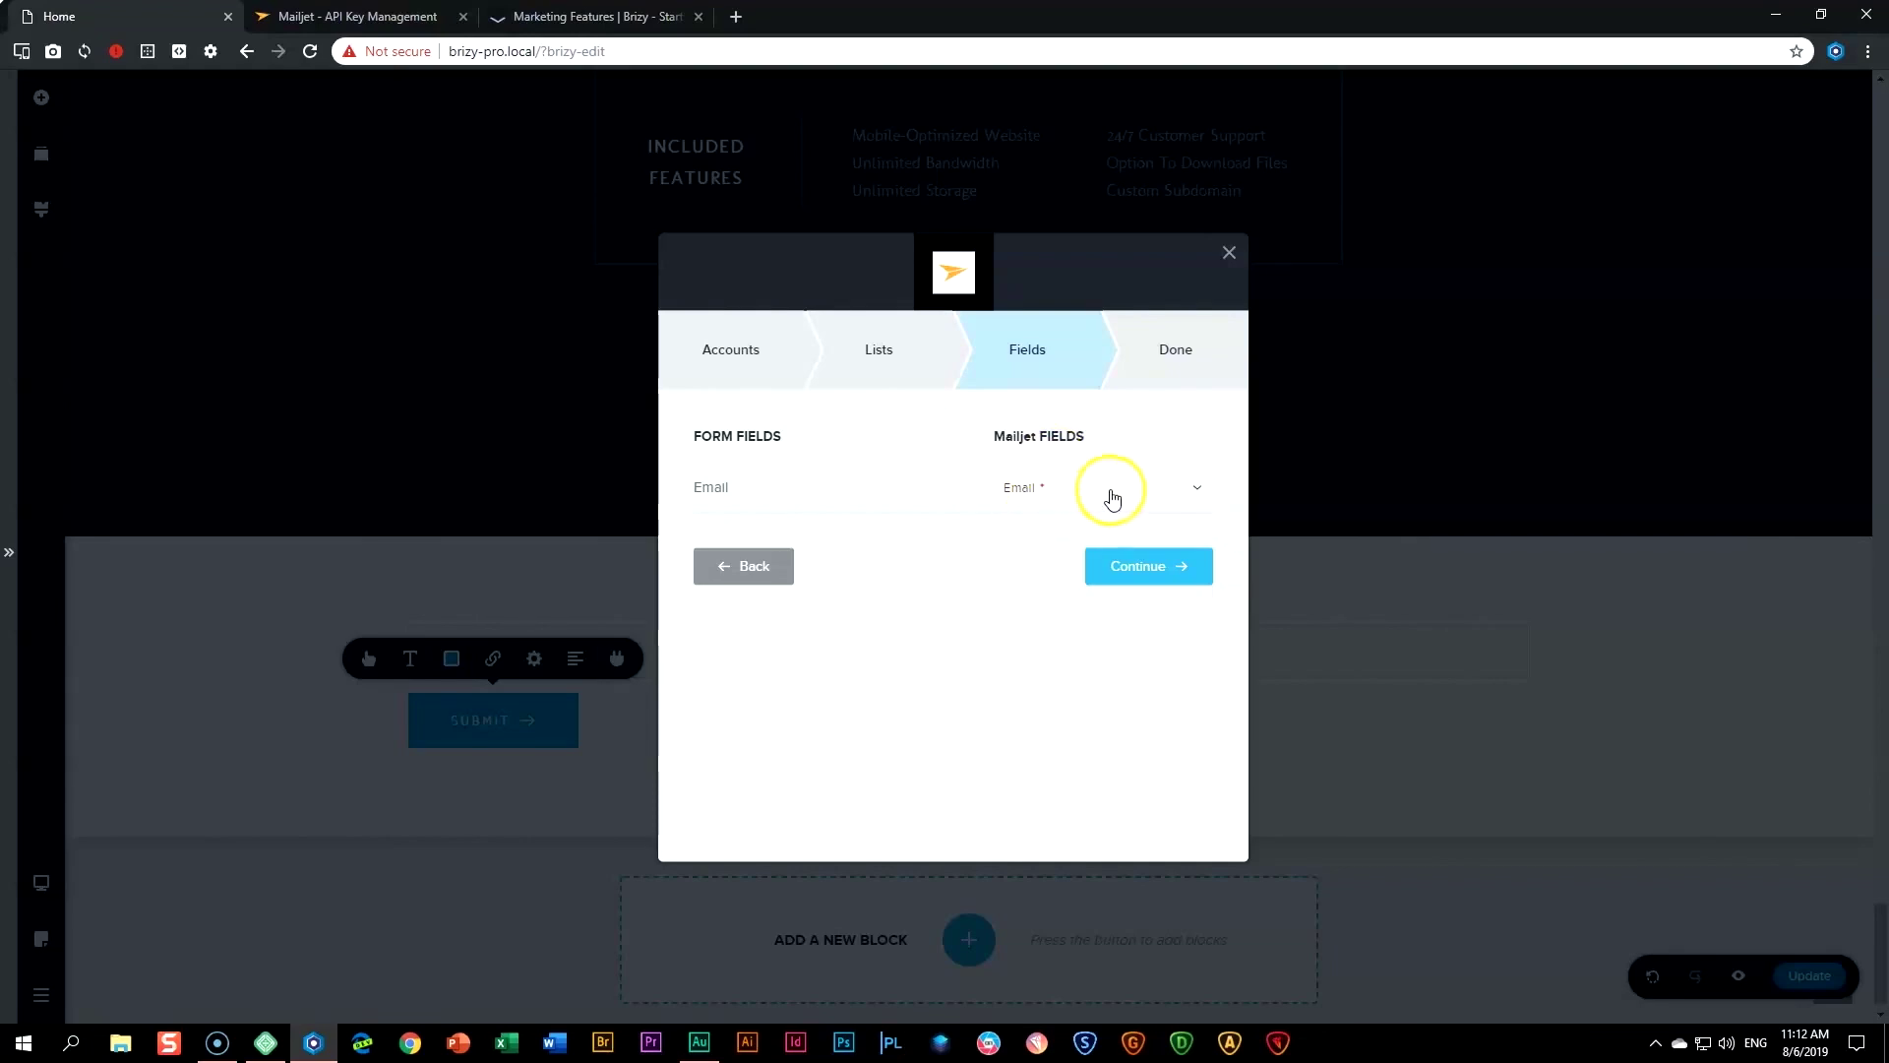
{"action": "left_click", "coordinate": [1186, 490]}
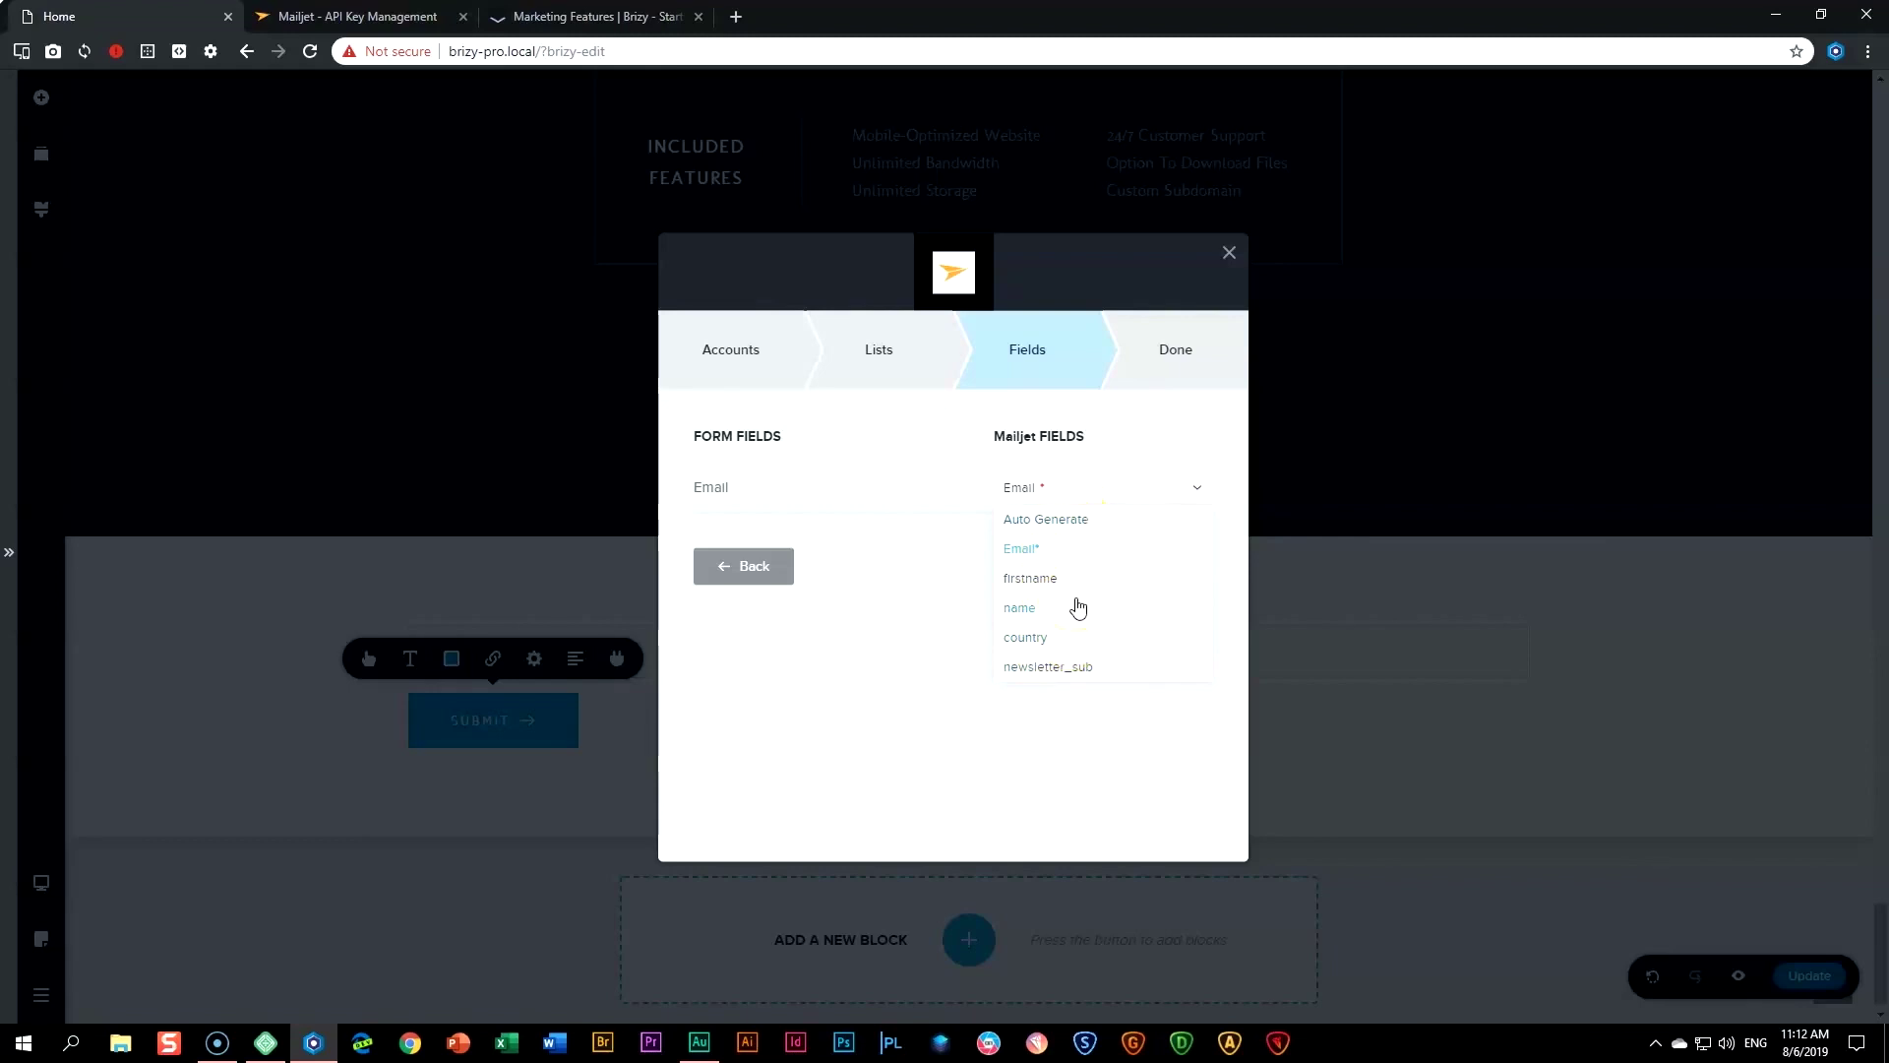
{"action": "left_click", "coordinate": [1131, 462]}
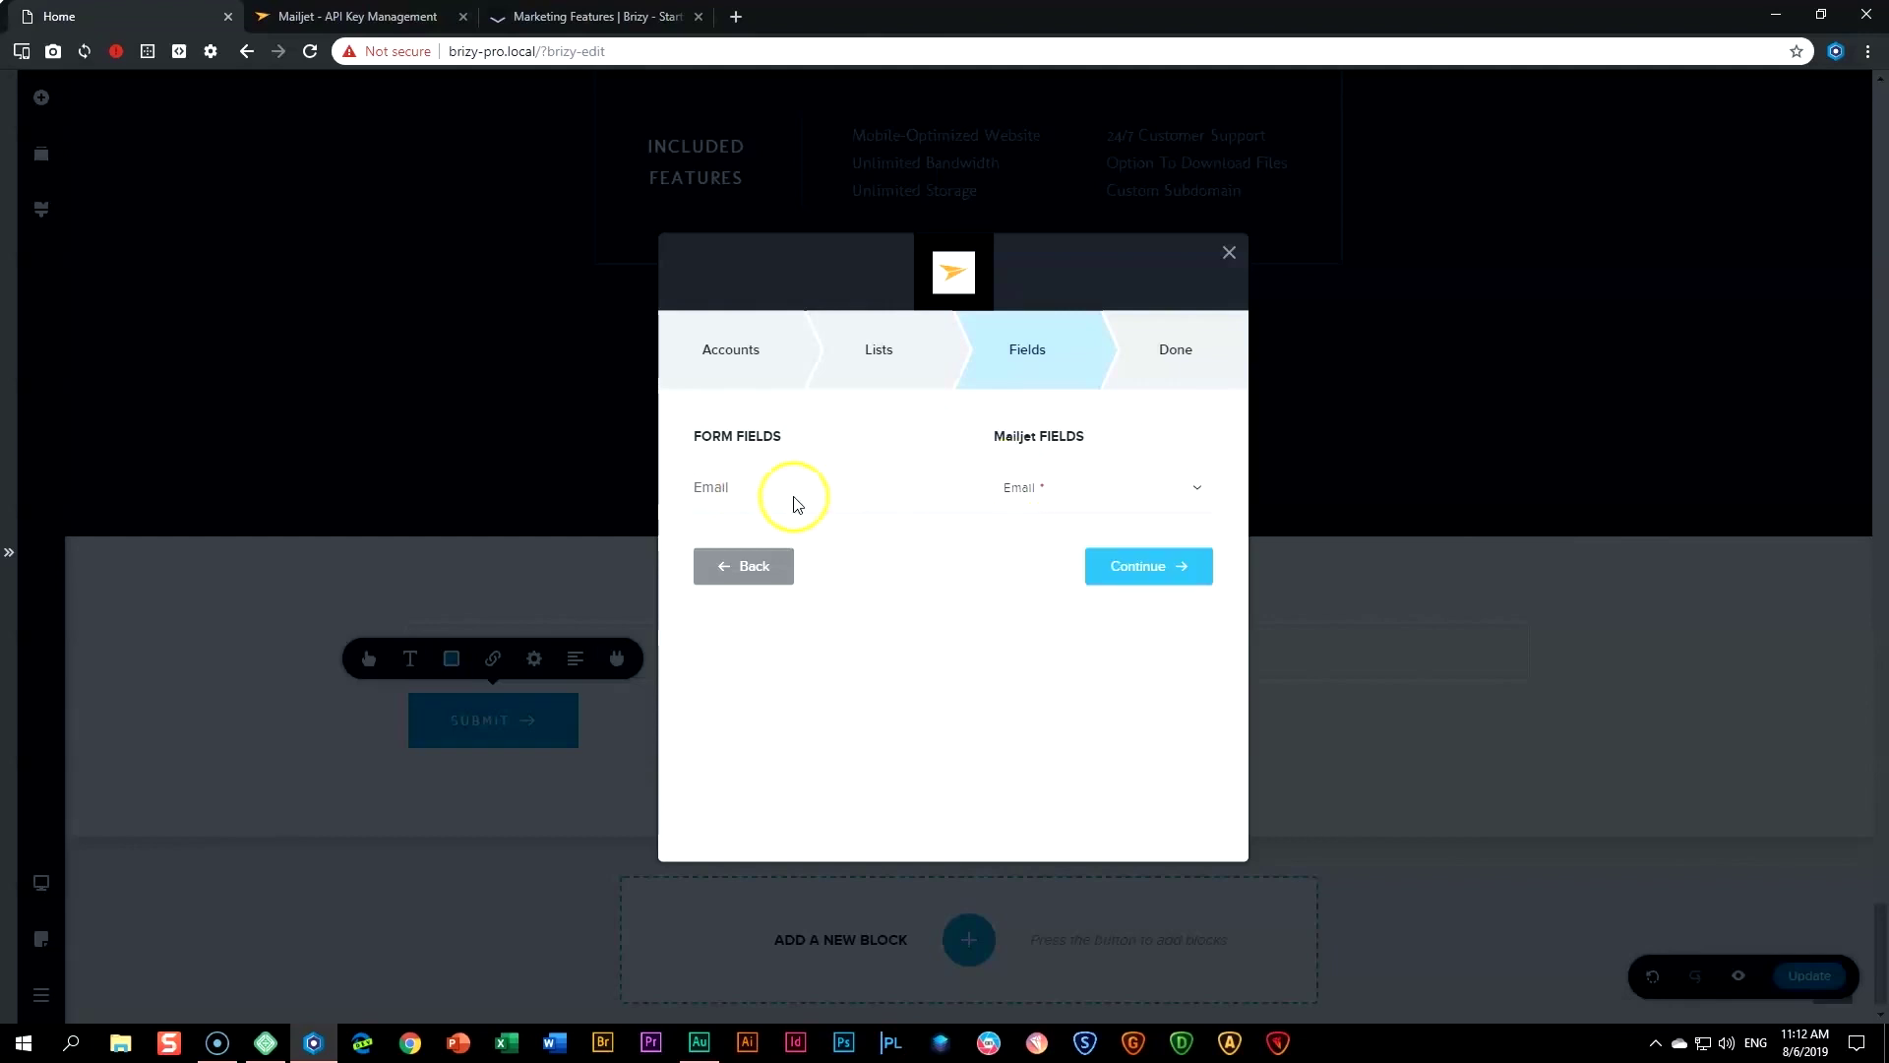
{"action": "left_click", "coordinate": [1171, 566]}
{"action": "left_click", "coordinate": [956, 677]}
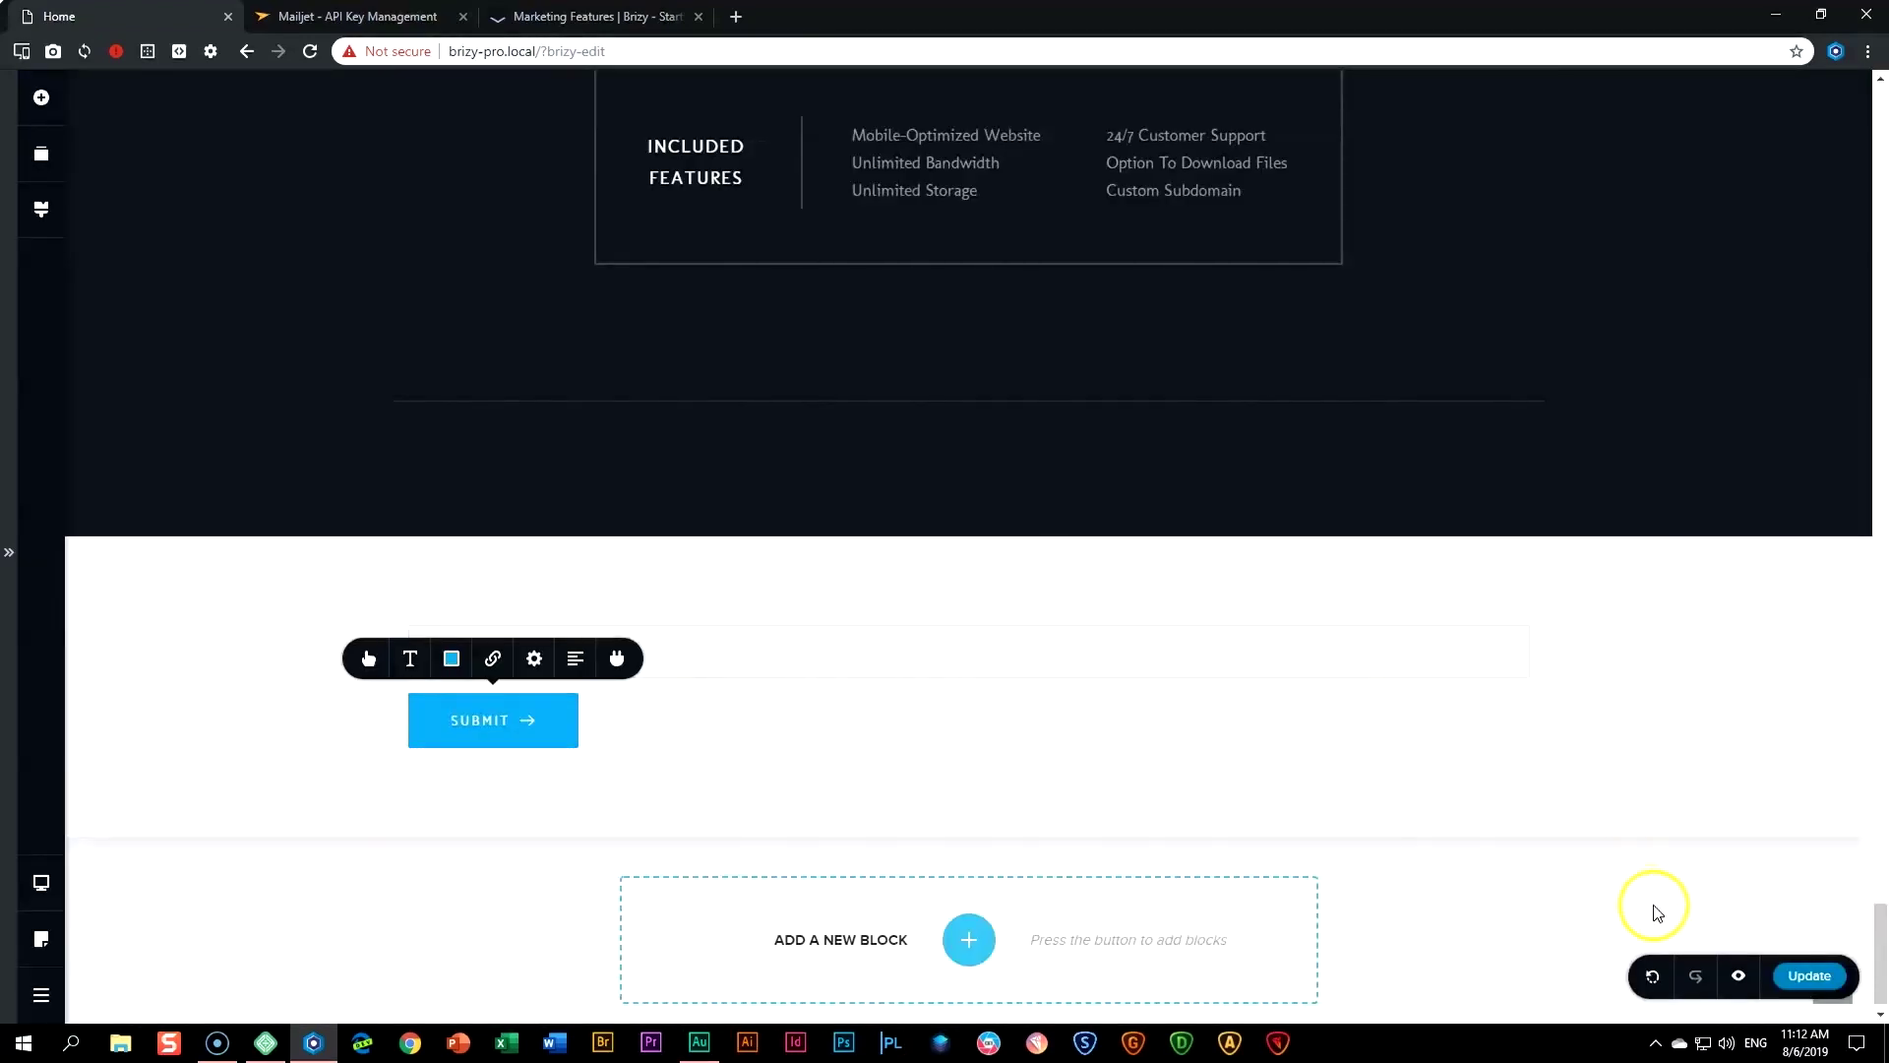
- Update the page and submit a test email address through the signup form in the page preview
{"action": "left_click", "coordinate": [1810, 976]}
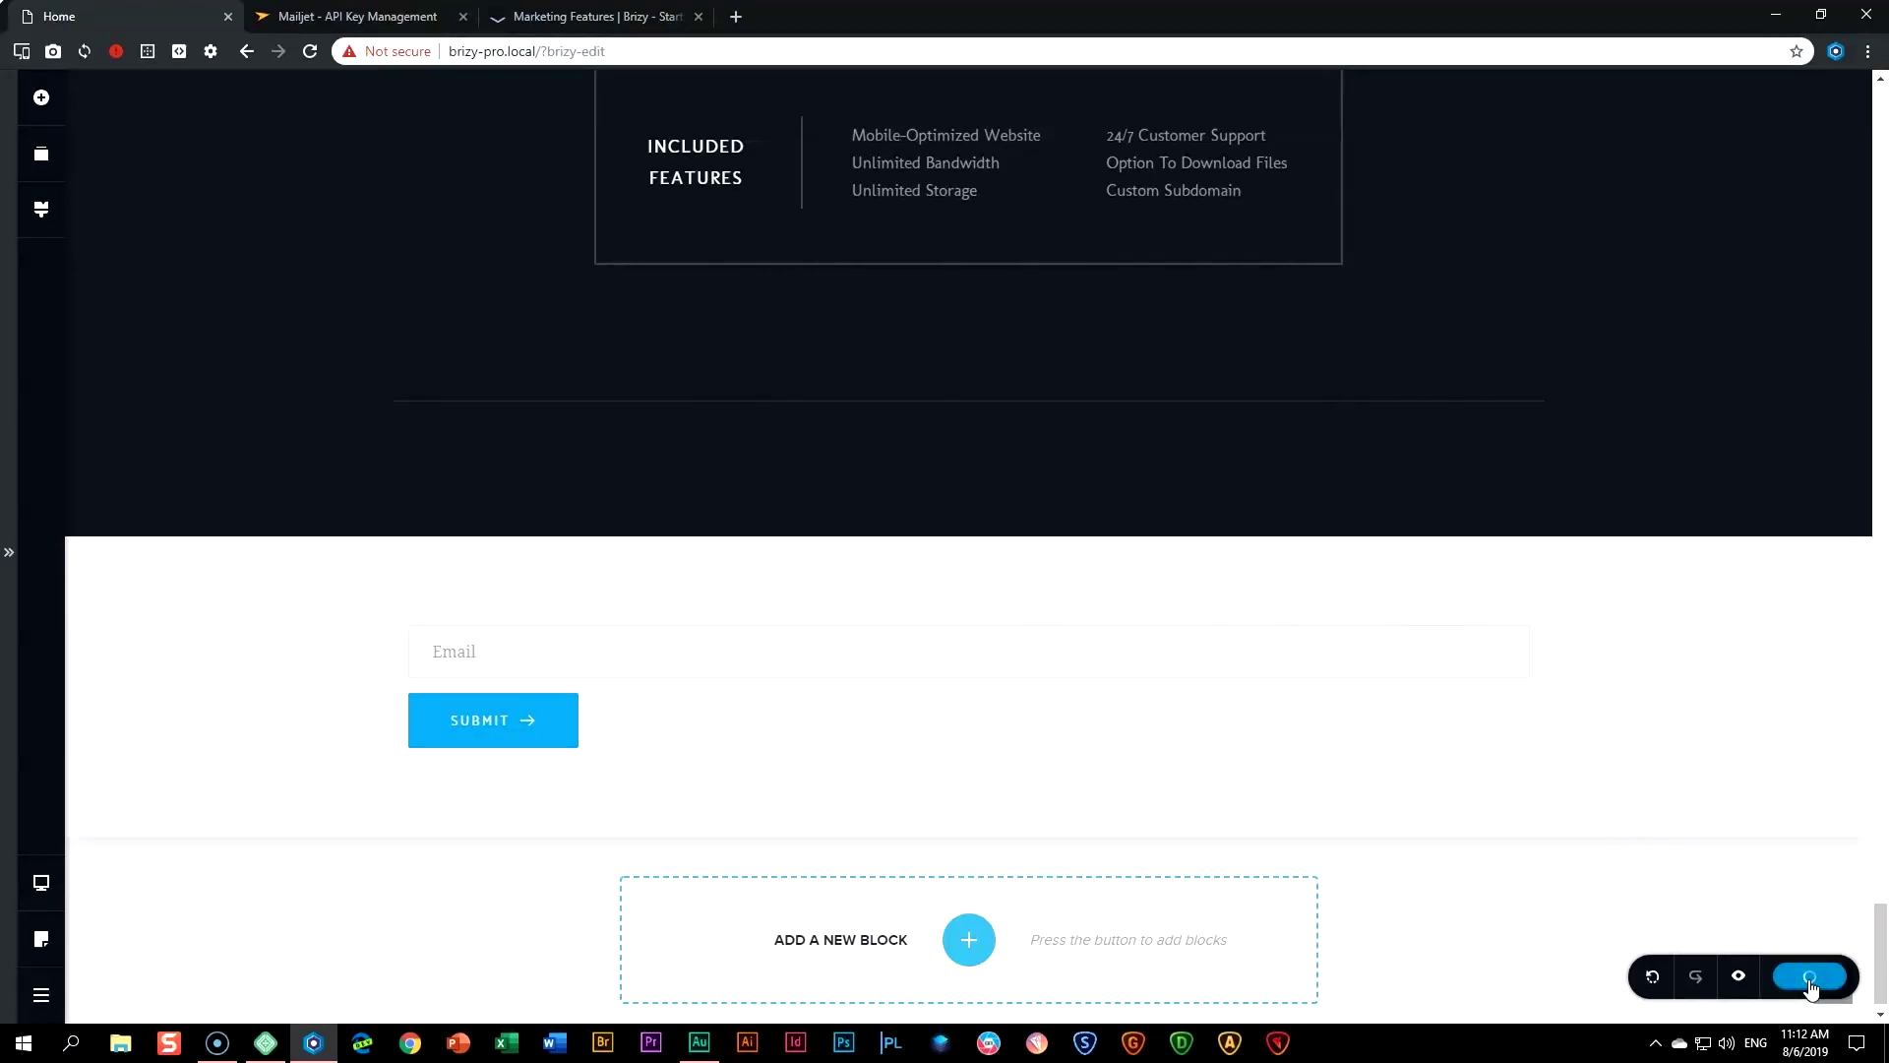
{"action": "left_click", "coordinate": [1738, 977]}
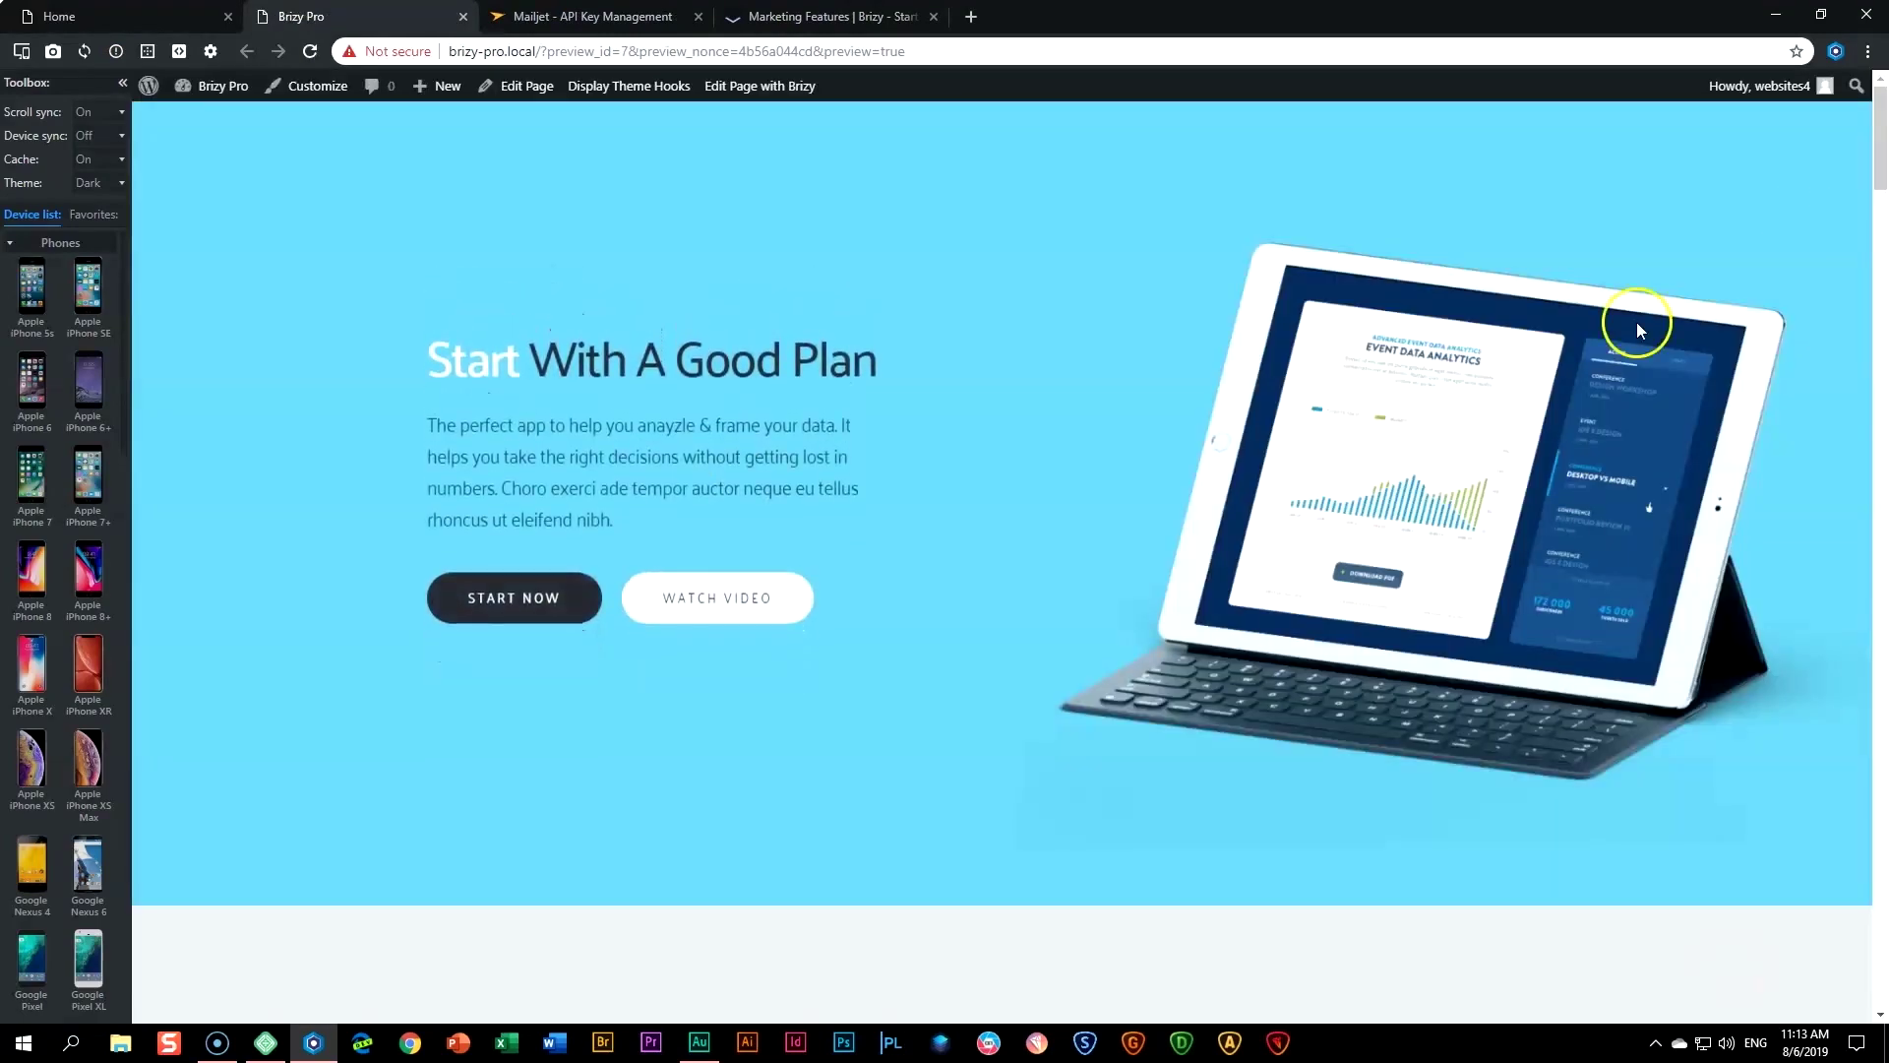
{"action": "left_click_drag", "start_coordinate": [1875, 111], "coordinate": [1859, 943]}
{"action": "left_click", "coordinate": [512, 839]}
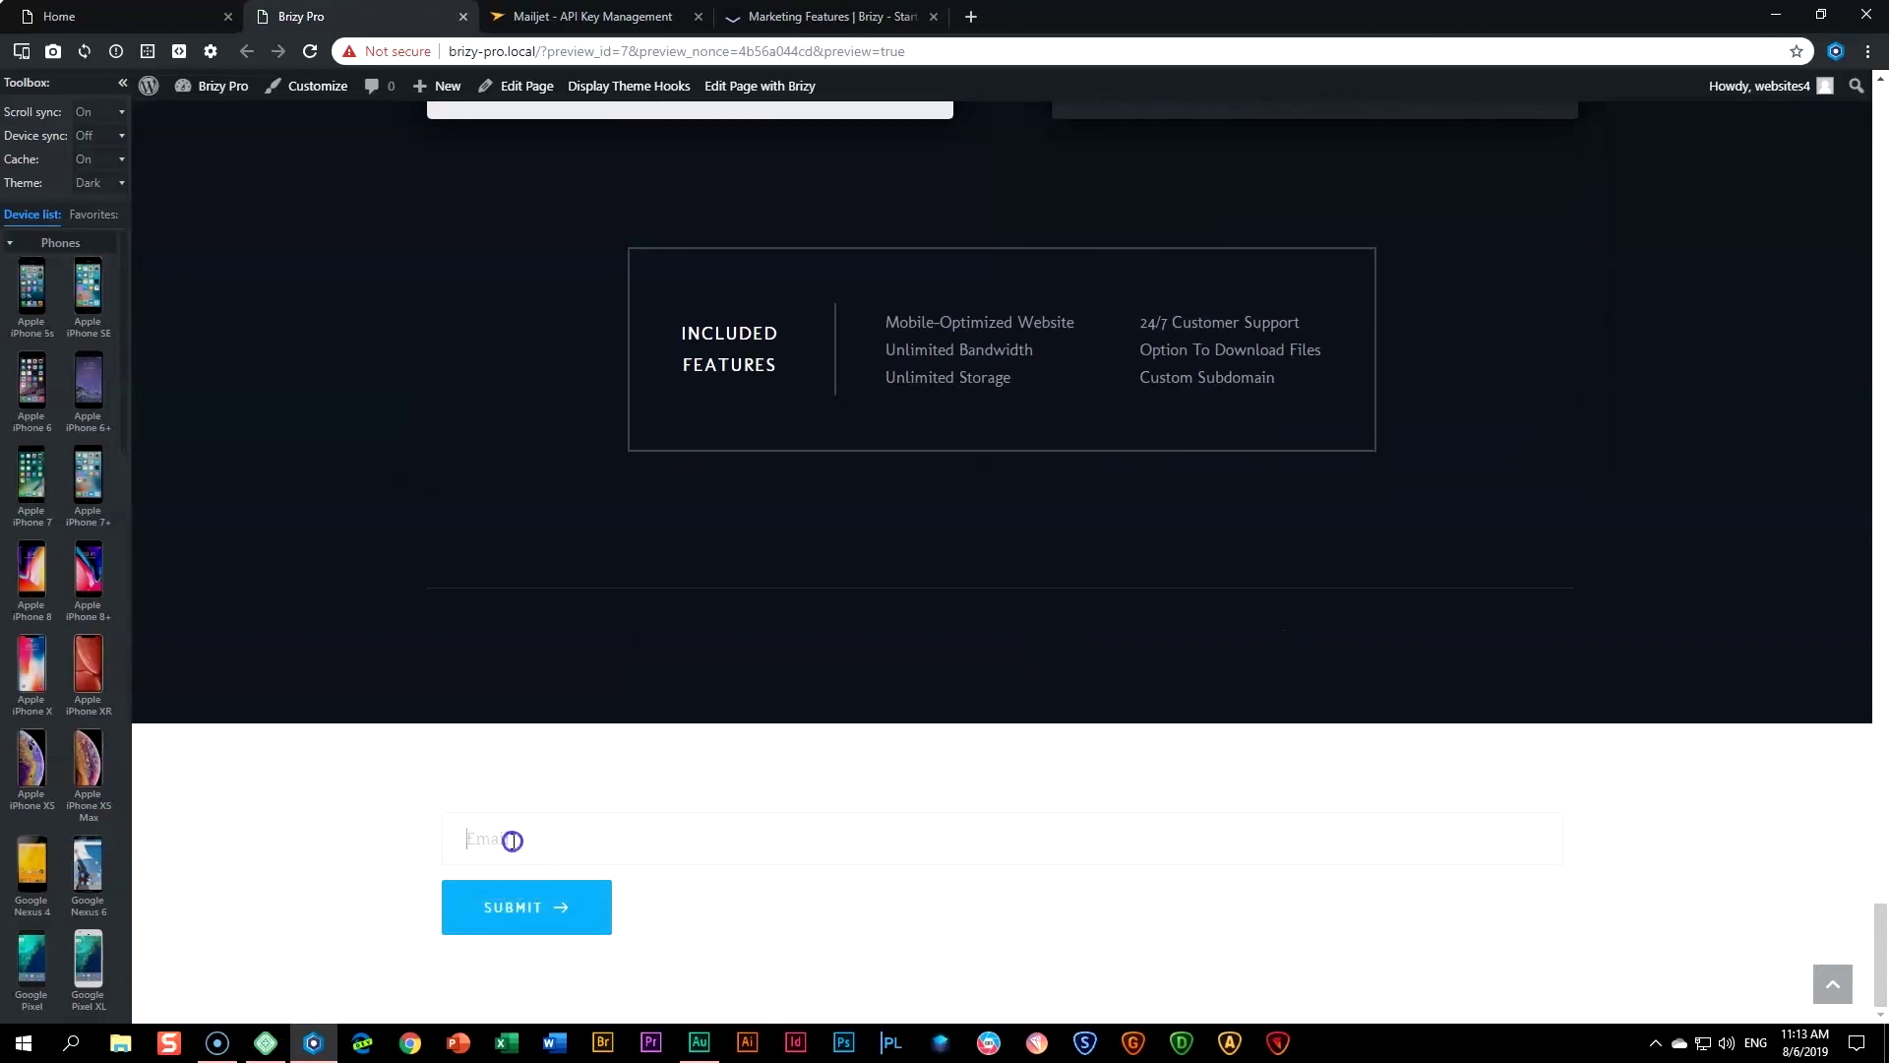
{"action": "type", "text": "ABC@XYZ.COM"}
{"action": "left_click", "coordinate": [518, 902]}
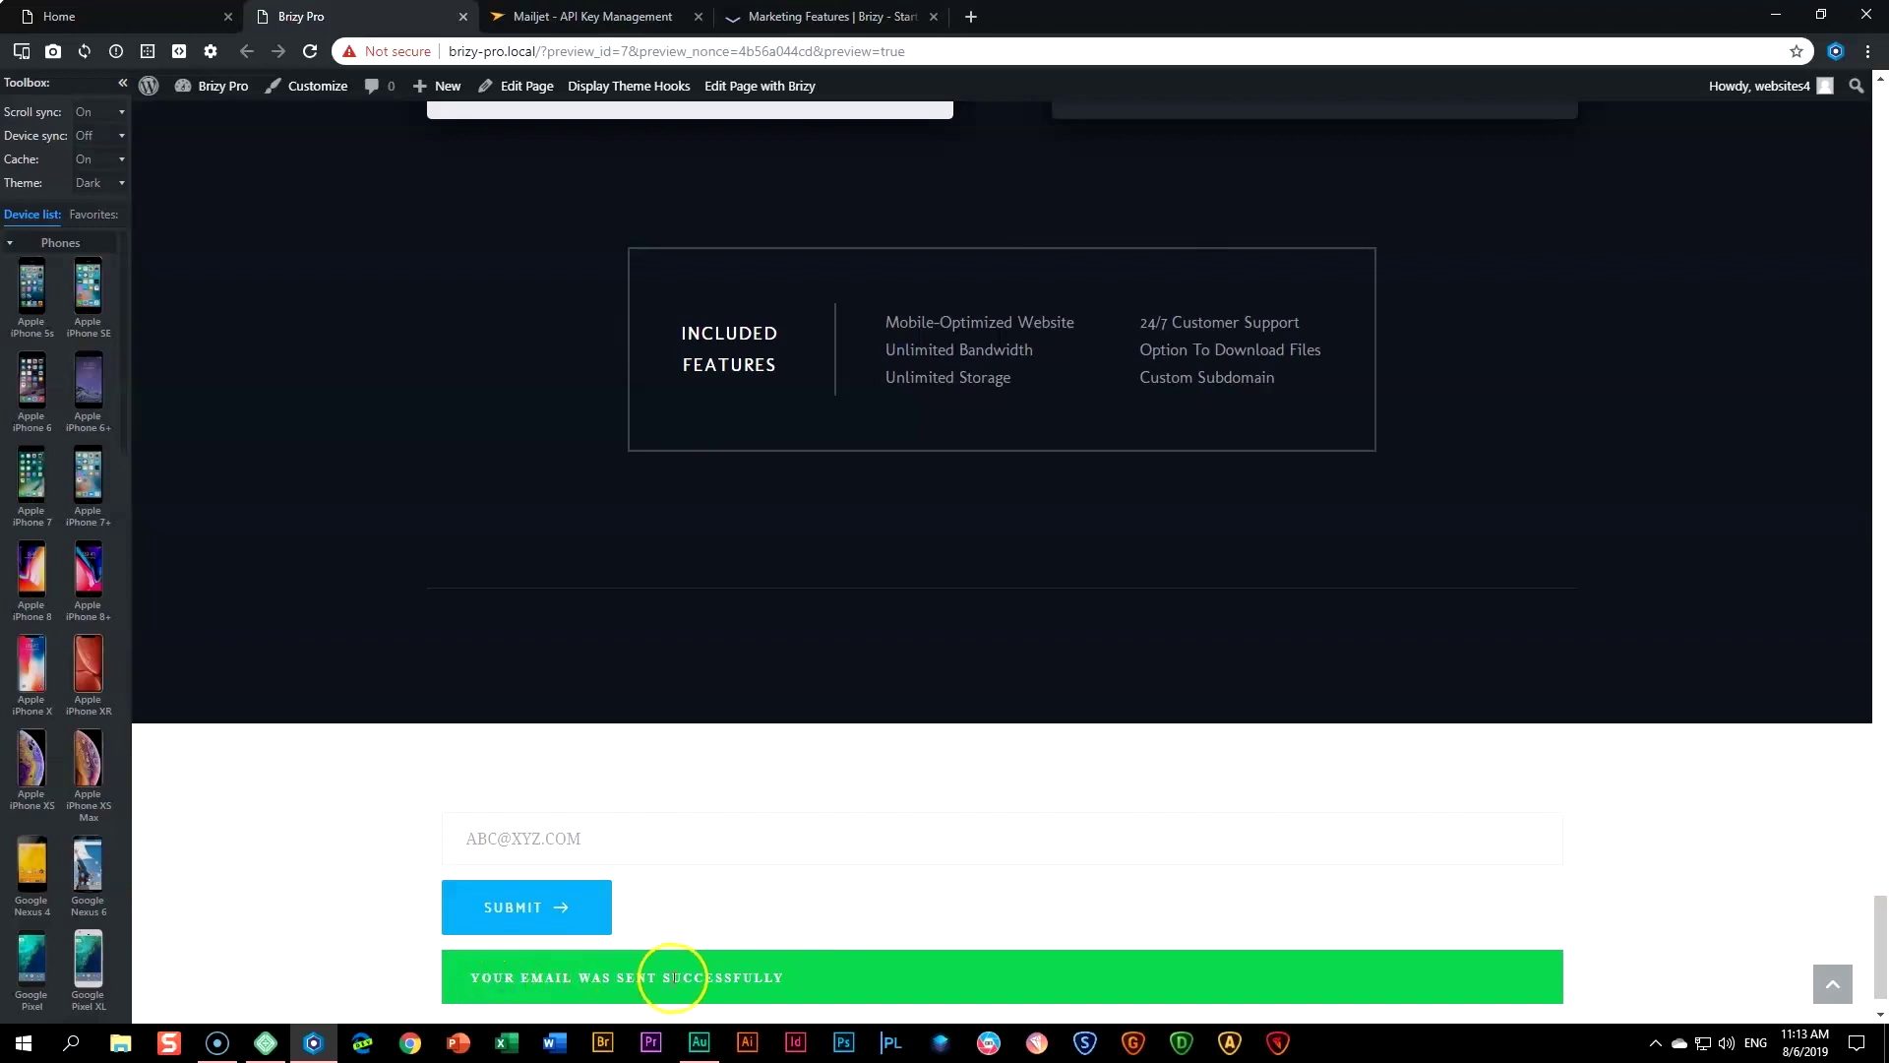
- Switch to Mailjet and open the MyFirstTest contact list to check for the submitted contact
{"action": "left_click", "coordinate": [610, 16]}
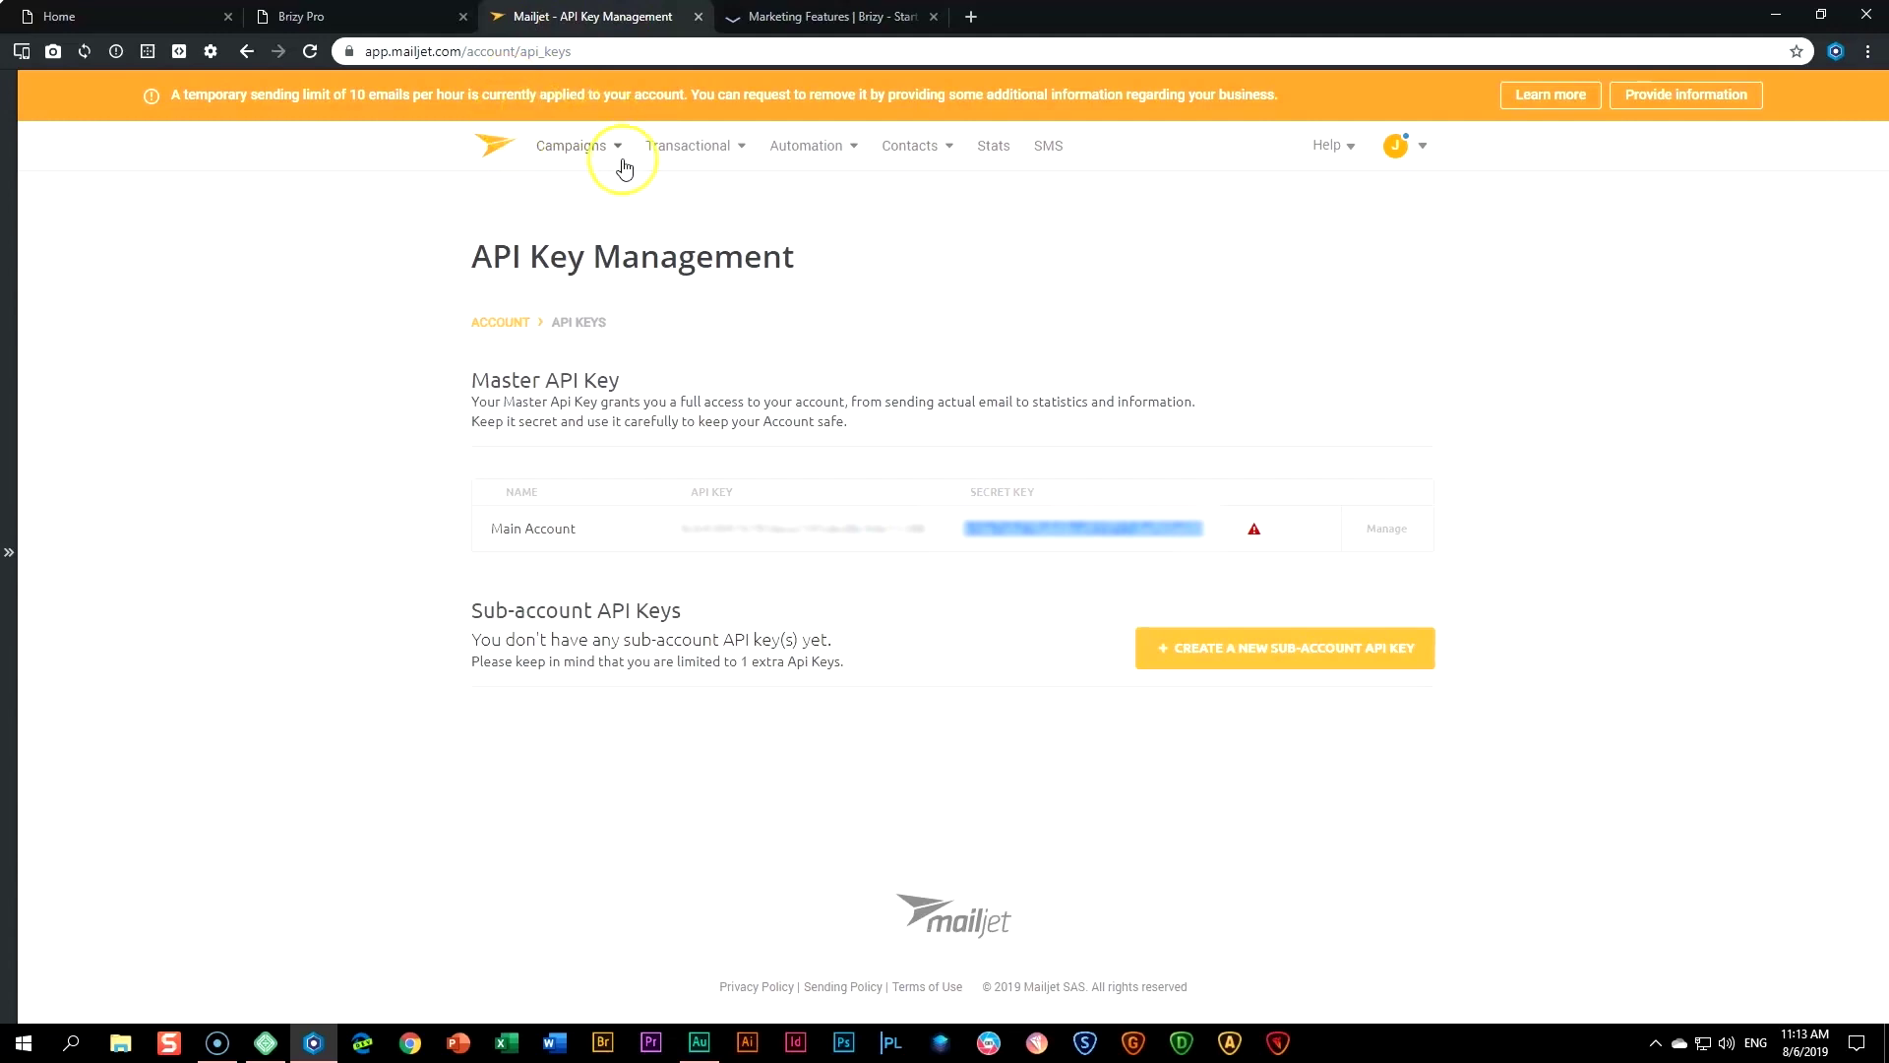
{"action": "left_click", "coordinate": [900, 147]}
{"action": "left_click", "coordinate": [897, 197]}
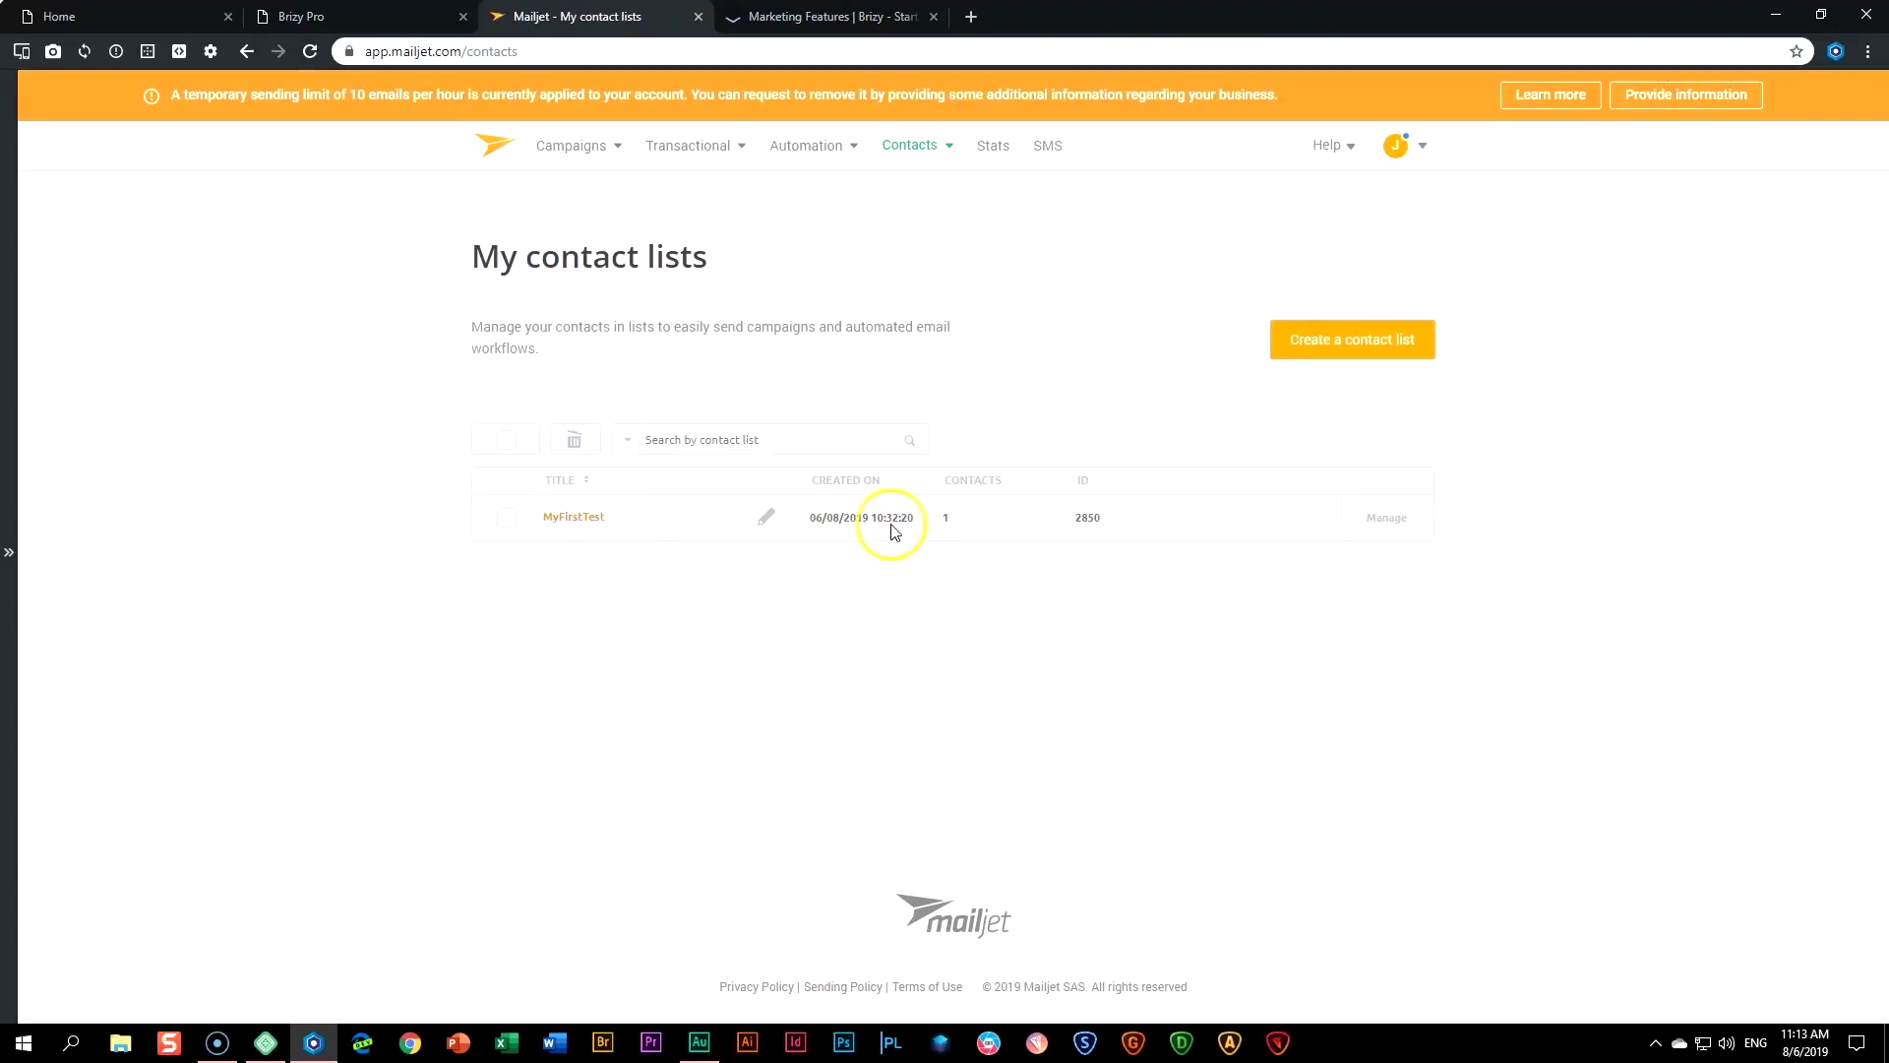
{"action": "left_click", "coordinate": [595, 518]}
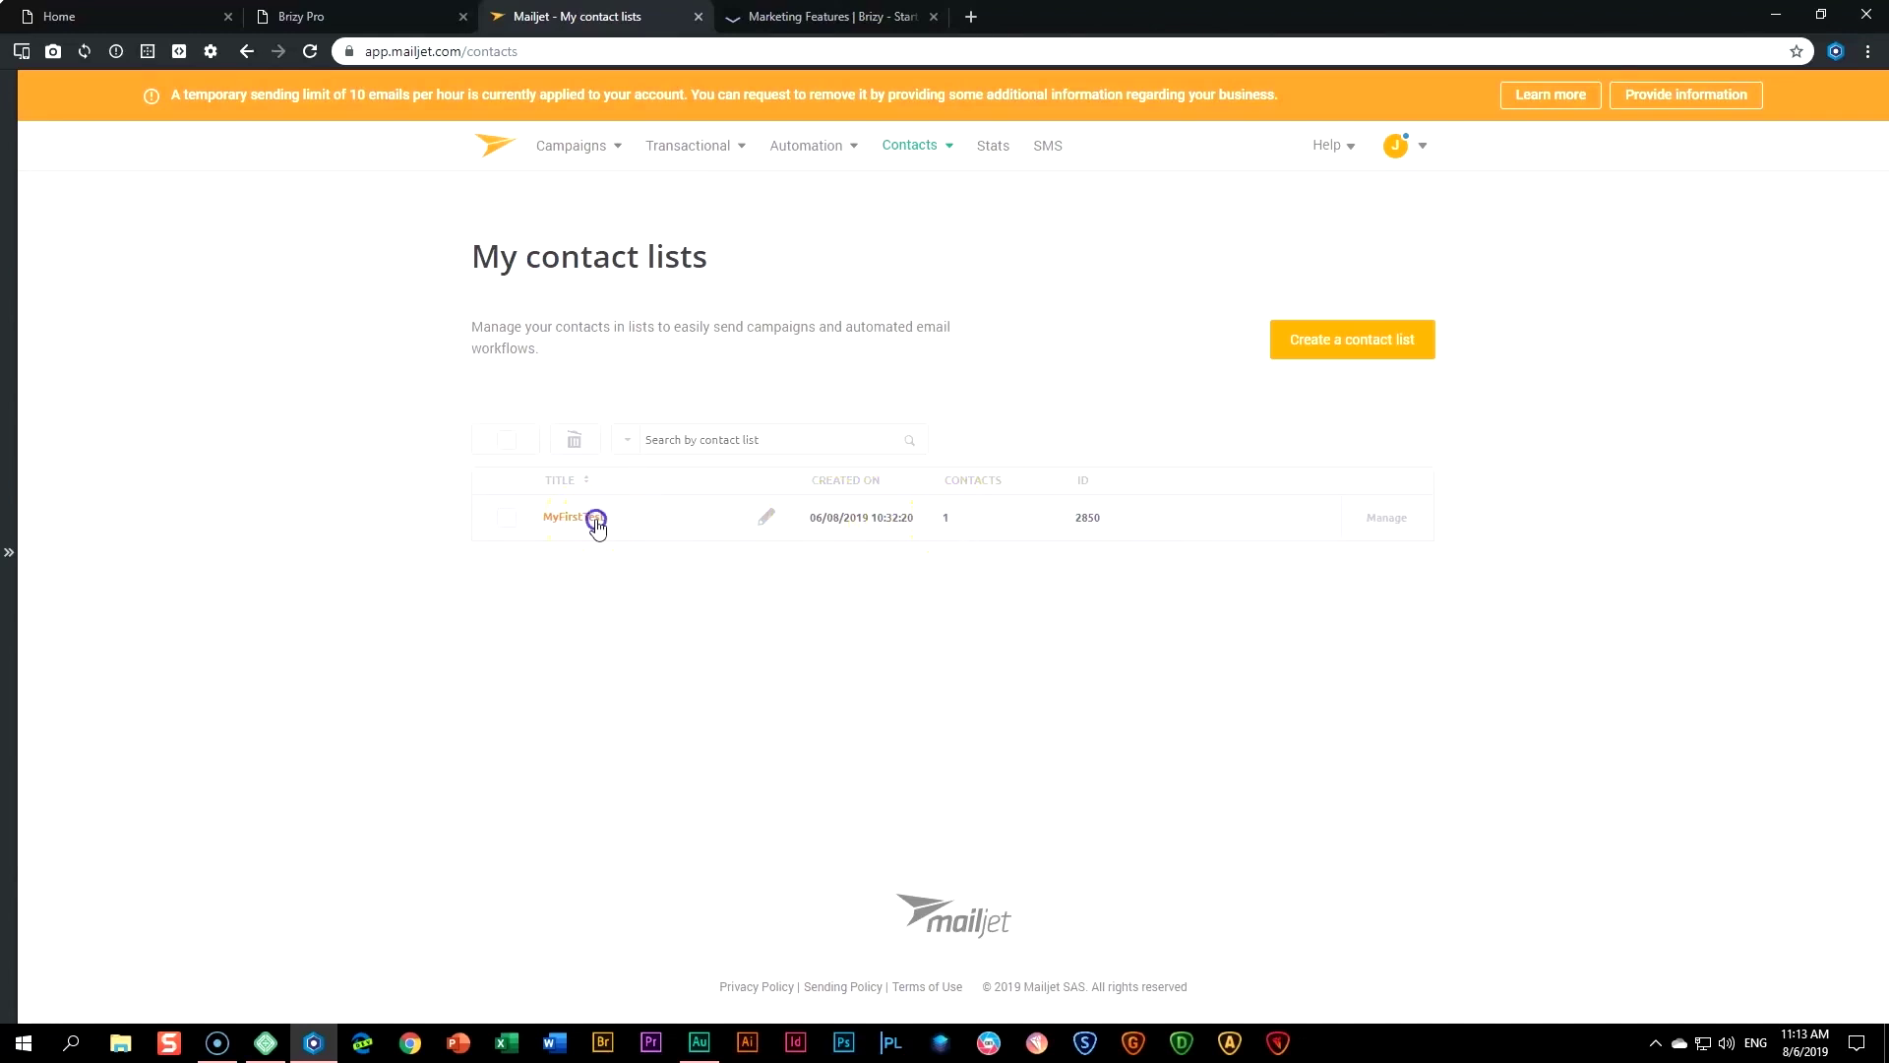
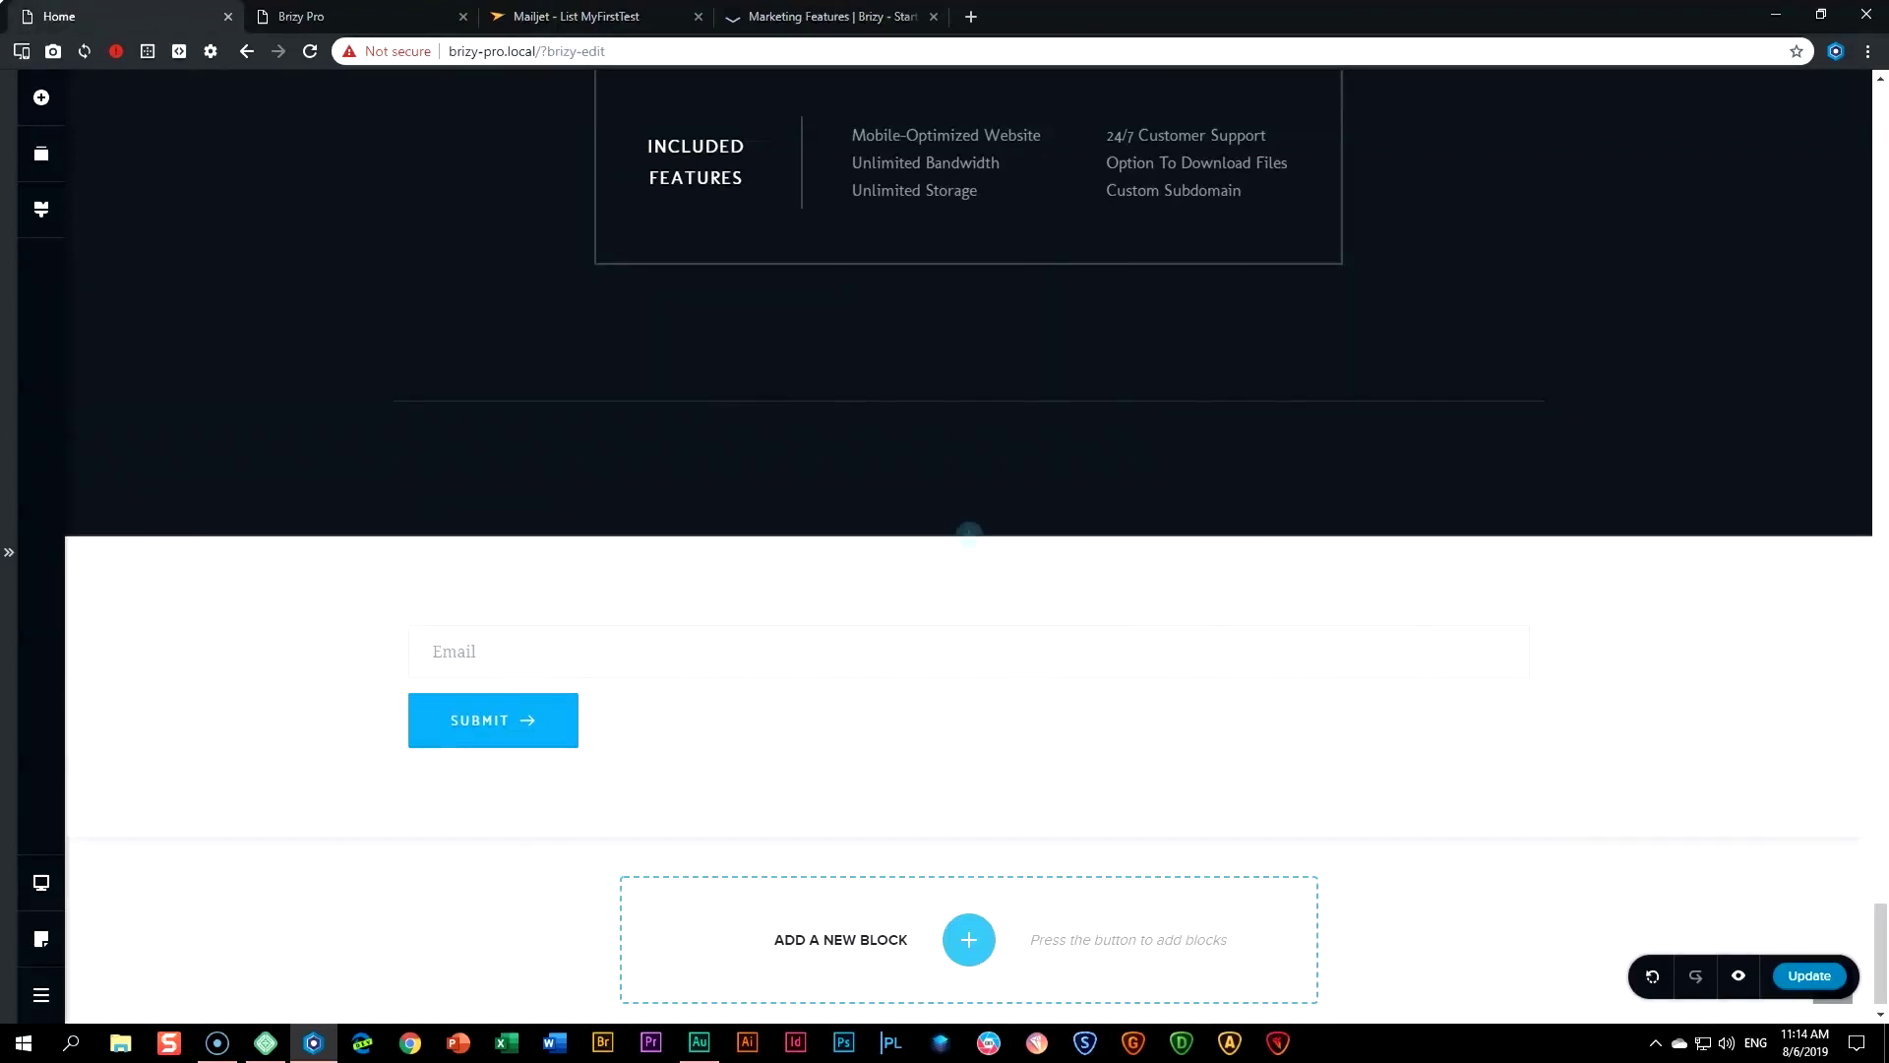
- Duplicate the form's Email field twice in the Brizy editor
{"action": "left_click", "coordinate": [487, 656]}
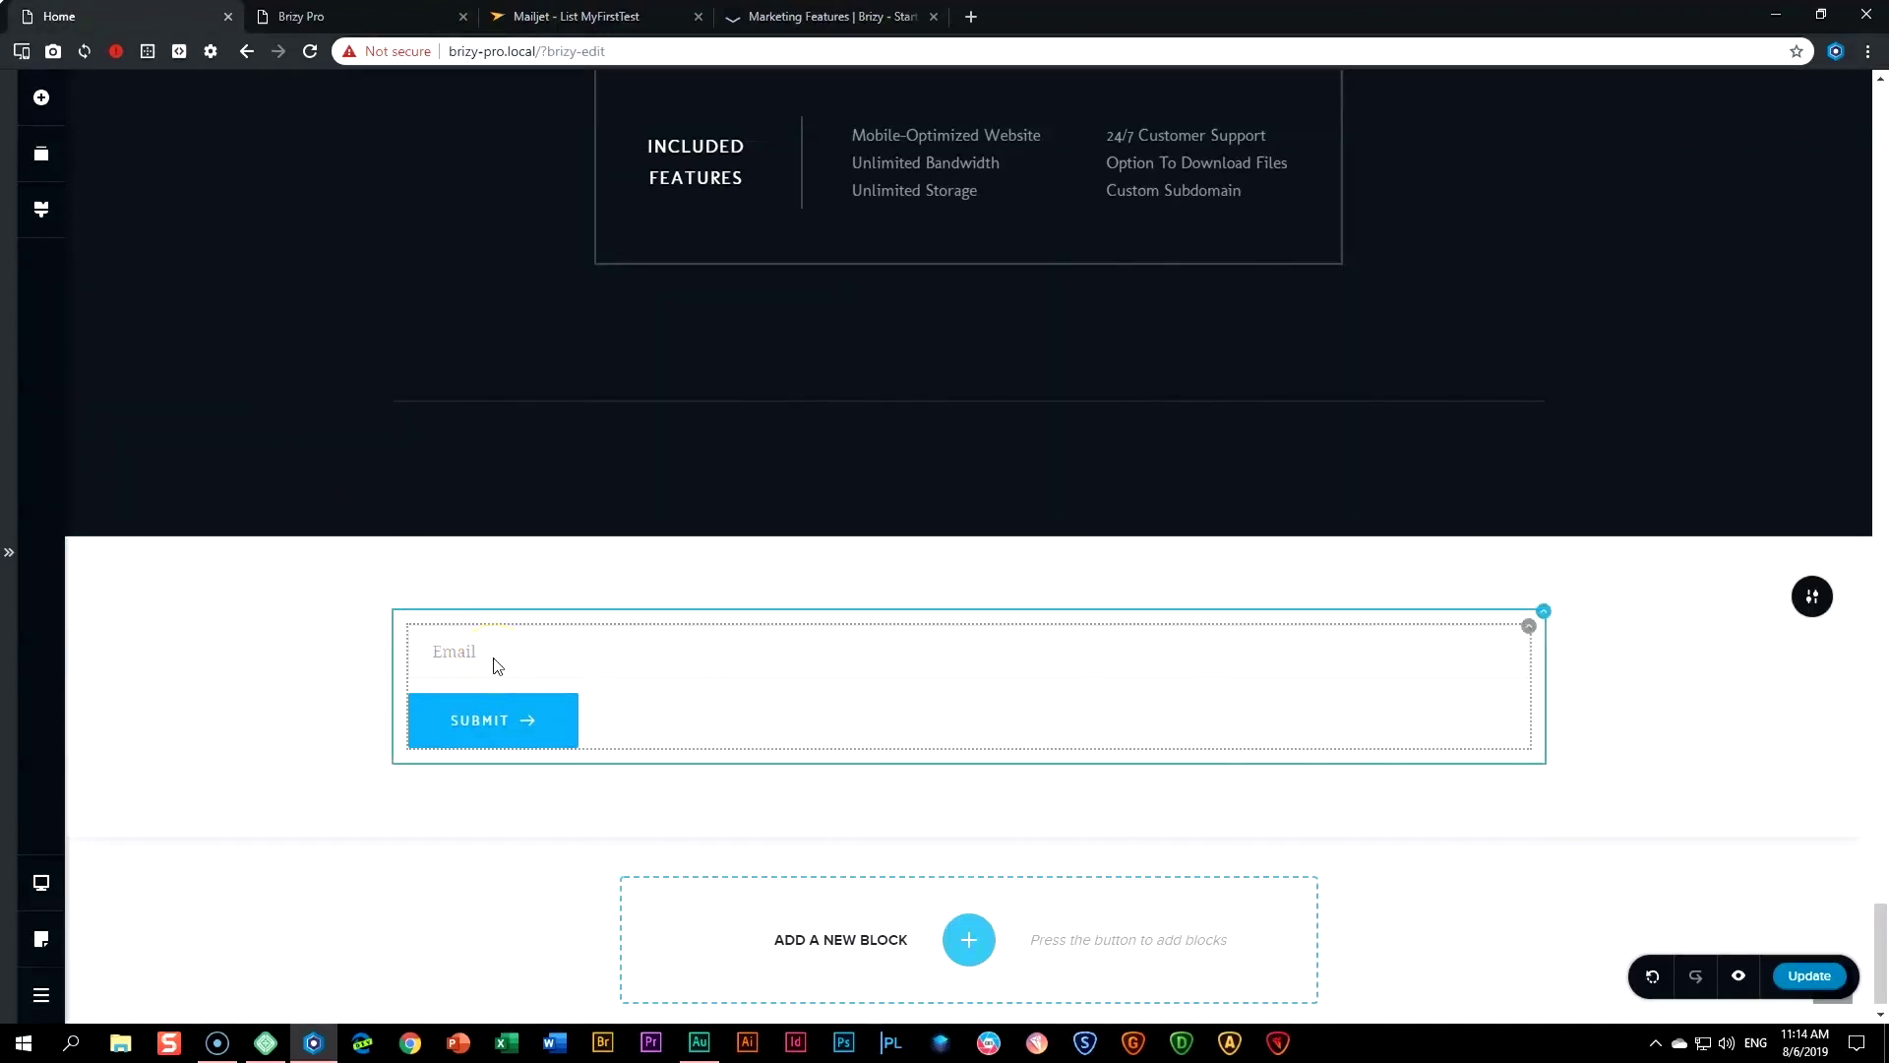
{"action": "left_click", "coordinate": [489, 655]}
{"action": "left_click", "coordinate": [1030, 592]}
{"action": "left_click", "coordinate": [1030, 593]}
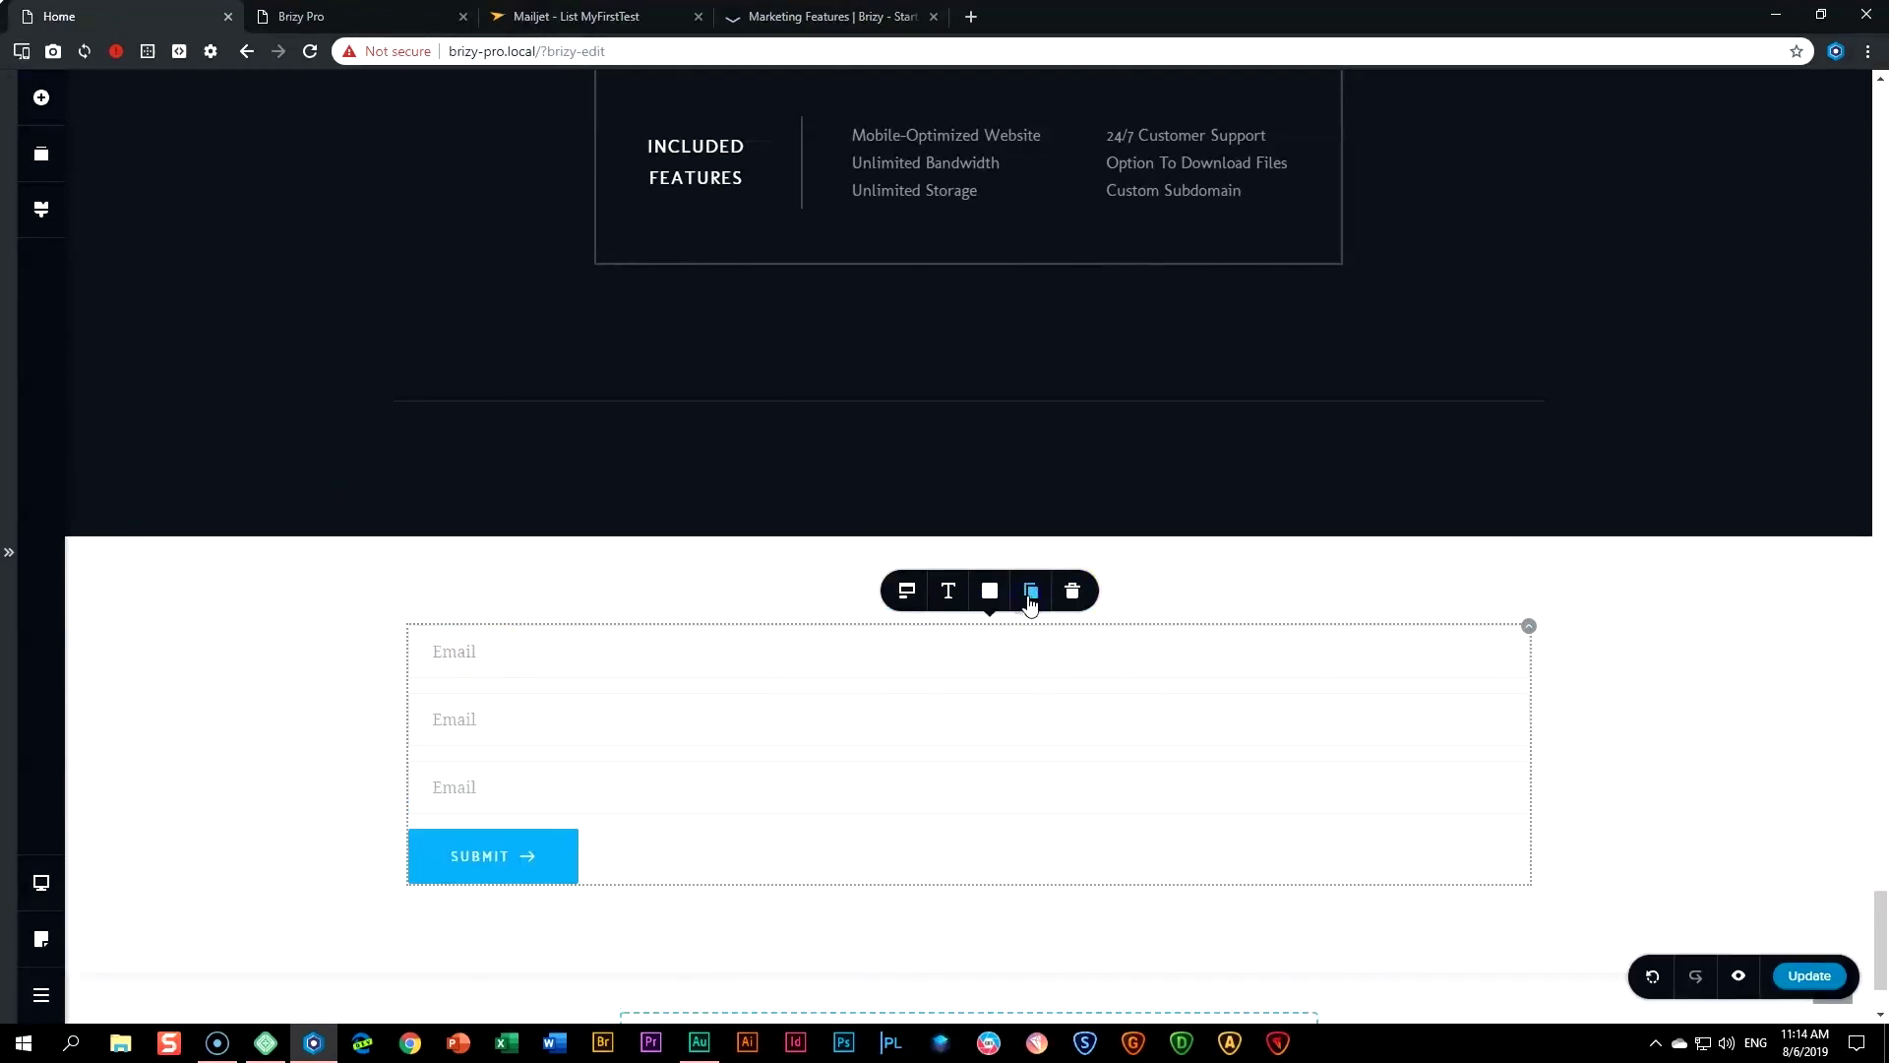
- Rename the form's second field as Name and set its field type to Text
{"action": "left_click", "coordinate": [459, 721]}
{"action": "double_click", "coordinate": [462, 726]}
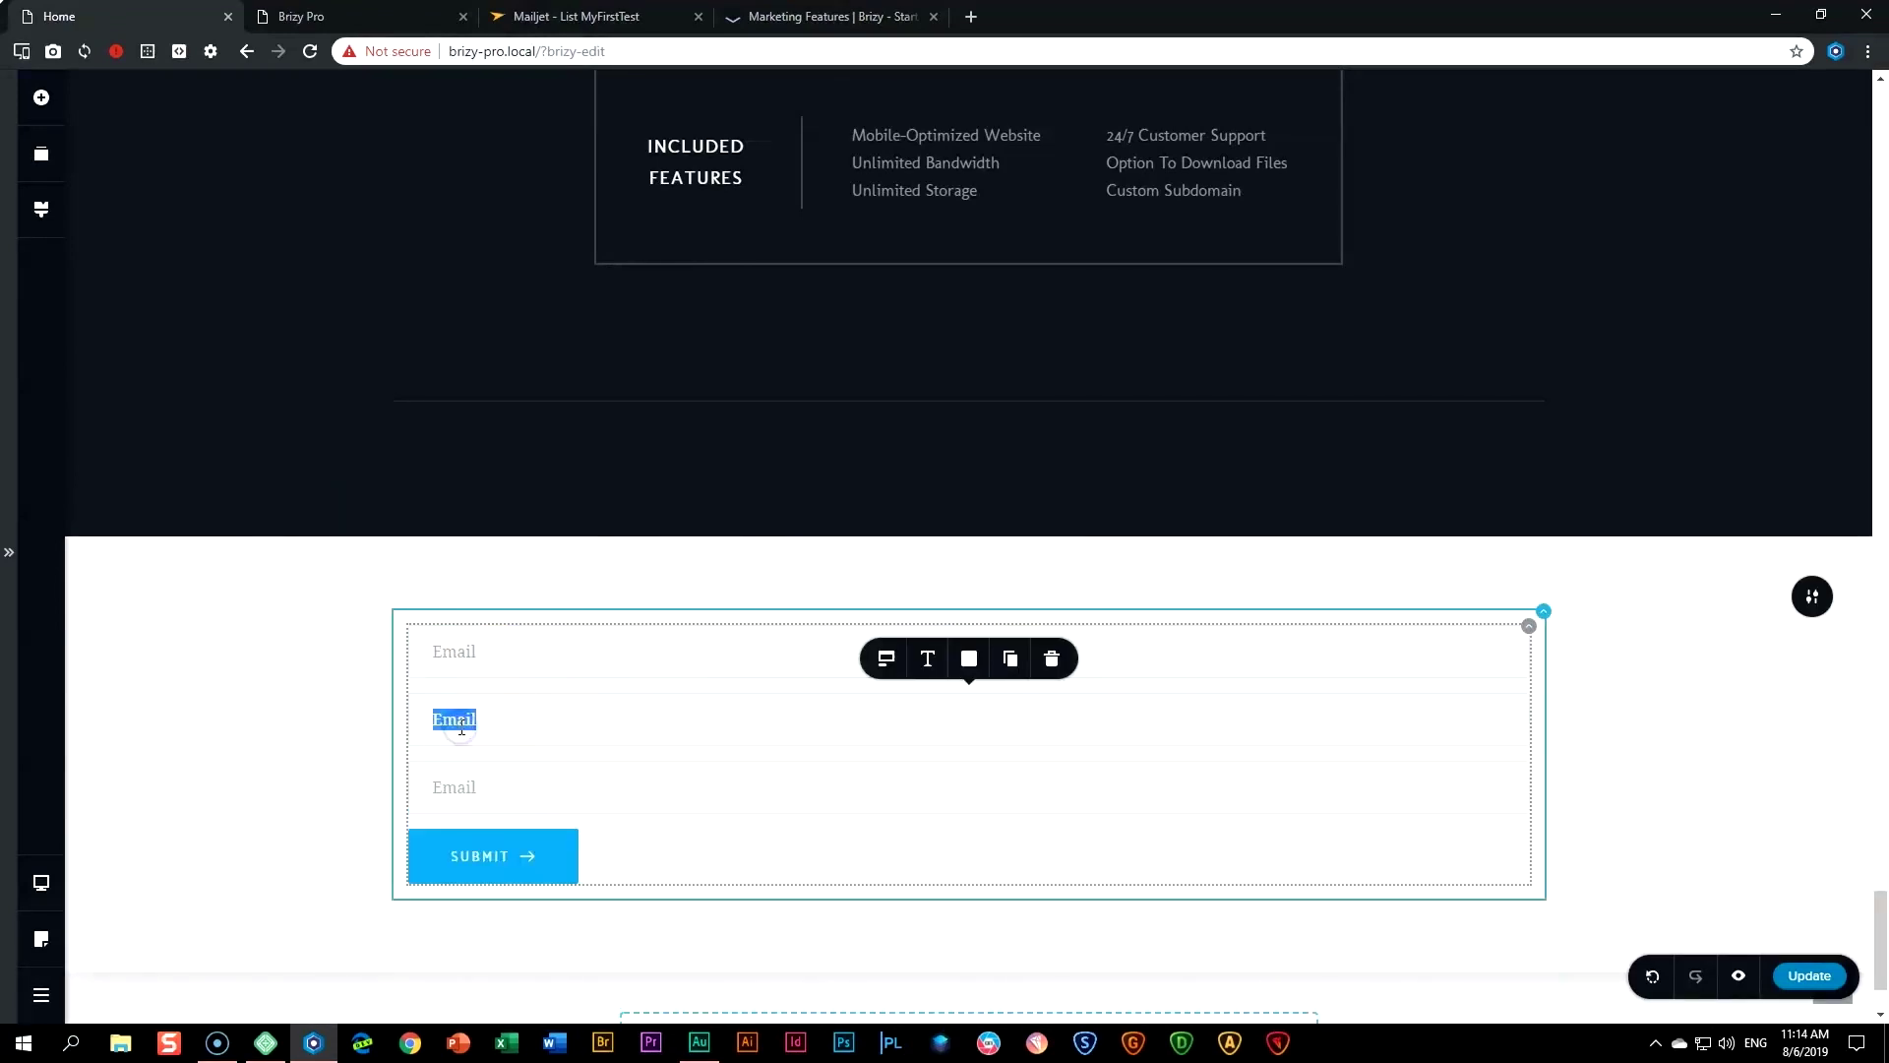
{"action": "type", "text": "Name"}
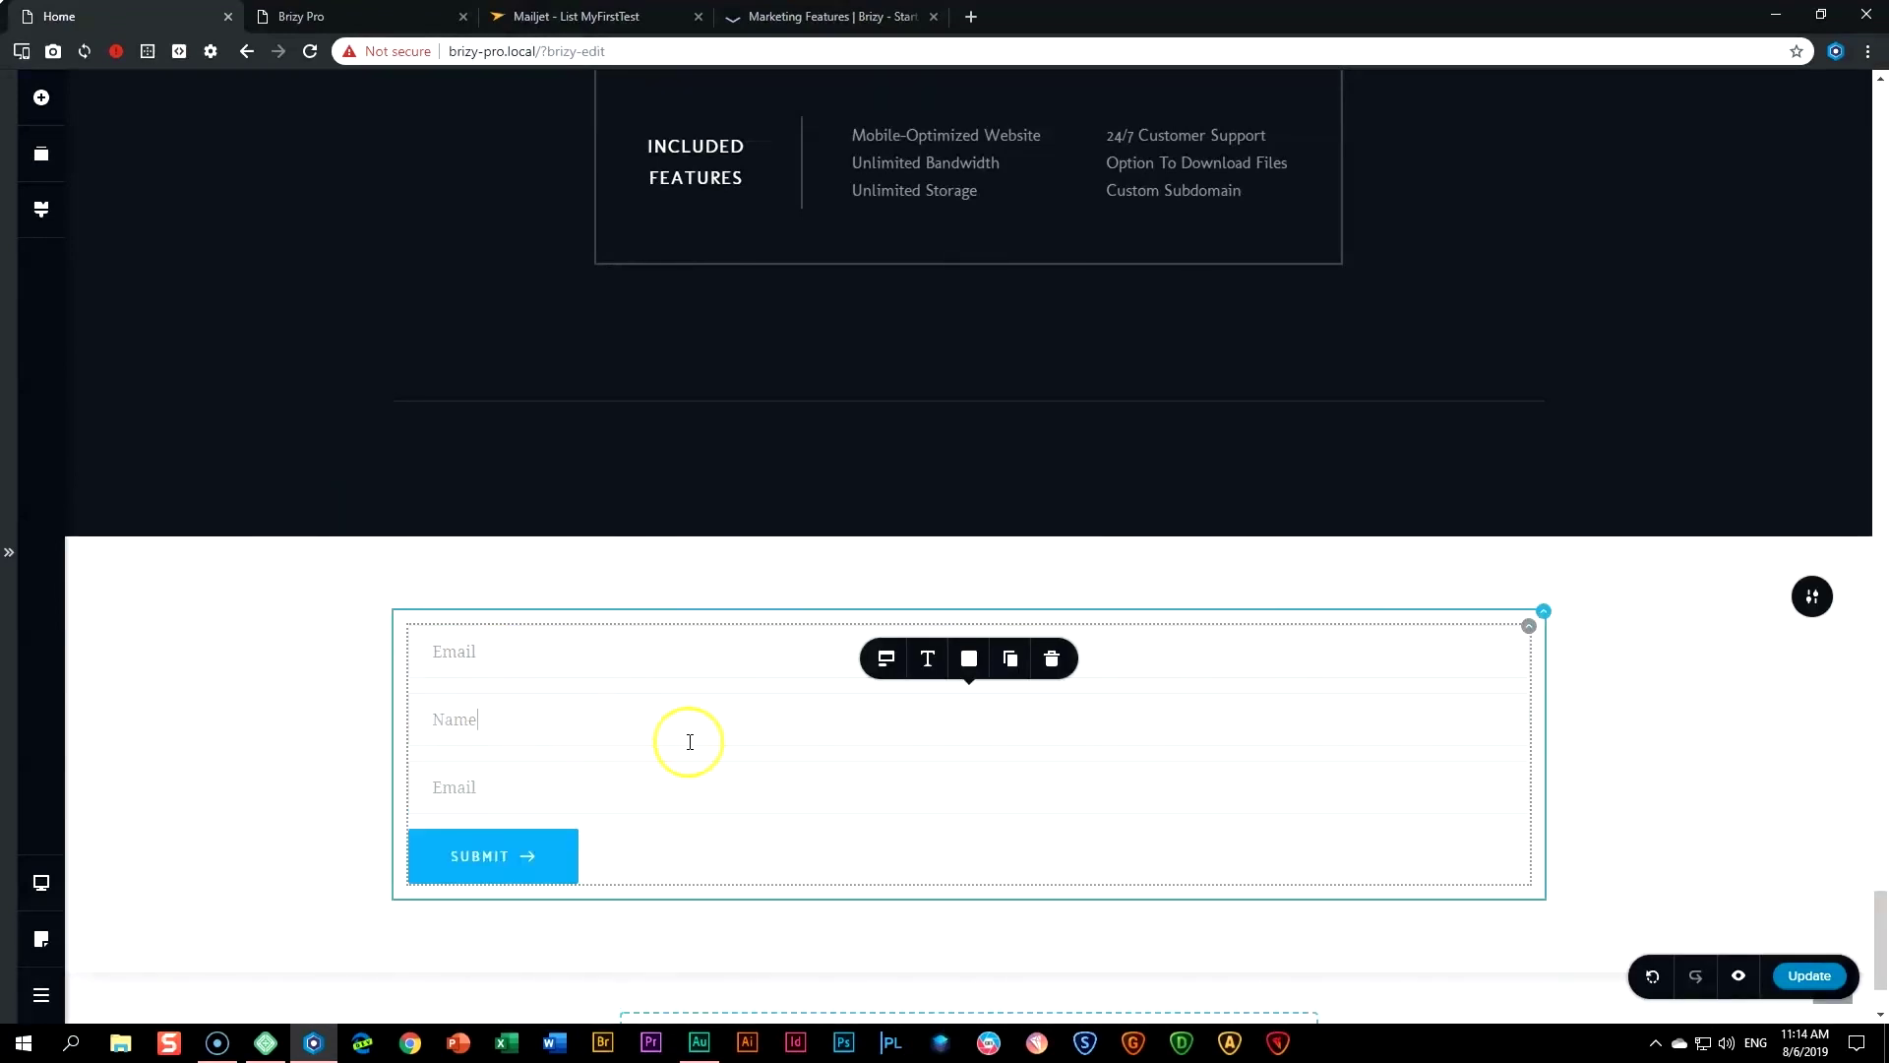
{"action": "left_click", "coordinate": [885, 658]}
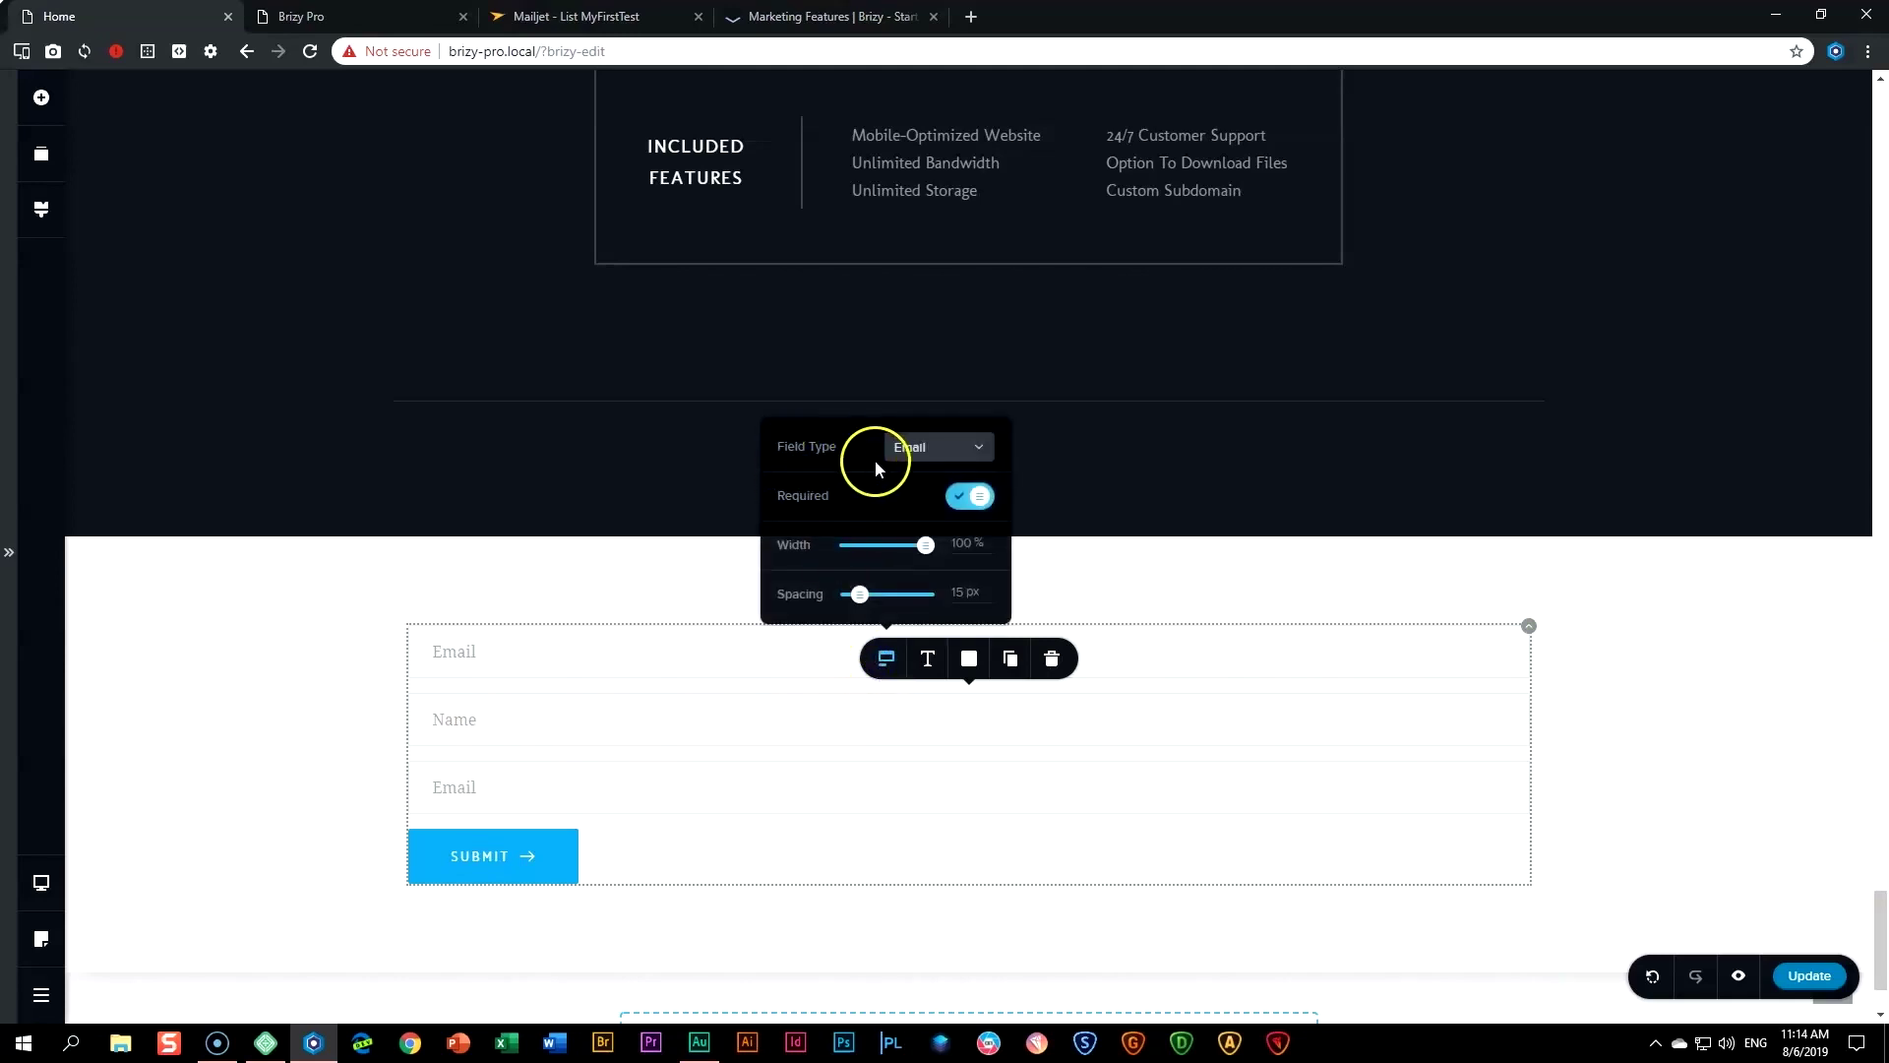
{"action": "left_click", "coordinate": [906, 455]}
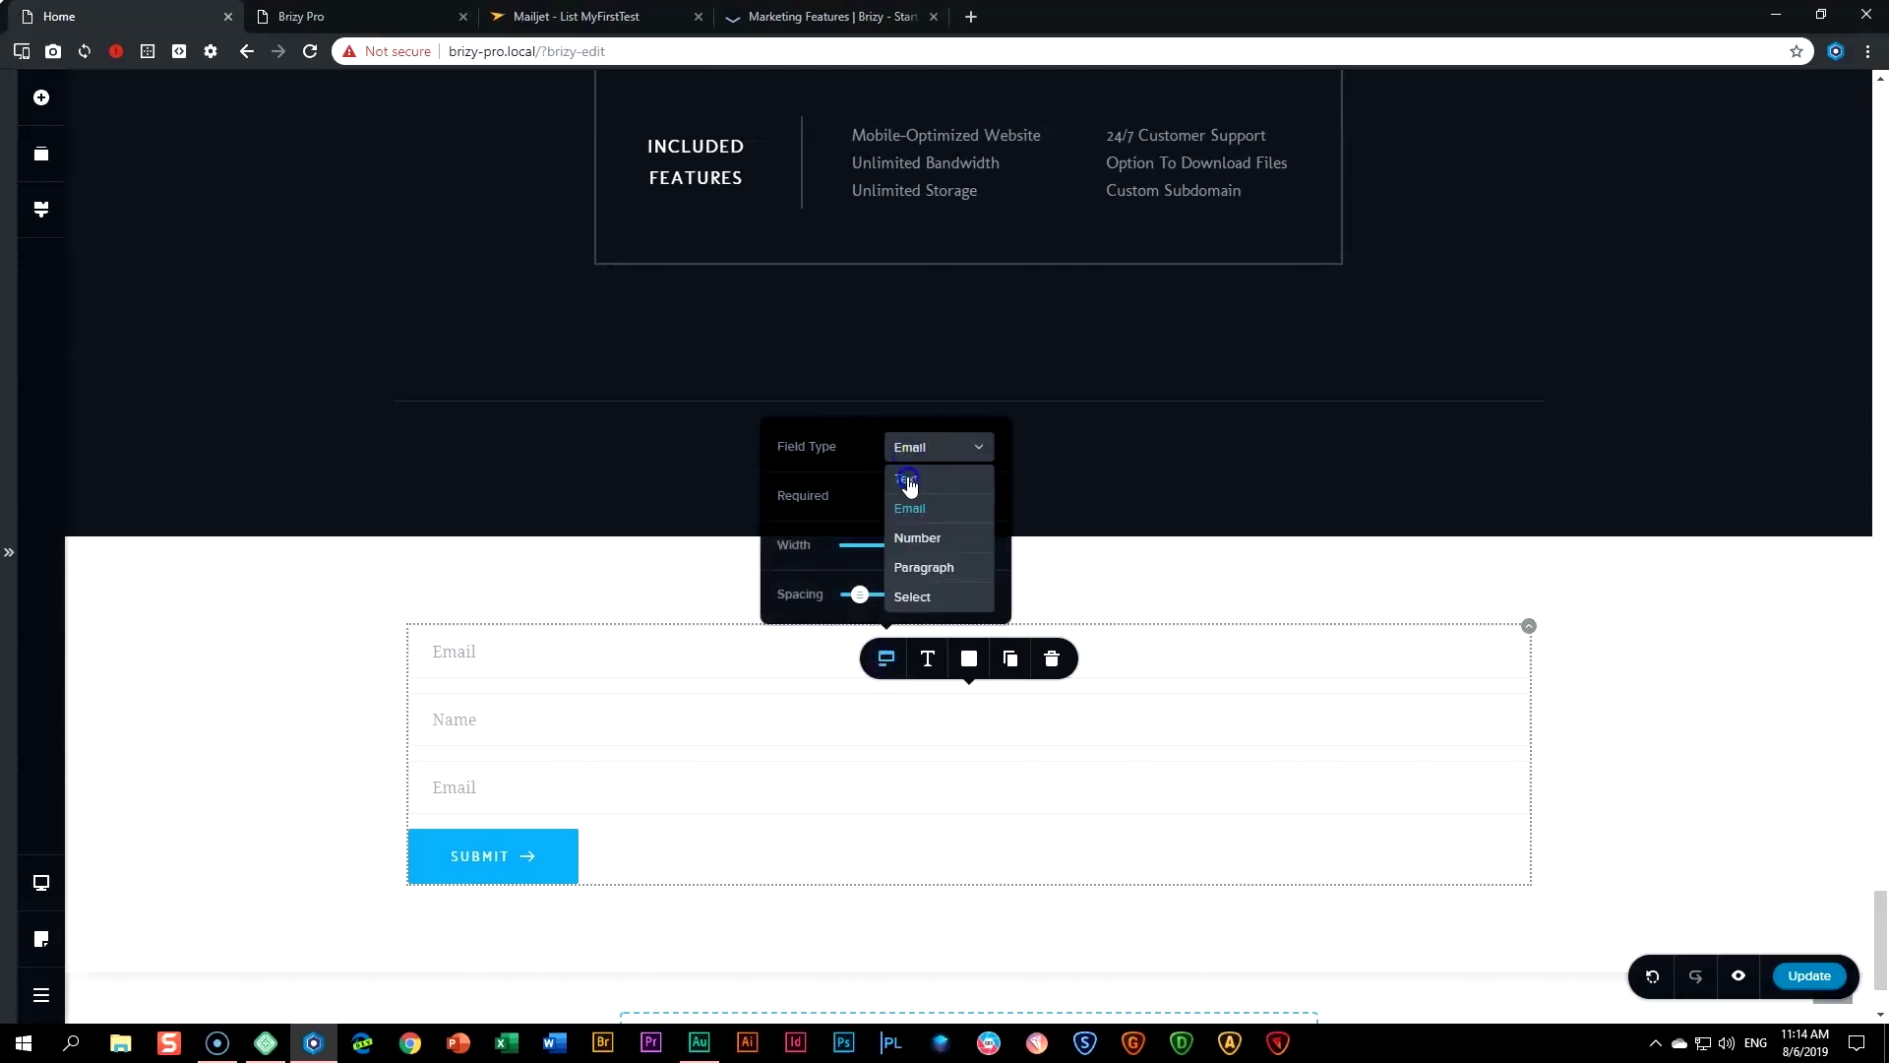
{"action": "left_click", "coordinate": [906, 480]}
- Rename the form's third field as Last Name and set its field type to Text
{"action": "left_click", "coordinate": [445, 789]}
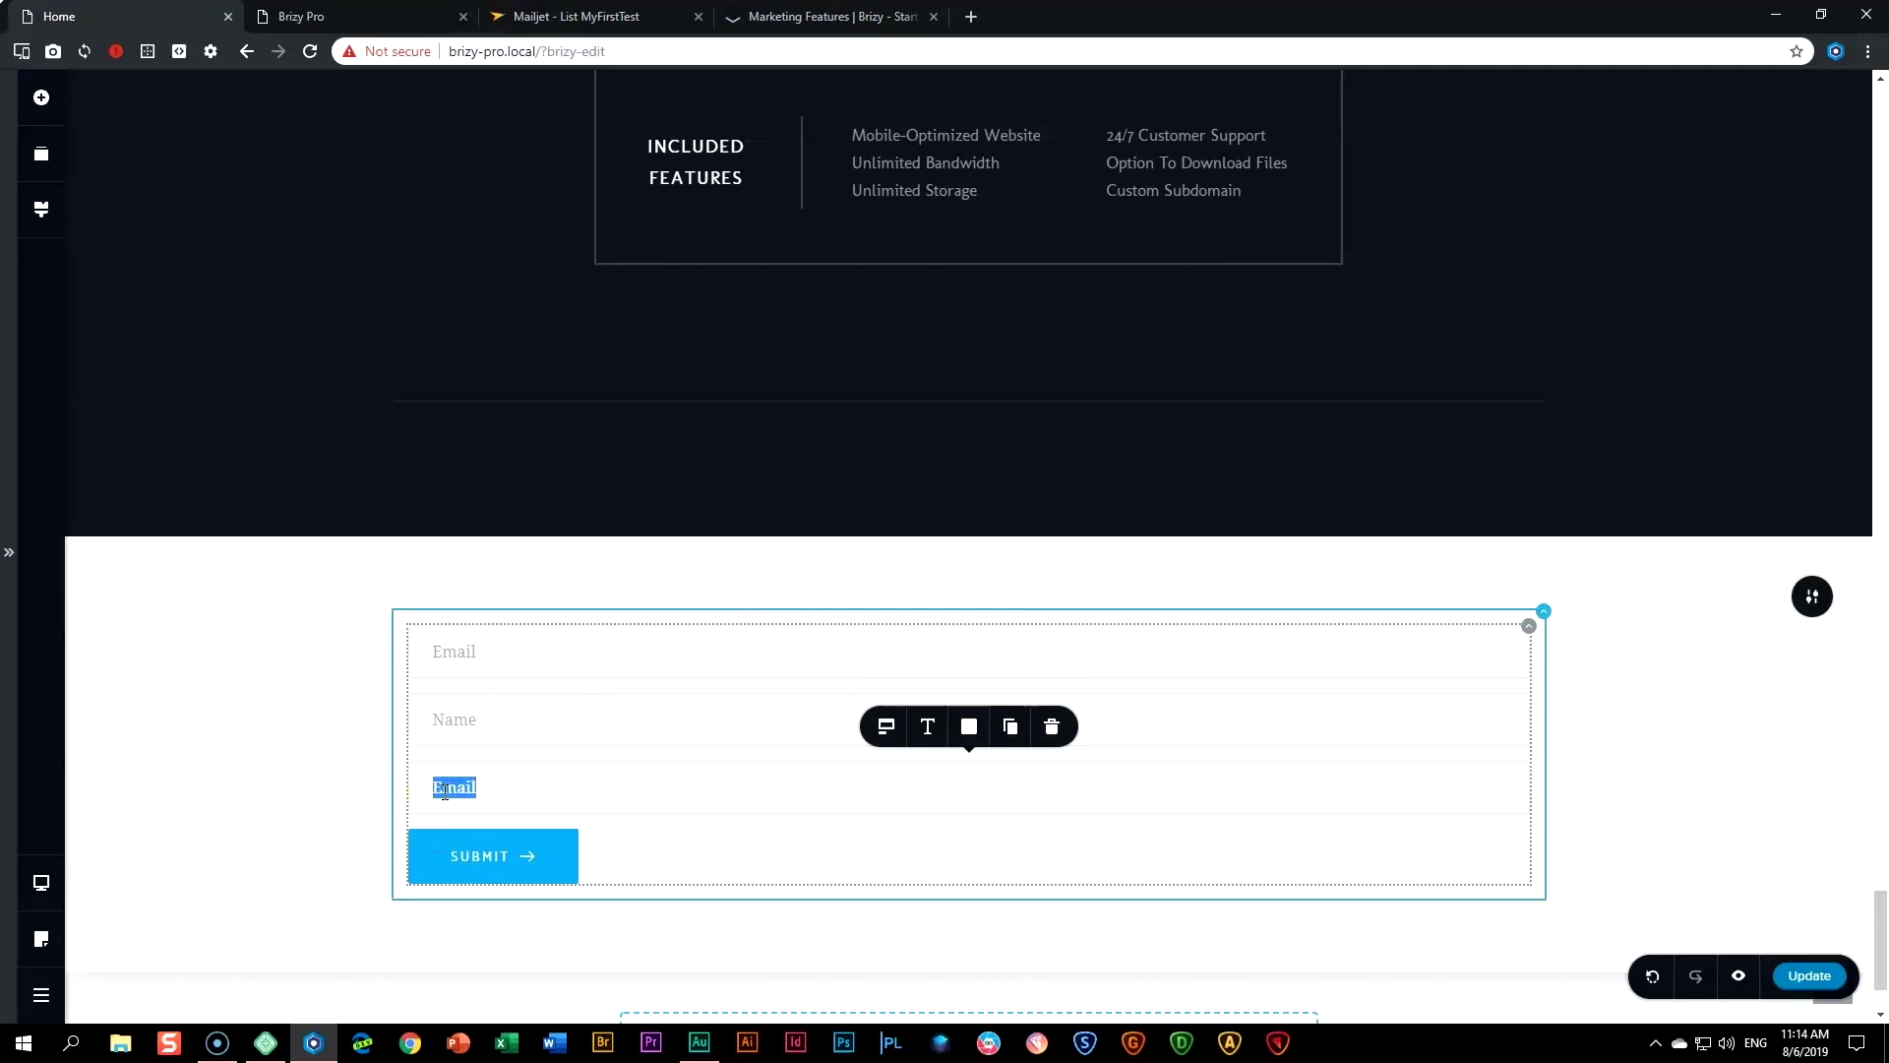
{"action": "type", "text": "Last Name"}
{"action": "left_click", "coordinate": [885, 726]}
{"action": "left_click", "coordinate": [988, 529]}
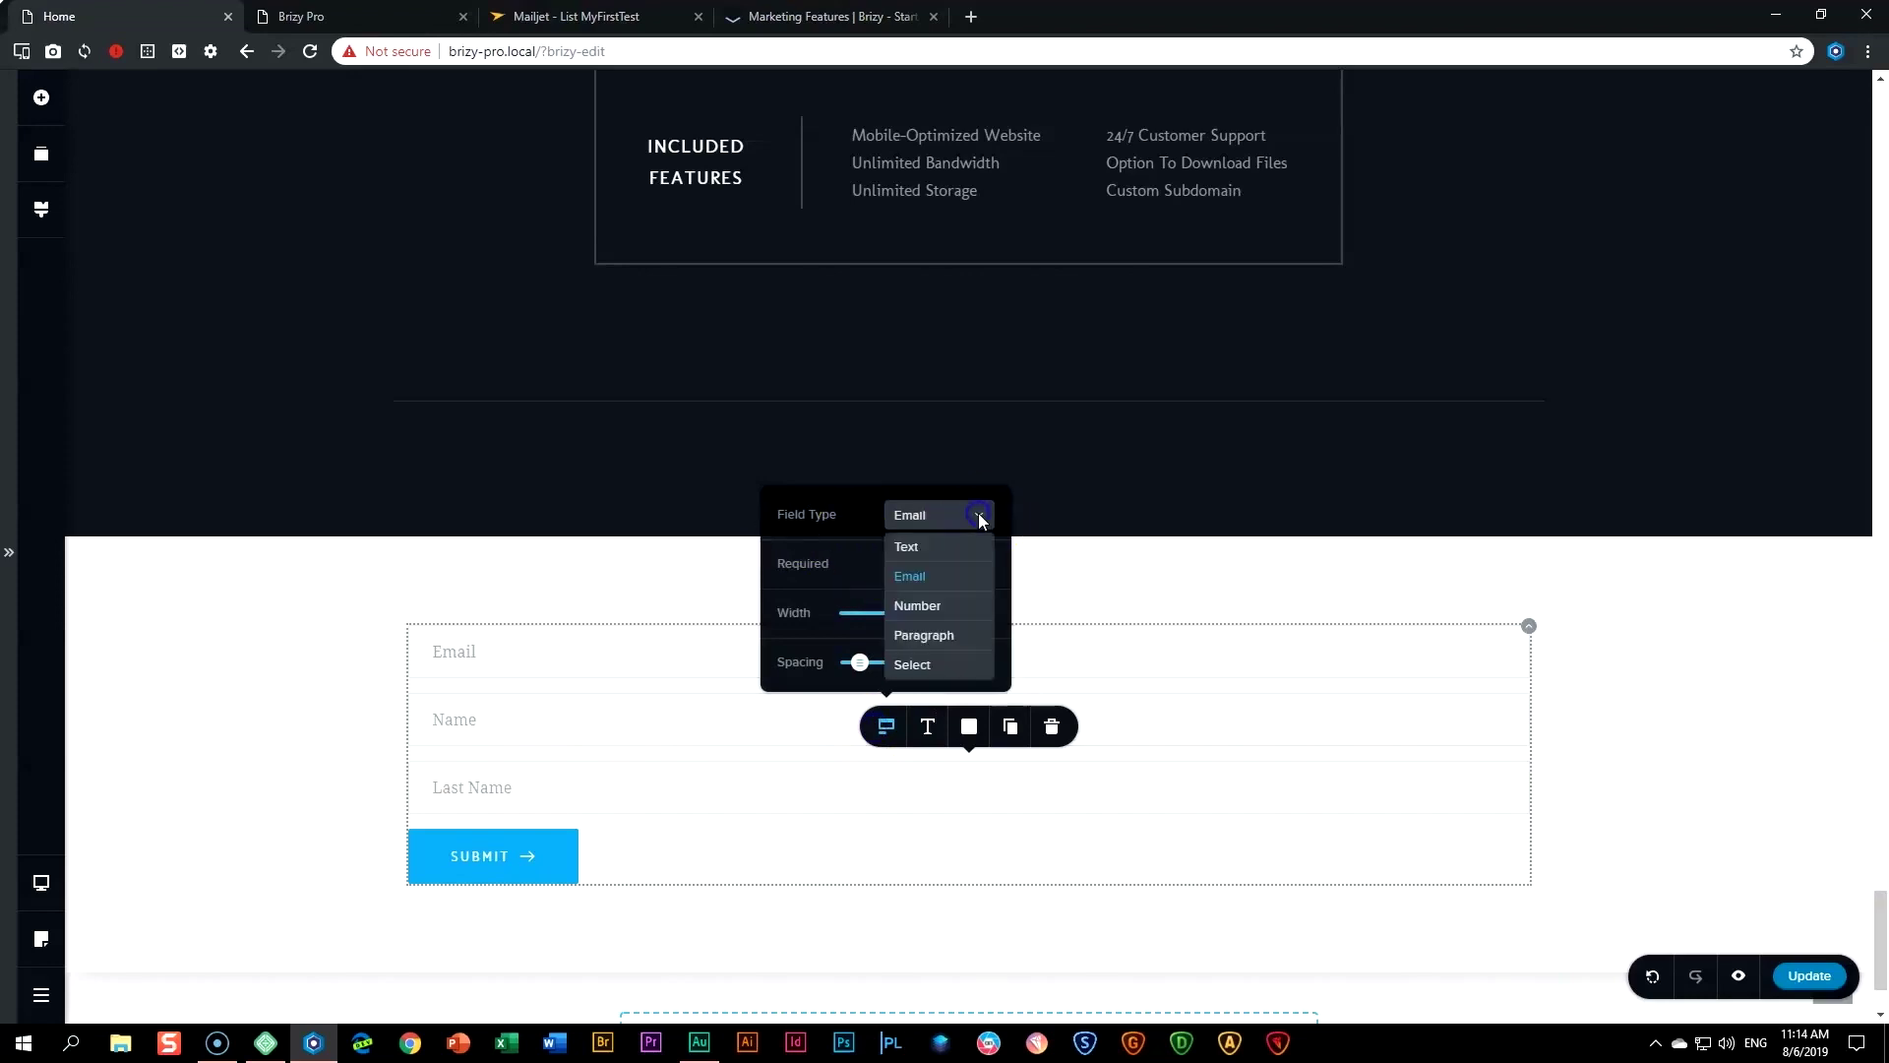
{"action": "left_click", "coordinate": [910, 543]}
- Set the Name field's width to 50%
{"action": "left_click", "coordinate": [605, 733]}
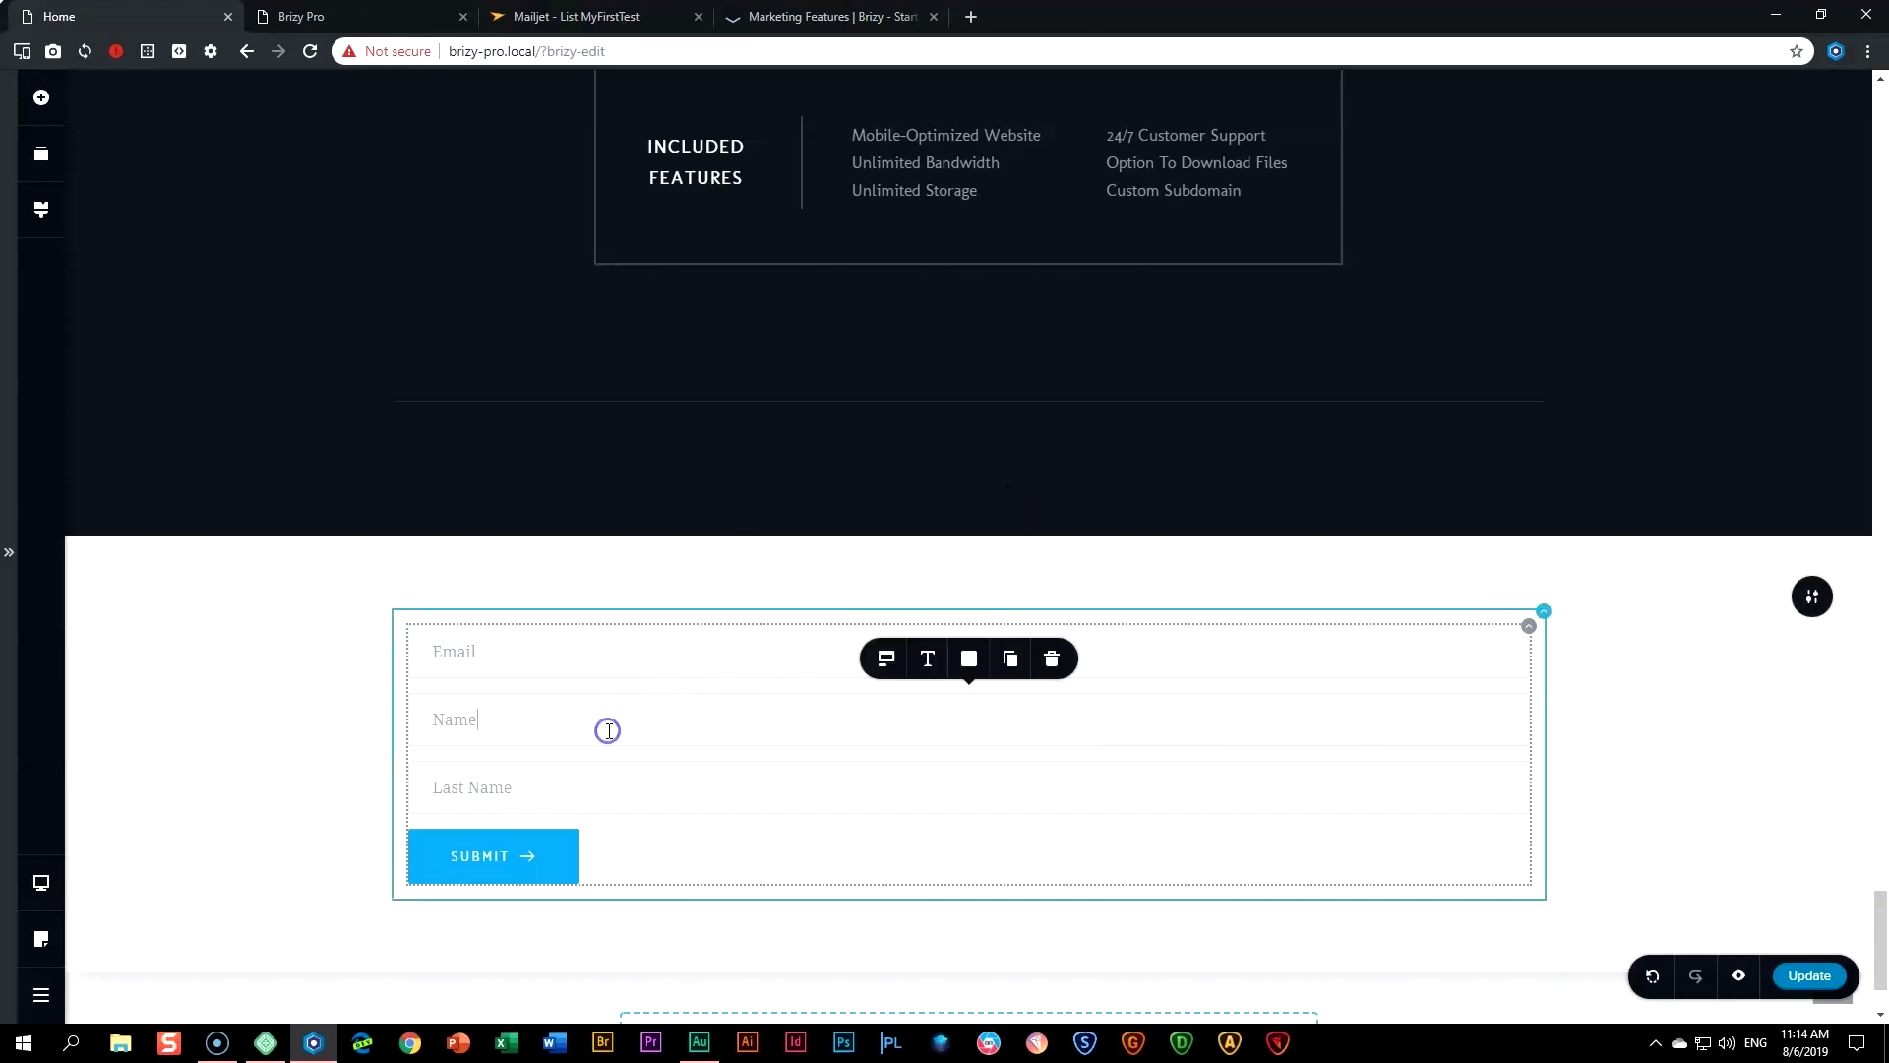
{"action": "left_click", "coordinate": [885, 658]}
{"action": "double_click", "coordinate": [956, 543]}
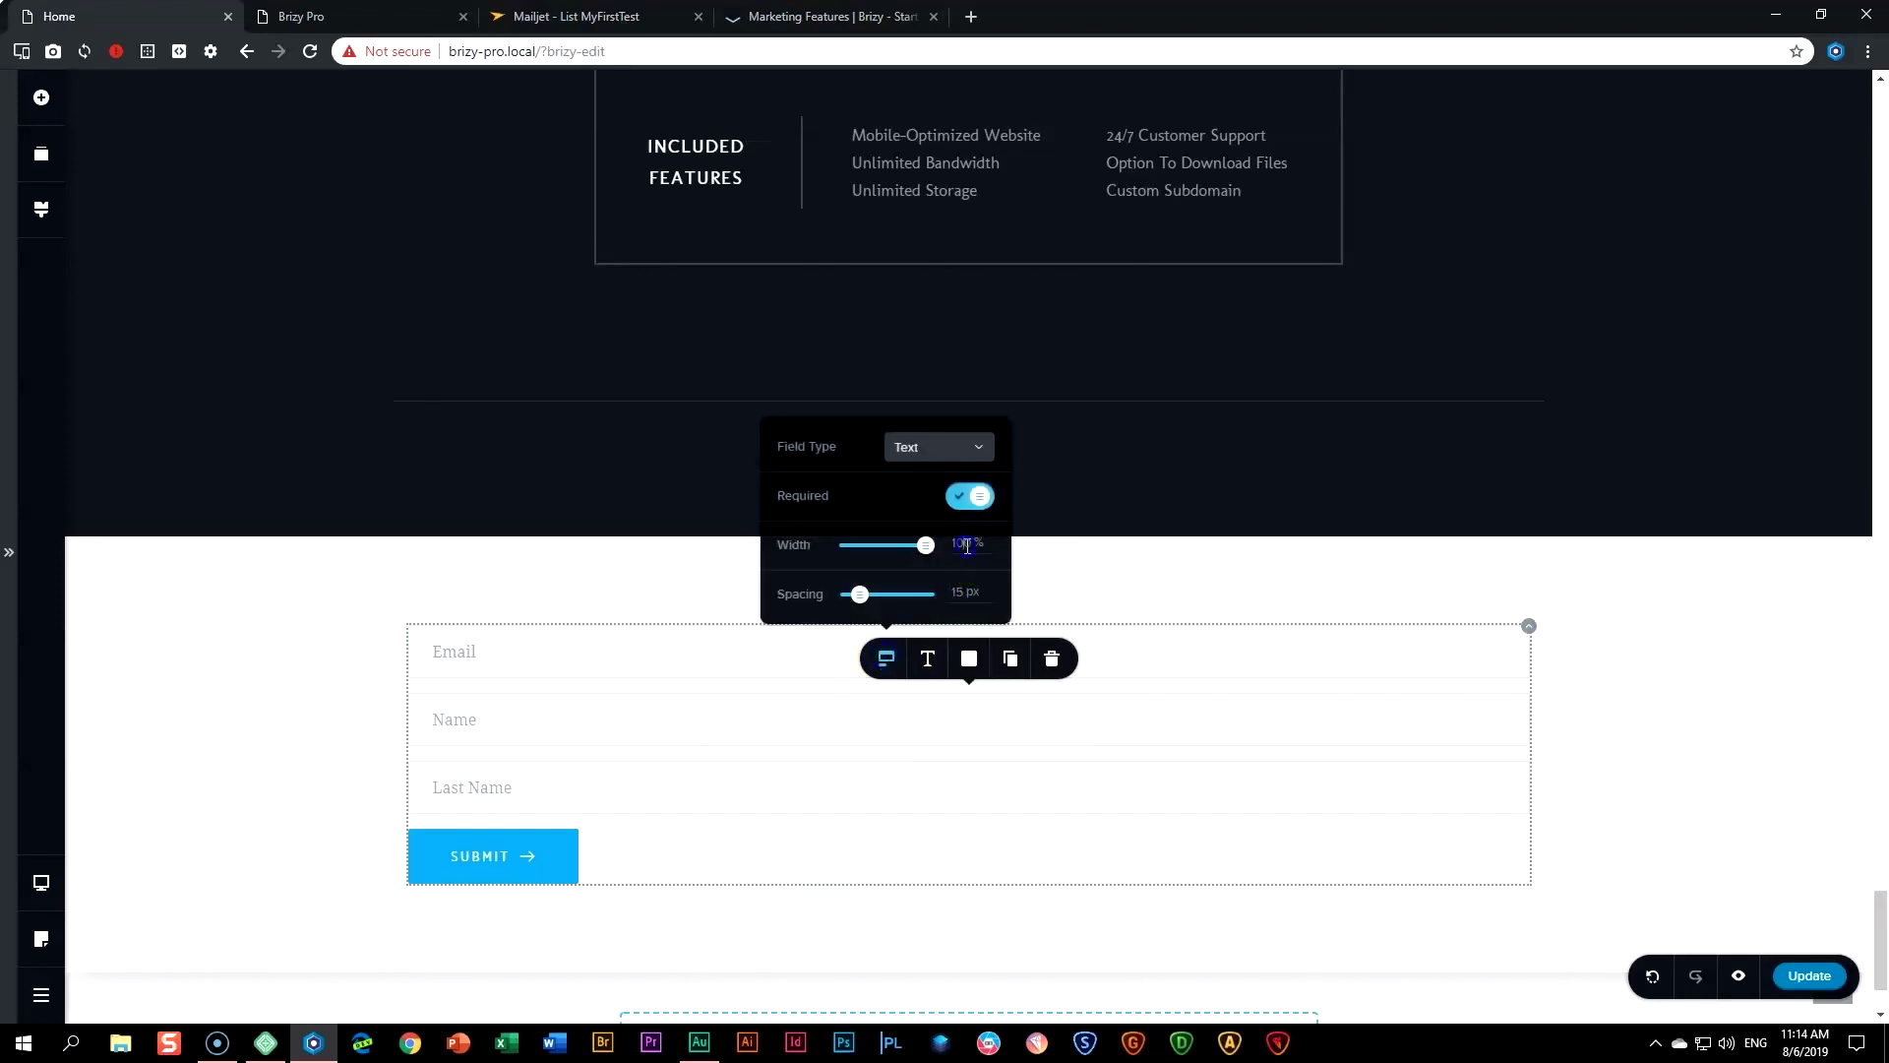
{"action": "type", "text": "50"}
{"action": "left_click", "coordinate": [962, 577]}
- Set the Last Name field's width to 50%
{"action": "left_click", "coordinate": [755, 787]}
{"action": "left_click", "coordinate": [885, 726]}
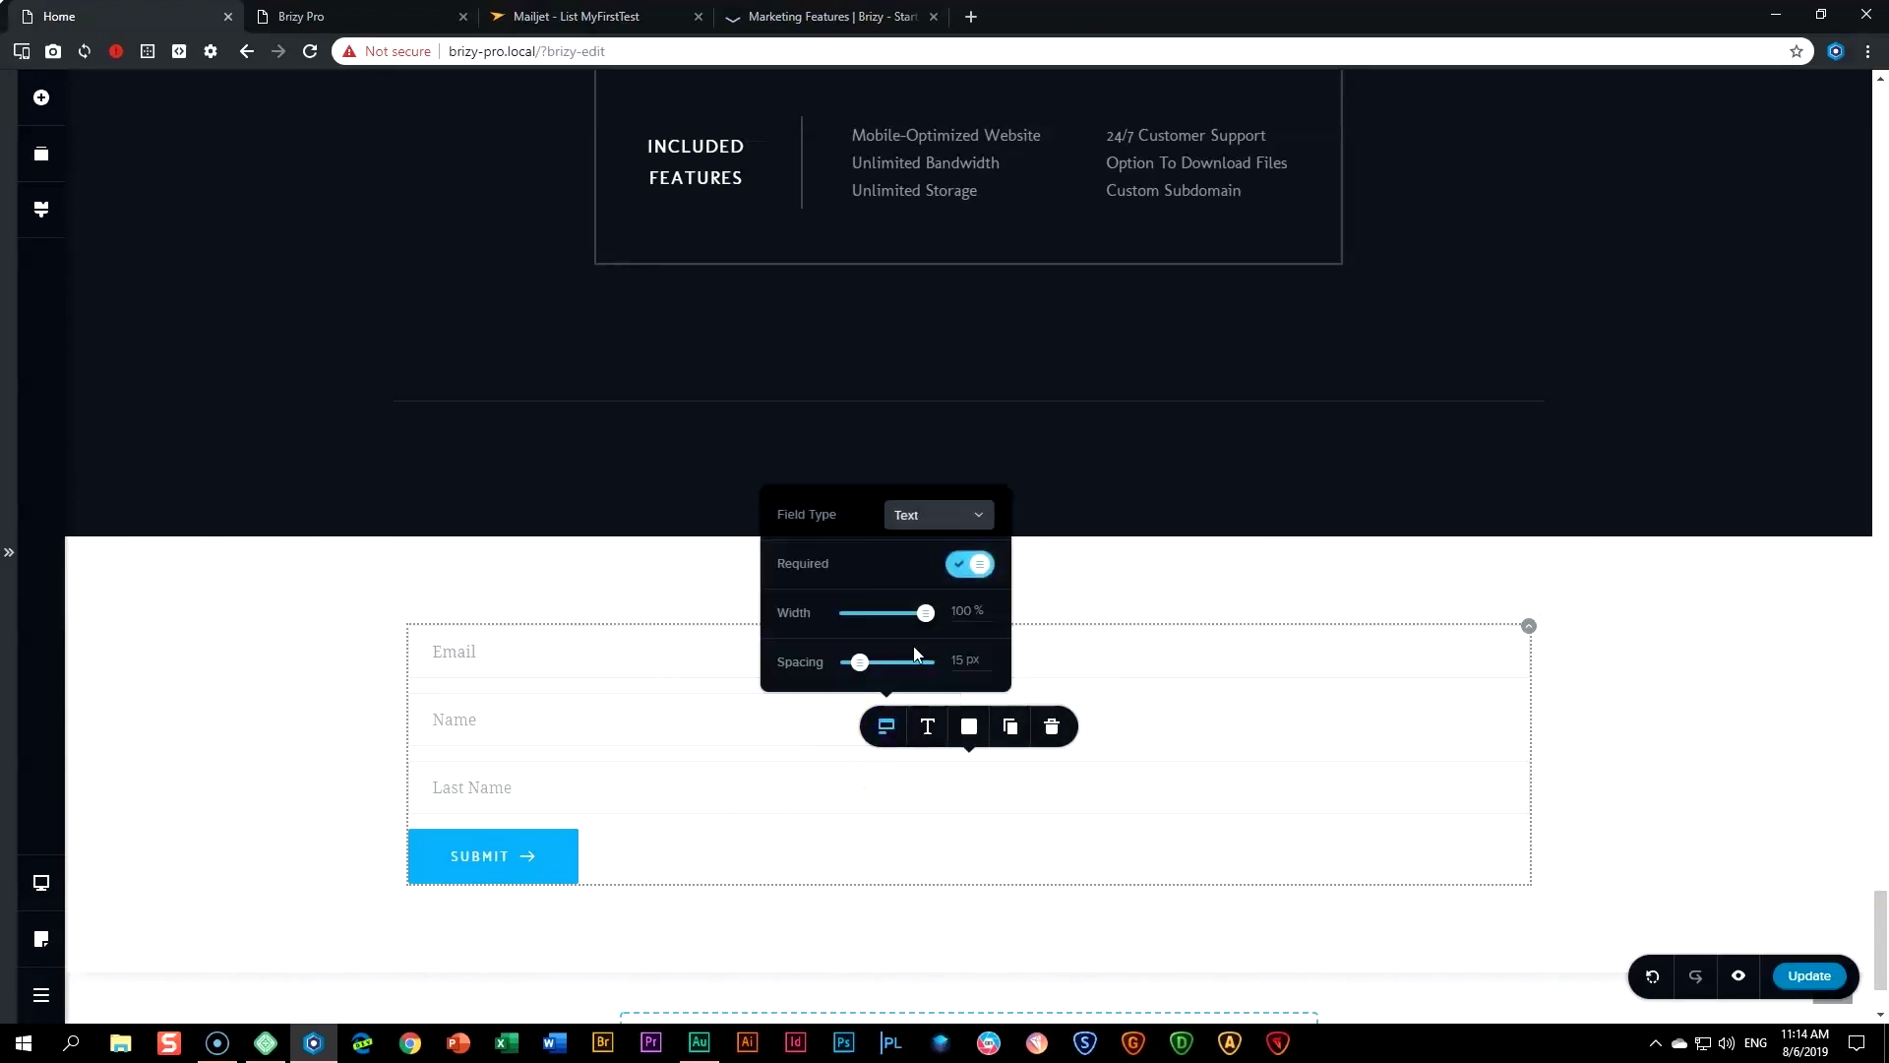
{"action": "double_click", "coordinate": [962, 608]}
{"action": "type", "text": "50"}
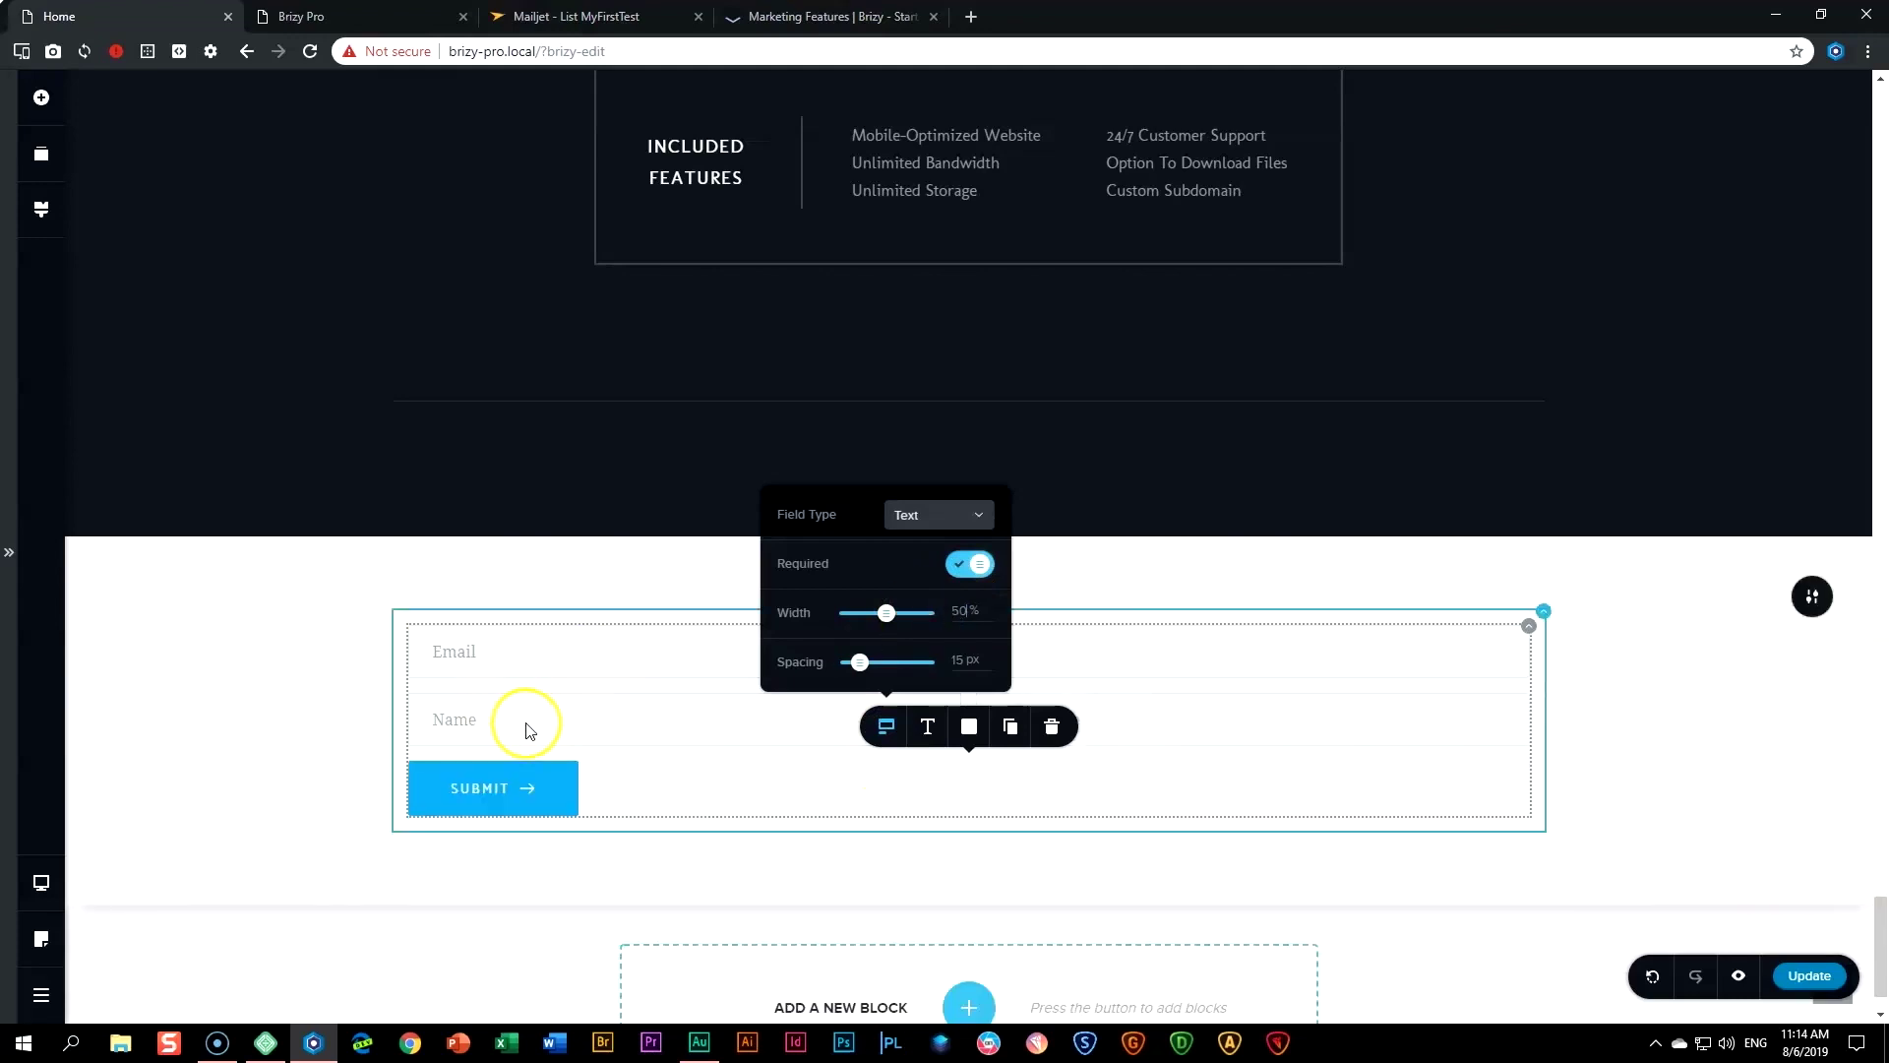
{"action": "left_click", "coordinate": [1193, 767]}
{"action": "left_click", "coordinate": [1636, 772]}
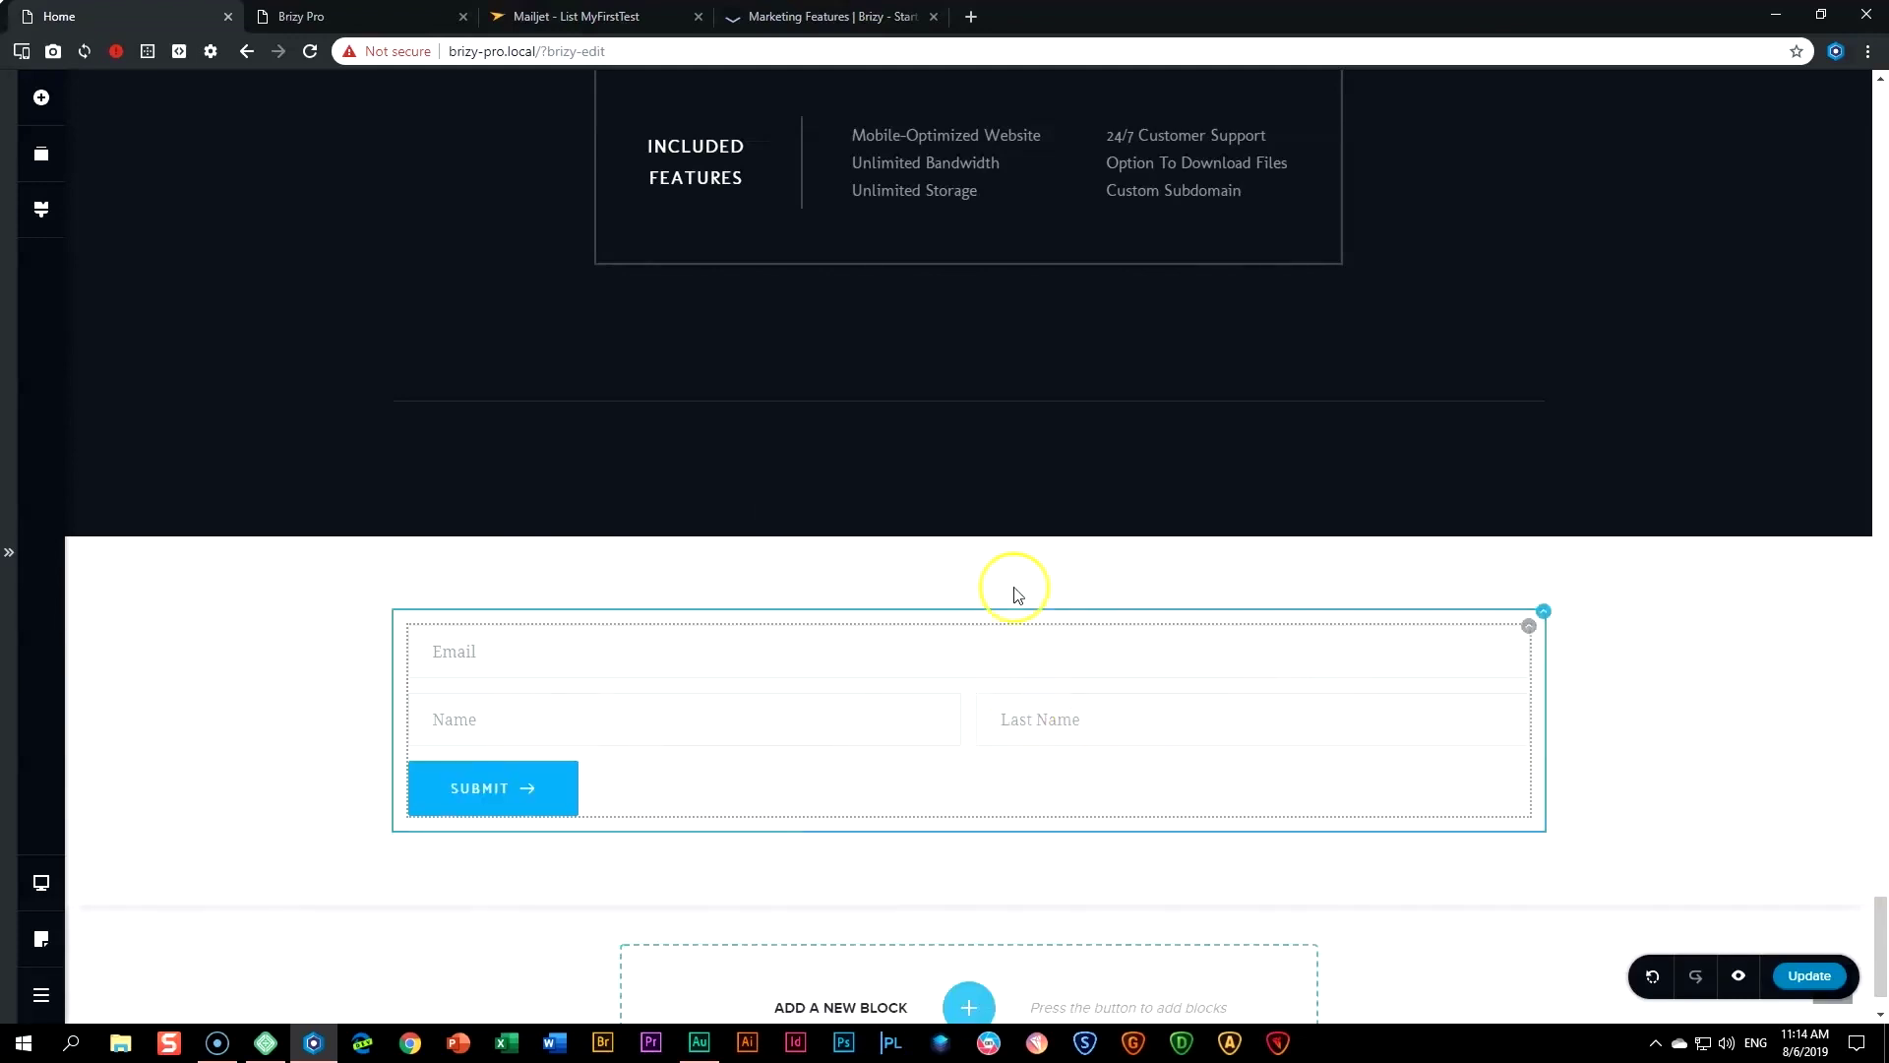
- Set the form fields' label color to the dark teal #1E5A6D at full opacity
{"action": "left_click", "coordinate": [771, 666]}
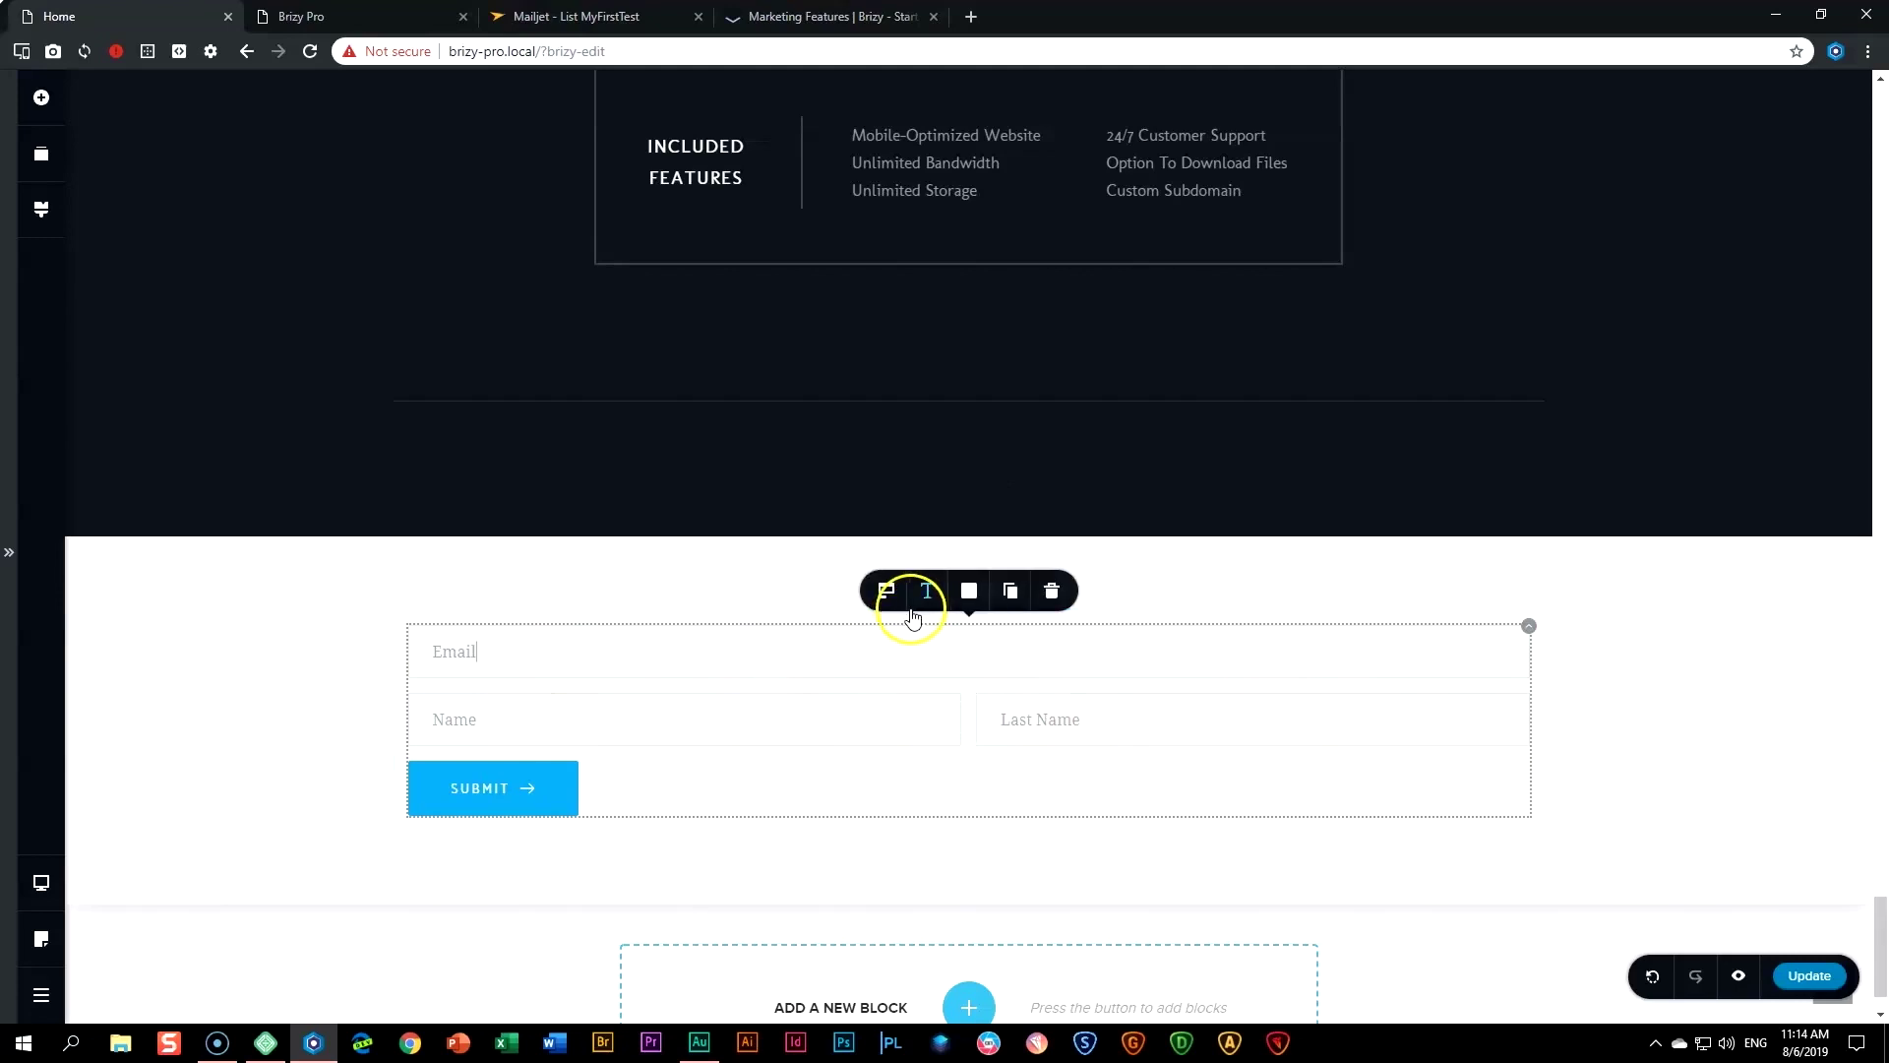
{"action": "left_click", "coordinate": [966, 600]}
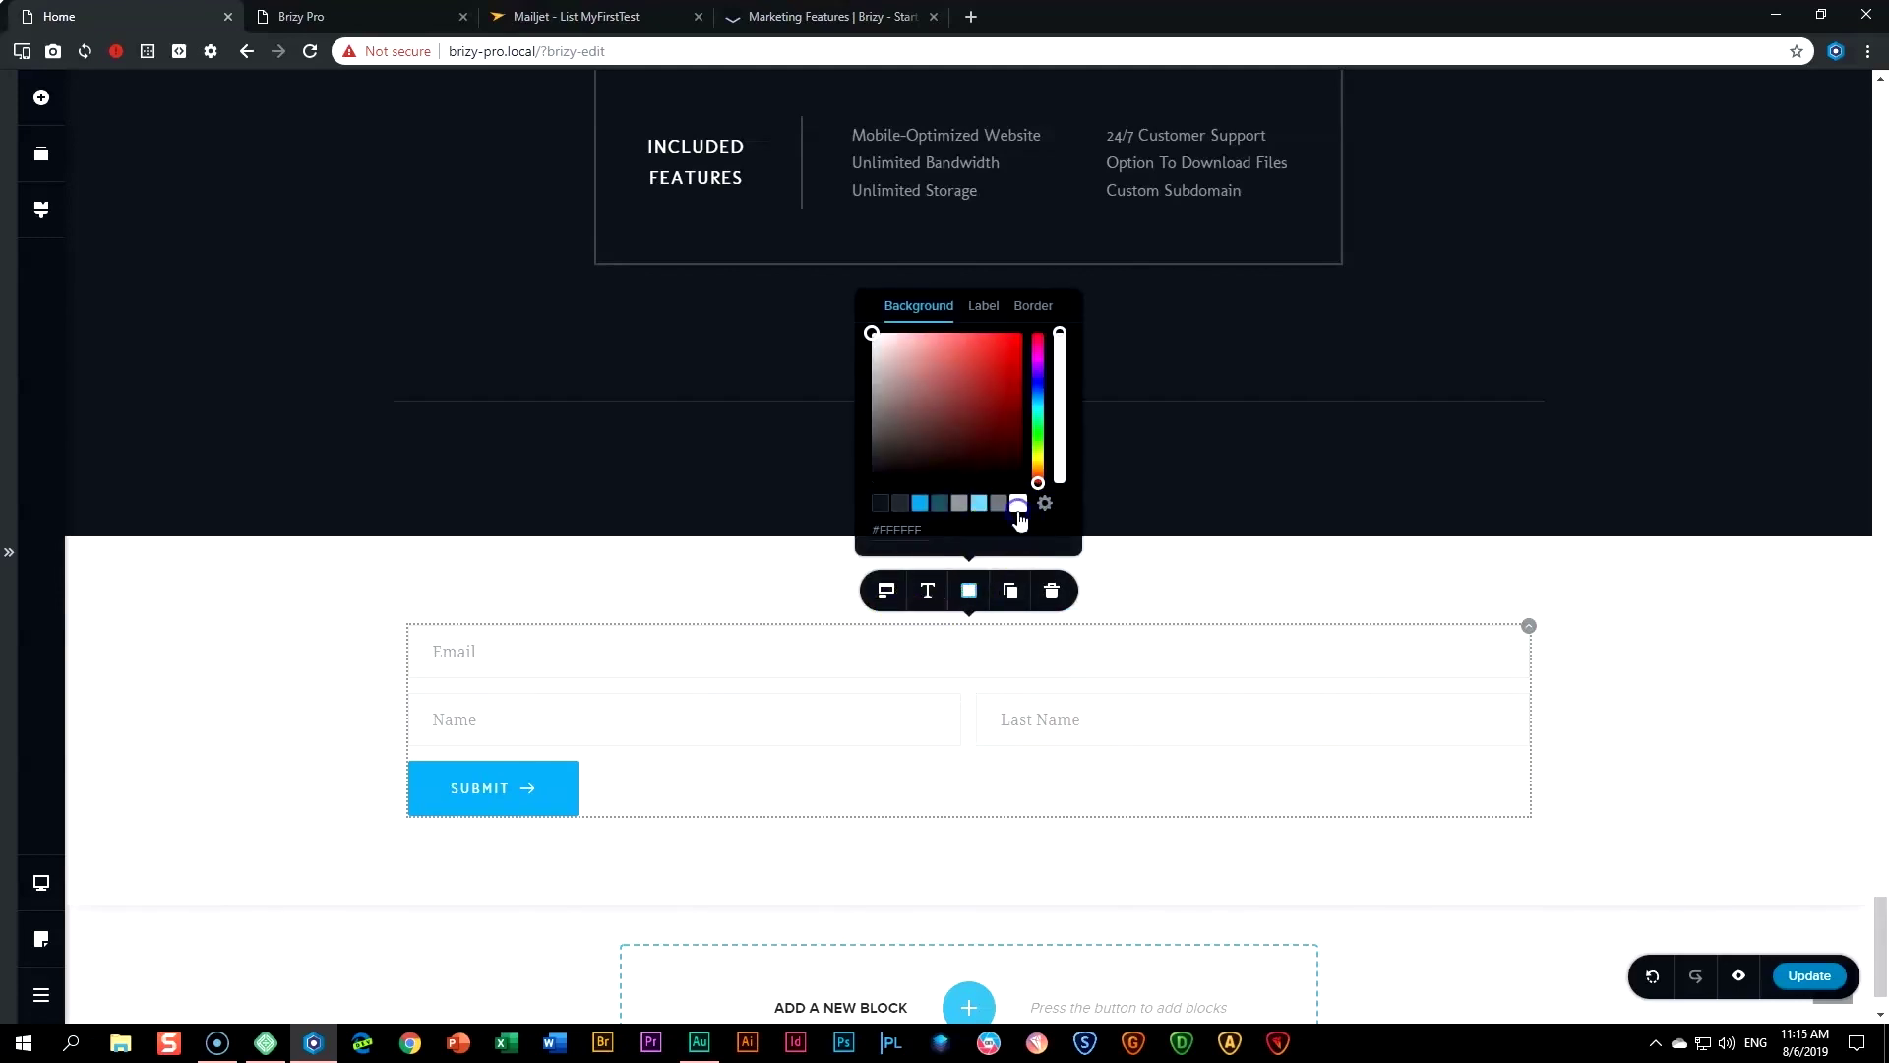
{"action": "left_click", "coordinate": [983, 305]}
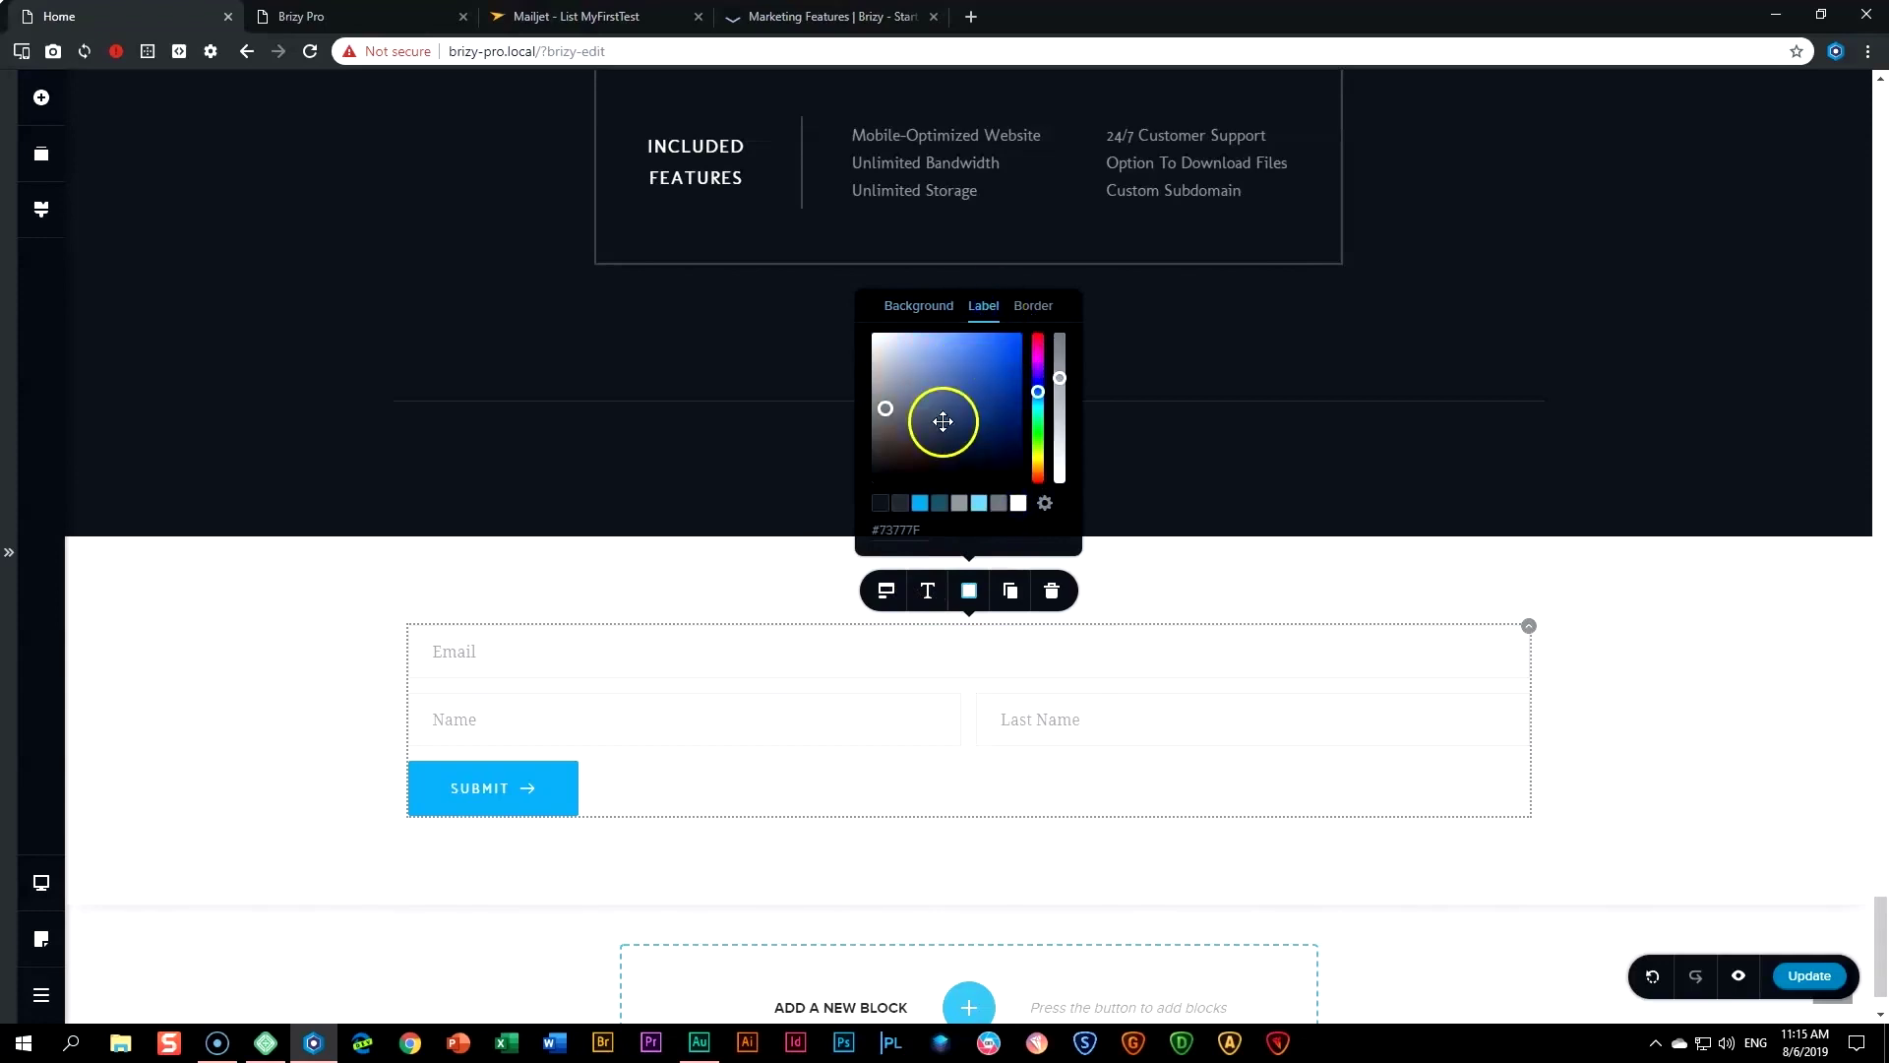
{"action": "left_click", "coordinate": [940, 502]}
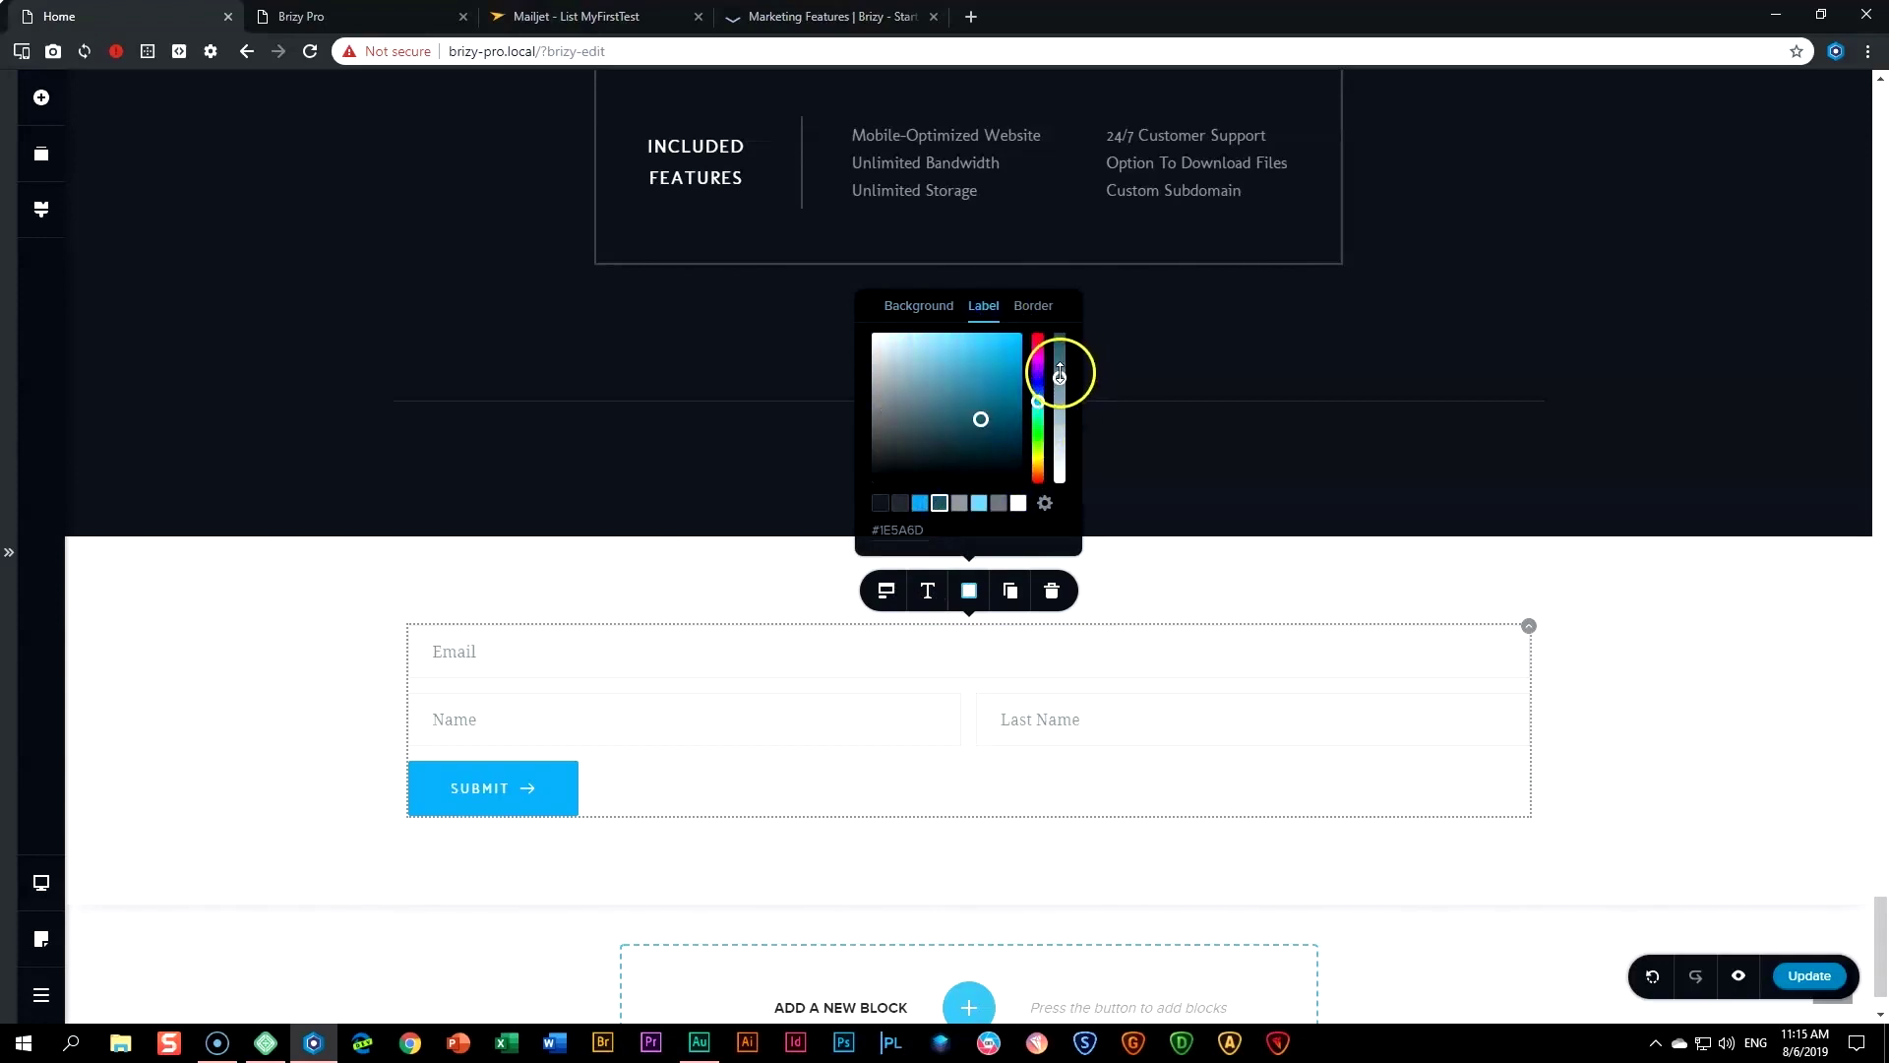
{"action": "left_click_drag", "start_coordinate": [1060, 378], "coordinate": [1062, 313]}
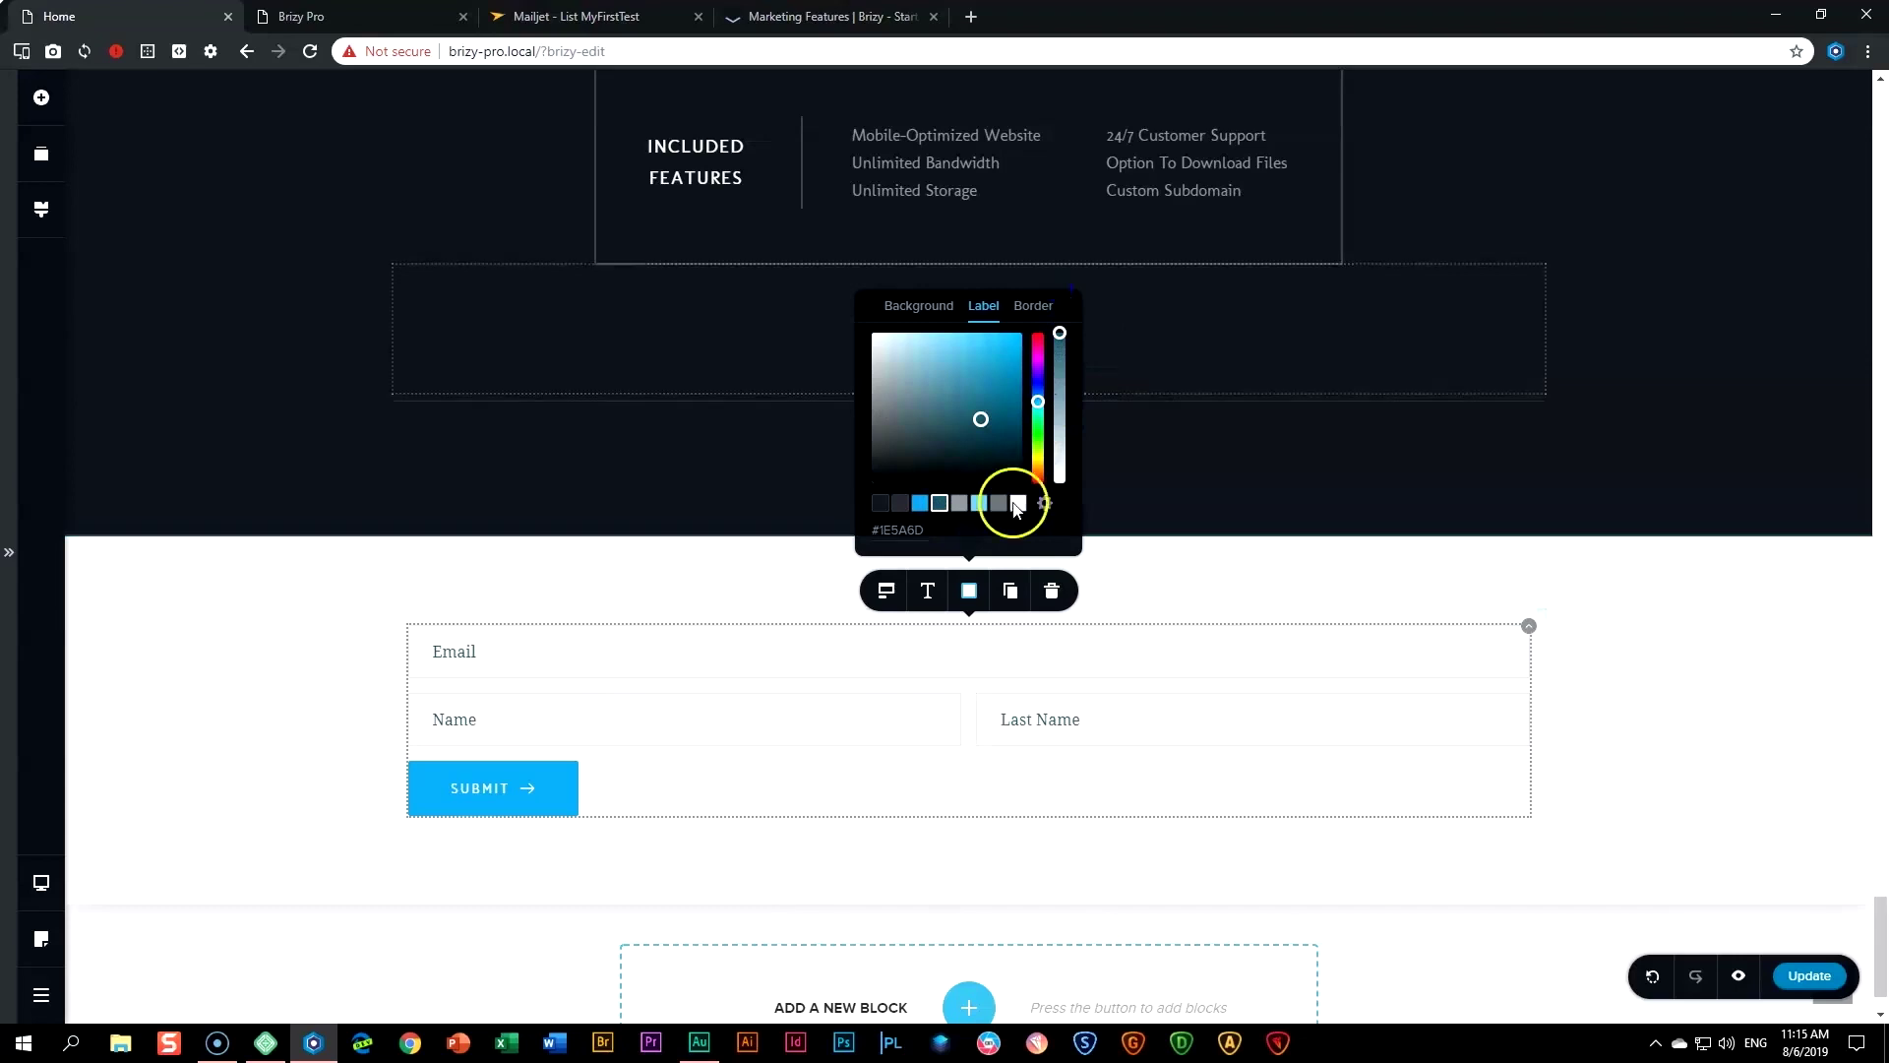
{"action": "left_click", "coordinate": [1610, 750]}
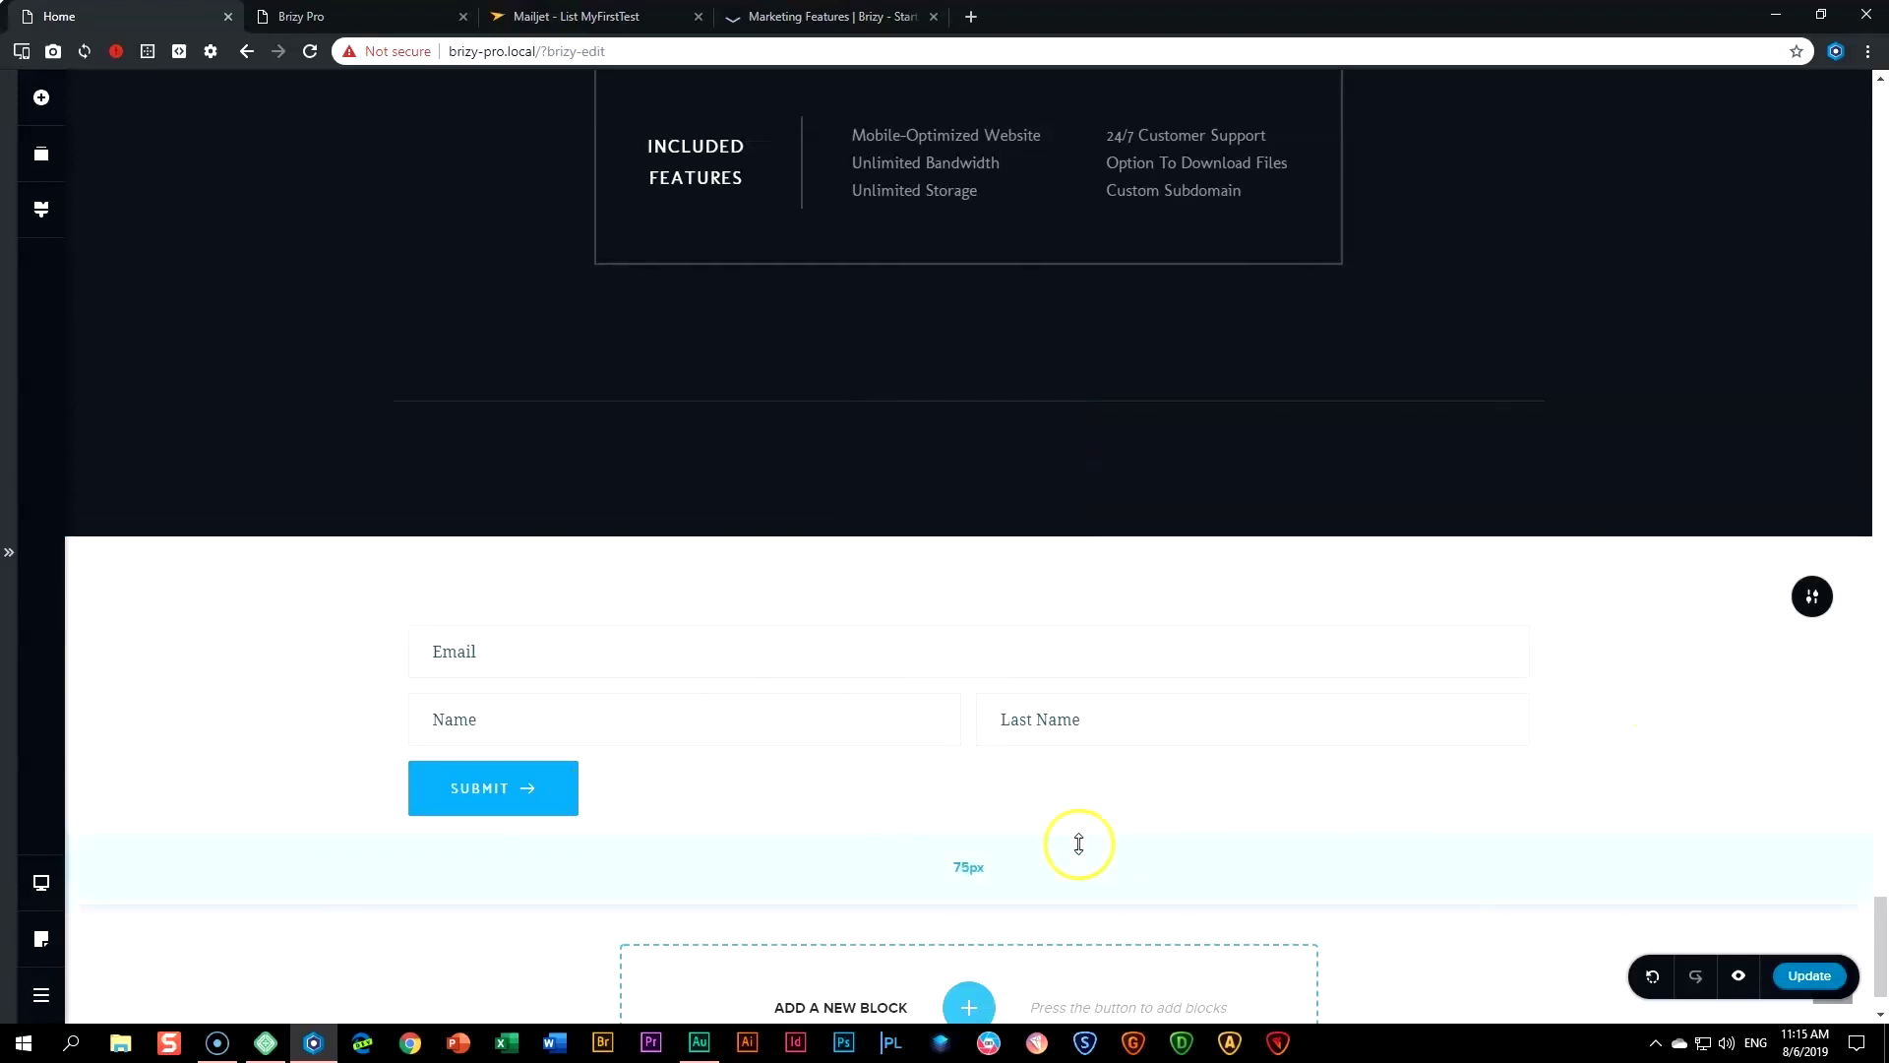
- Change the form fields' font to Roboto
{"action": "left_click", "coordinate": [885, 671]}
{"action": "left_click", "coordinate": [927, 590]}
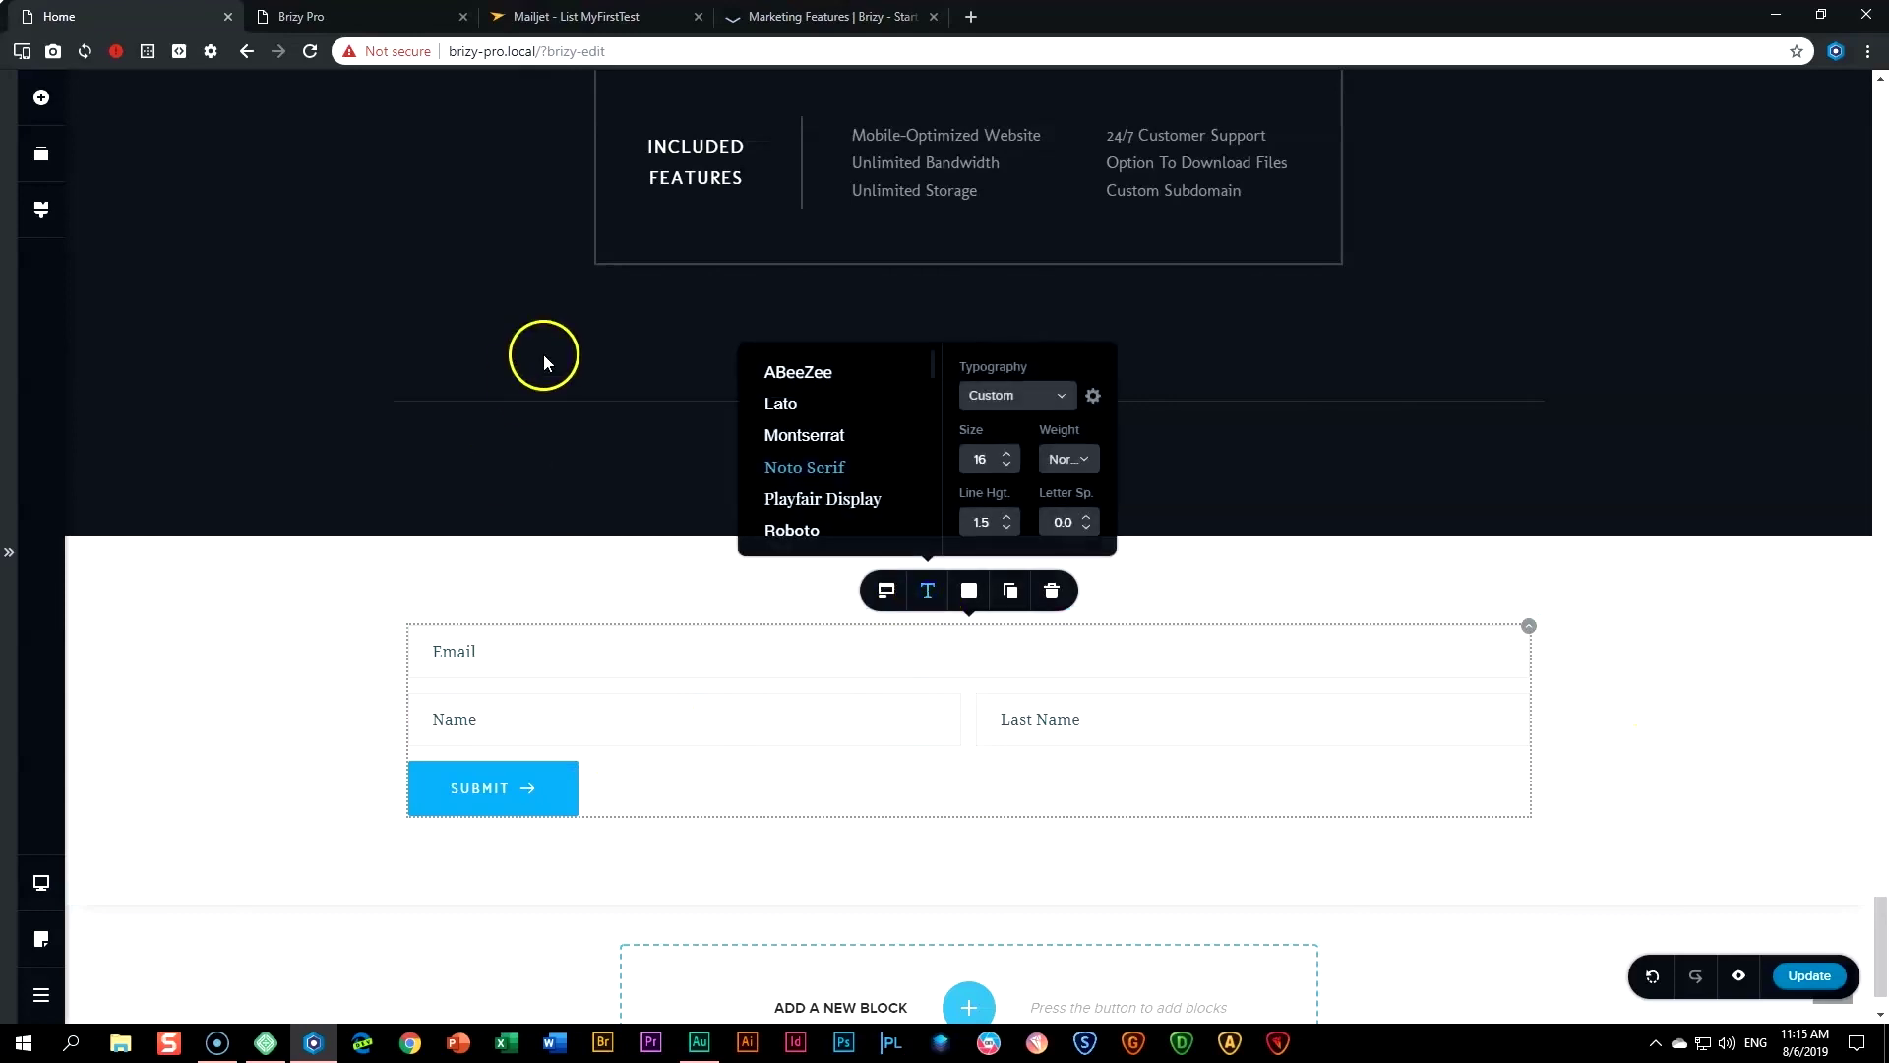
{"action": "left_click", "coordinate": [801, 530]}
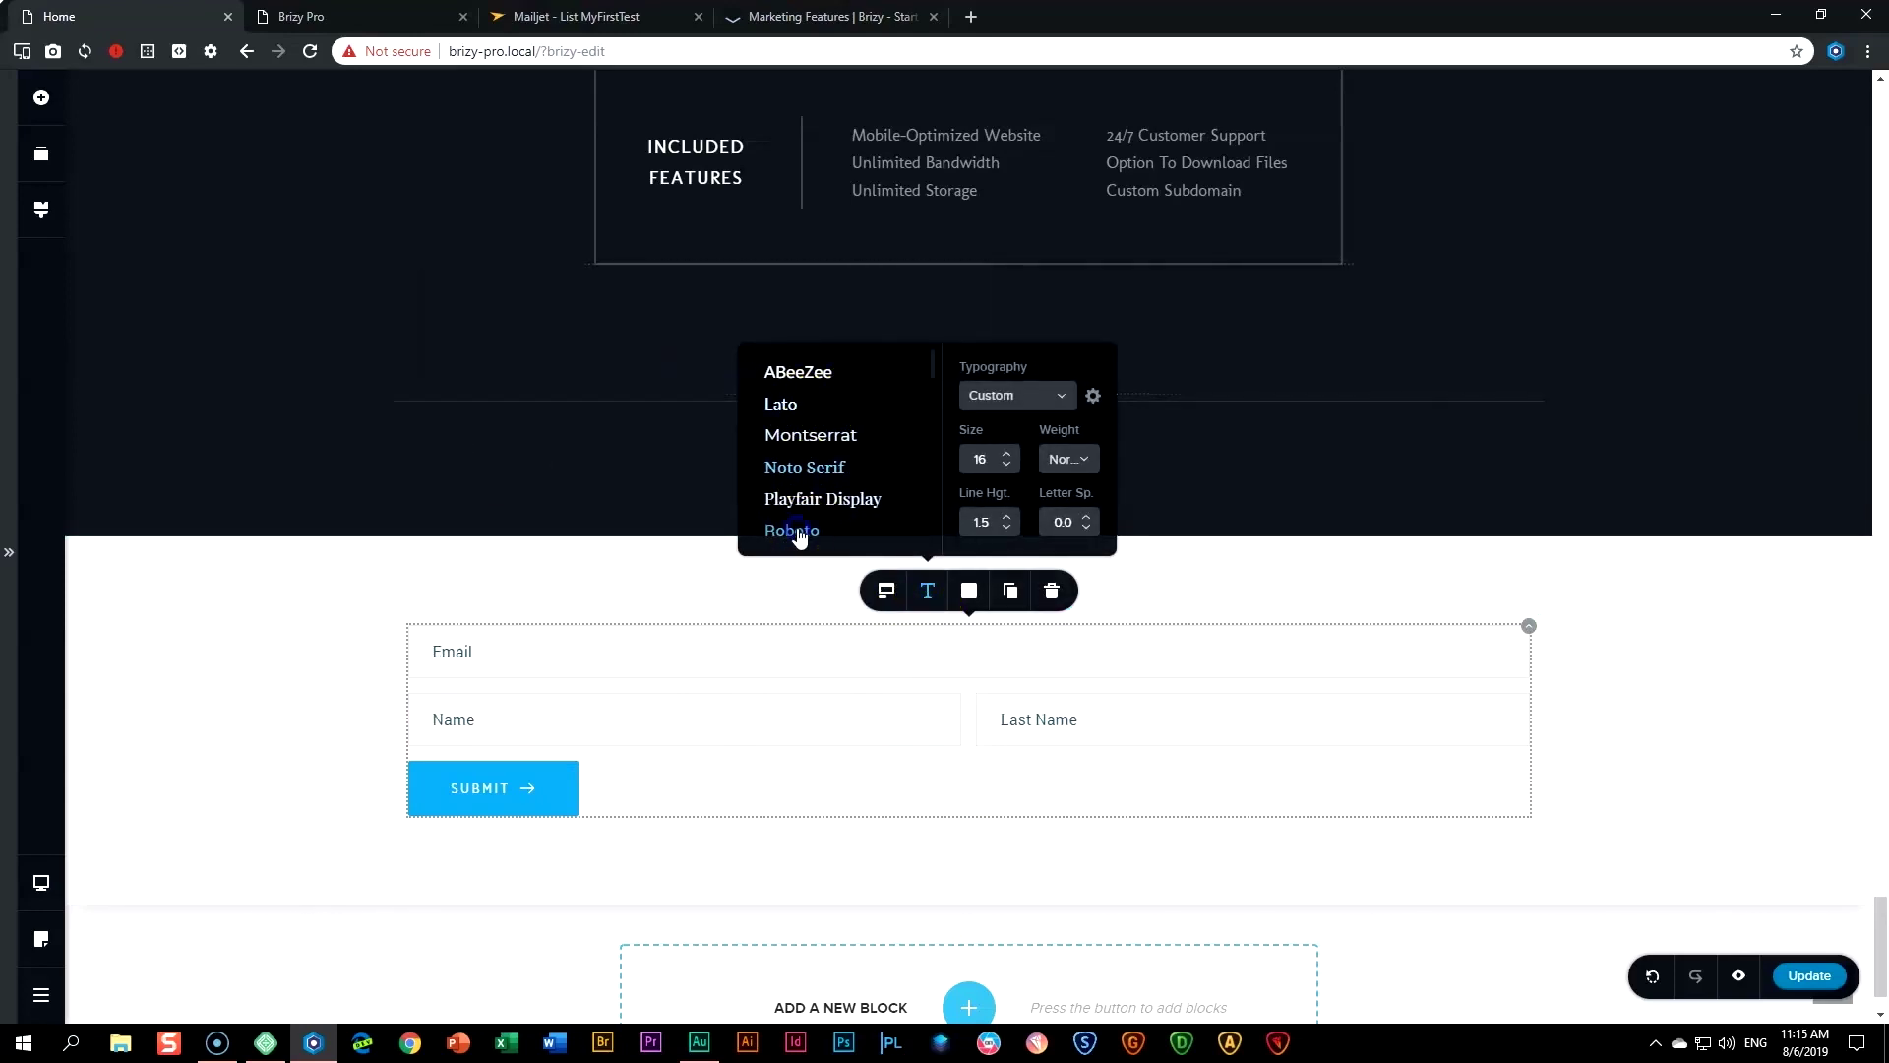
{"action": "left_click", "coordinate": [1750, 750]}
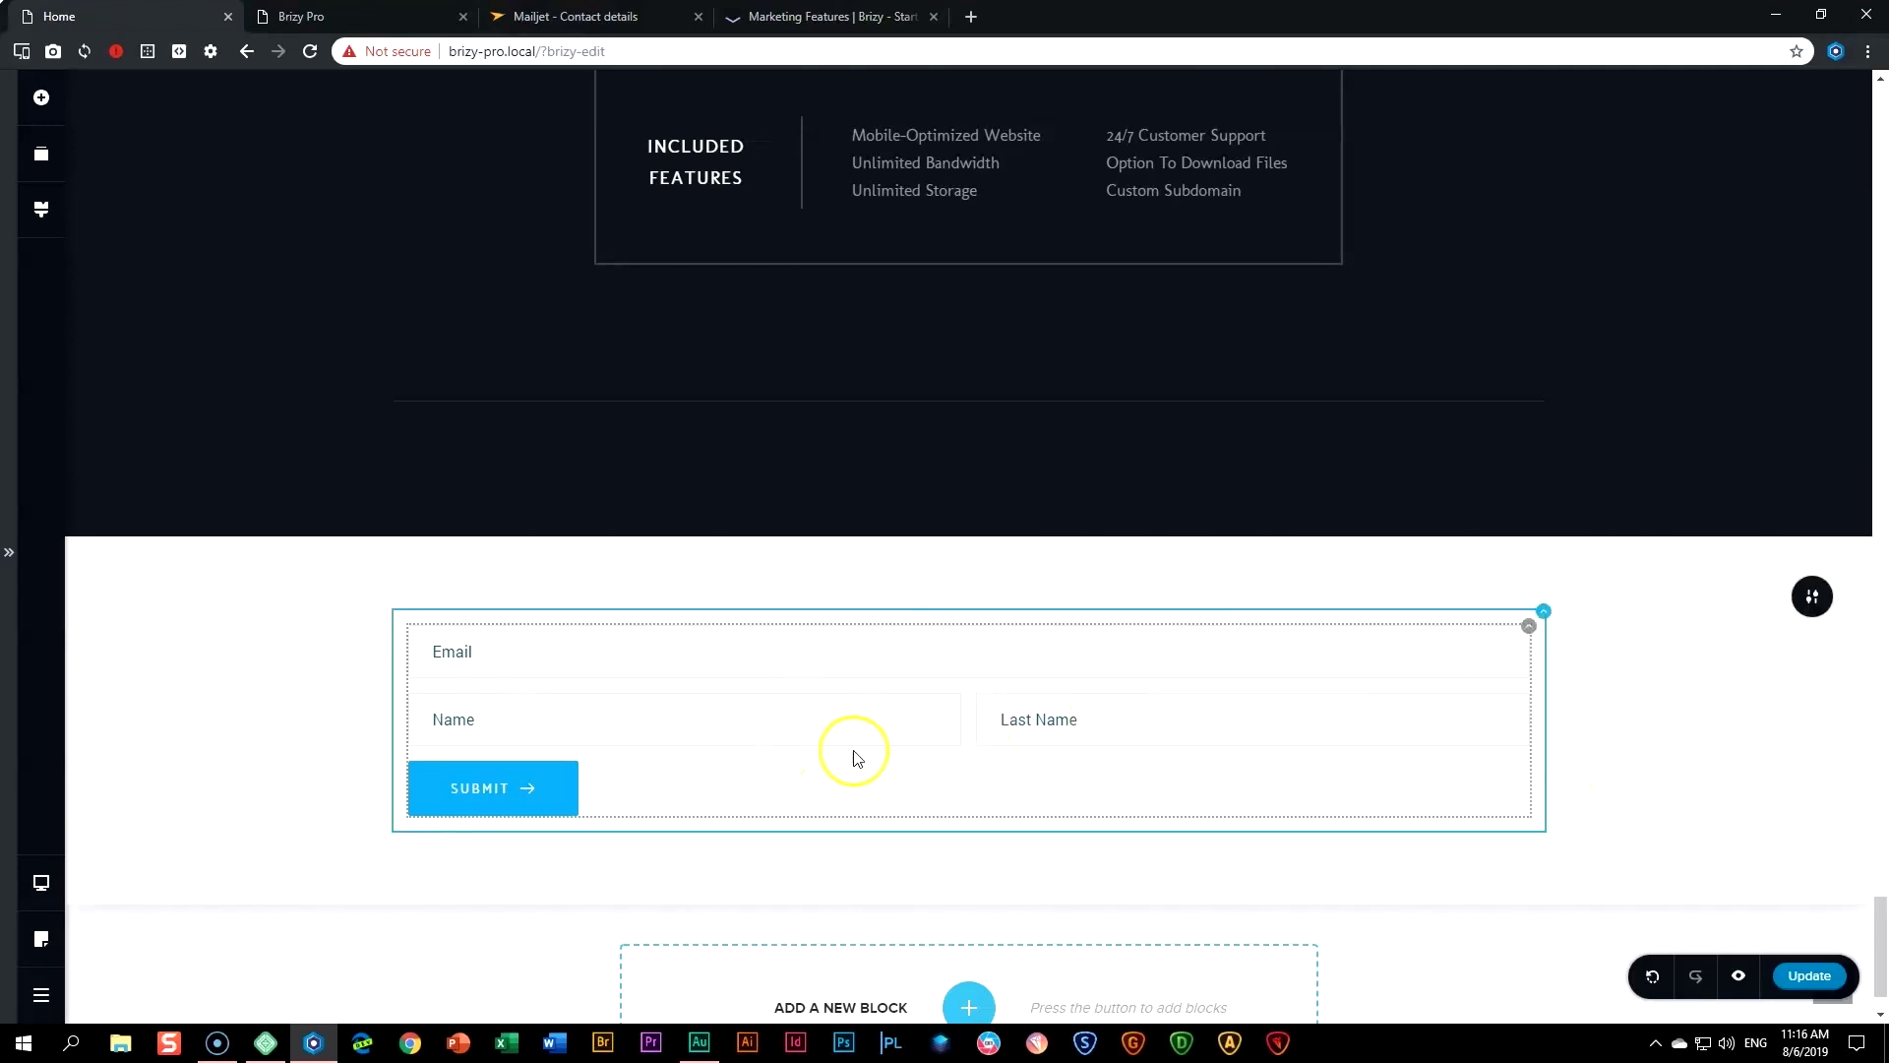
- Reopen the signup form's Mailjet integration and proceed with the connected account and selected list to the field mapping
{"action": "left_click", "coordinate": [536, 793]}
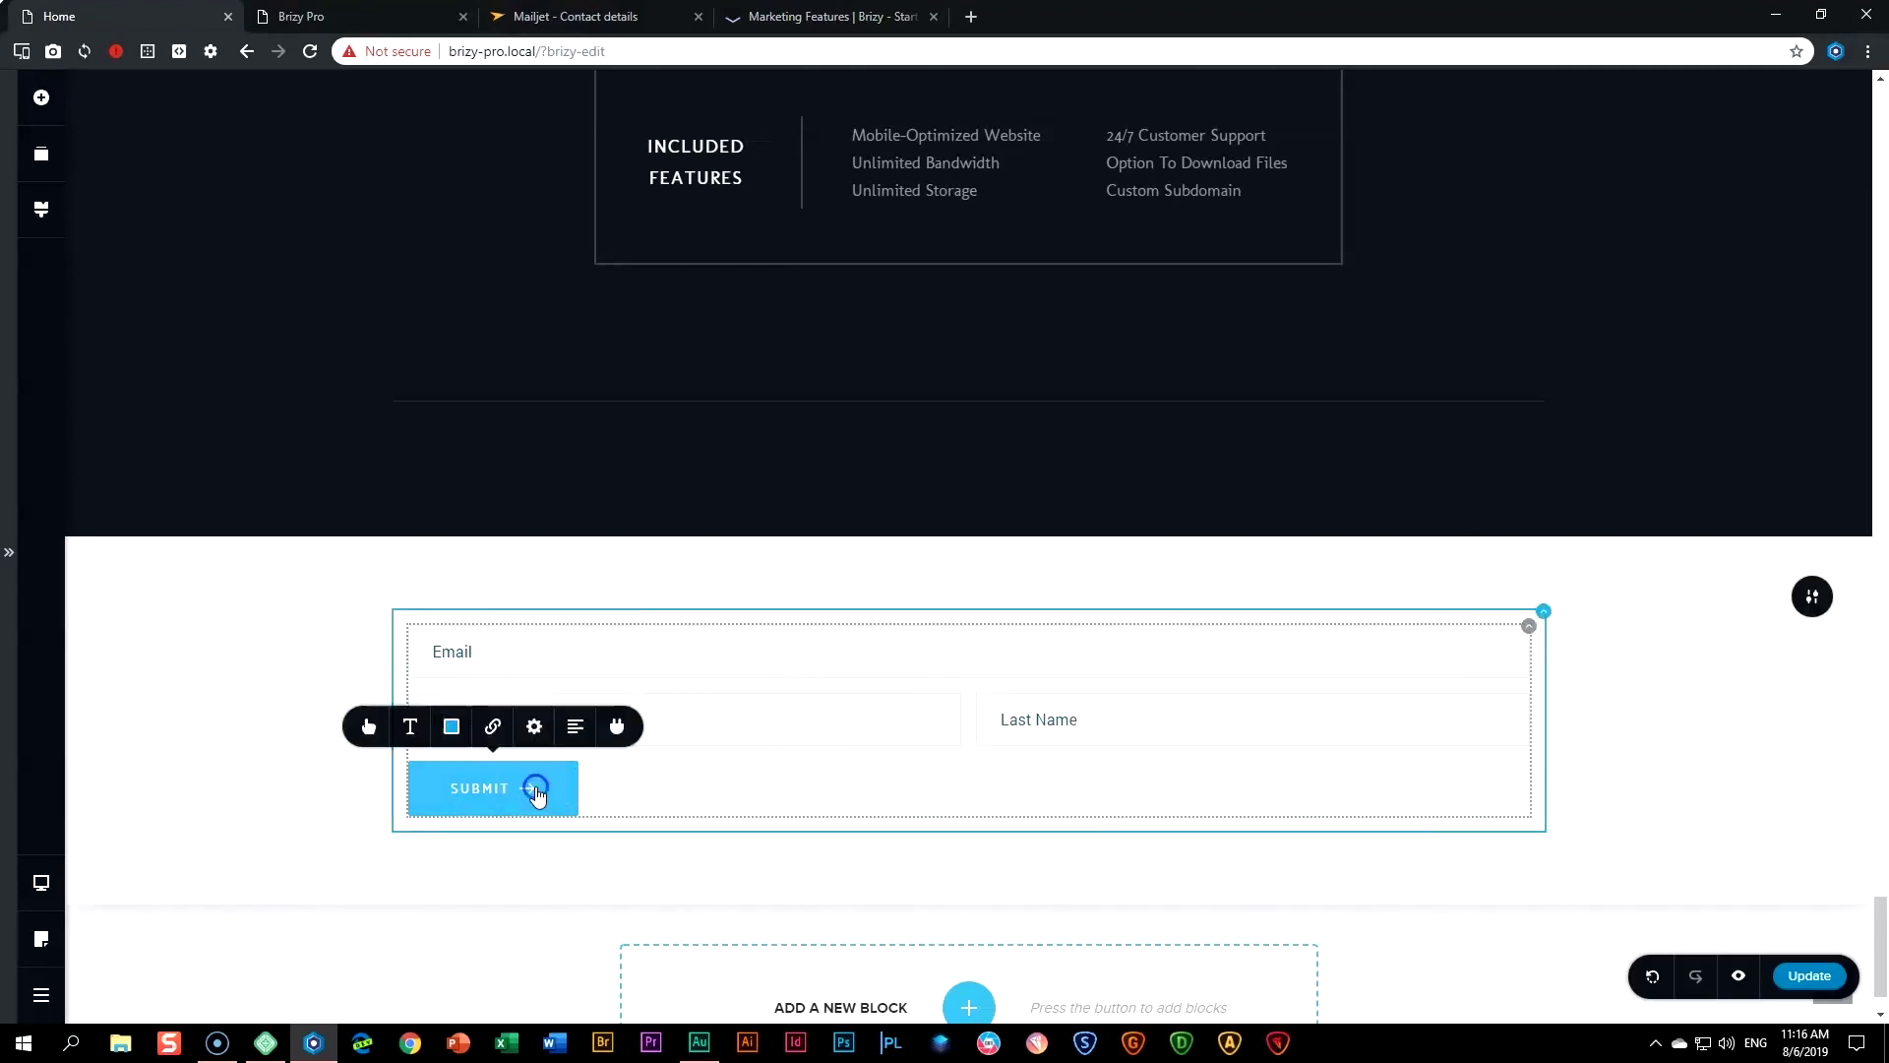
{"action": "left_click", "coordinate": [617, 726]}
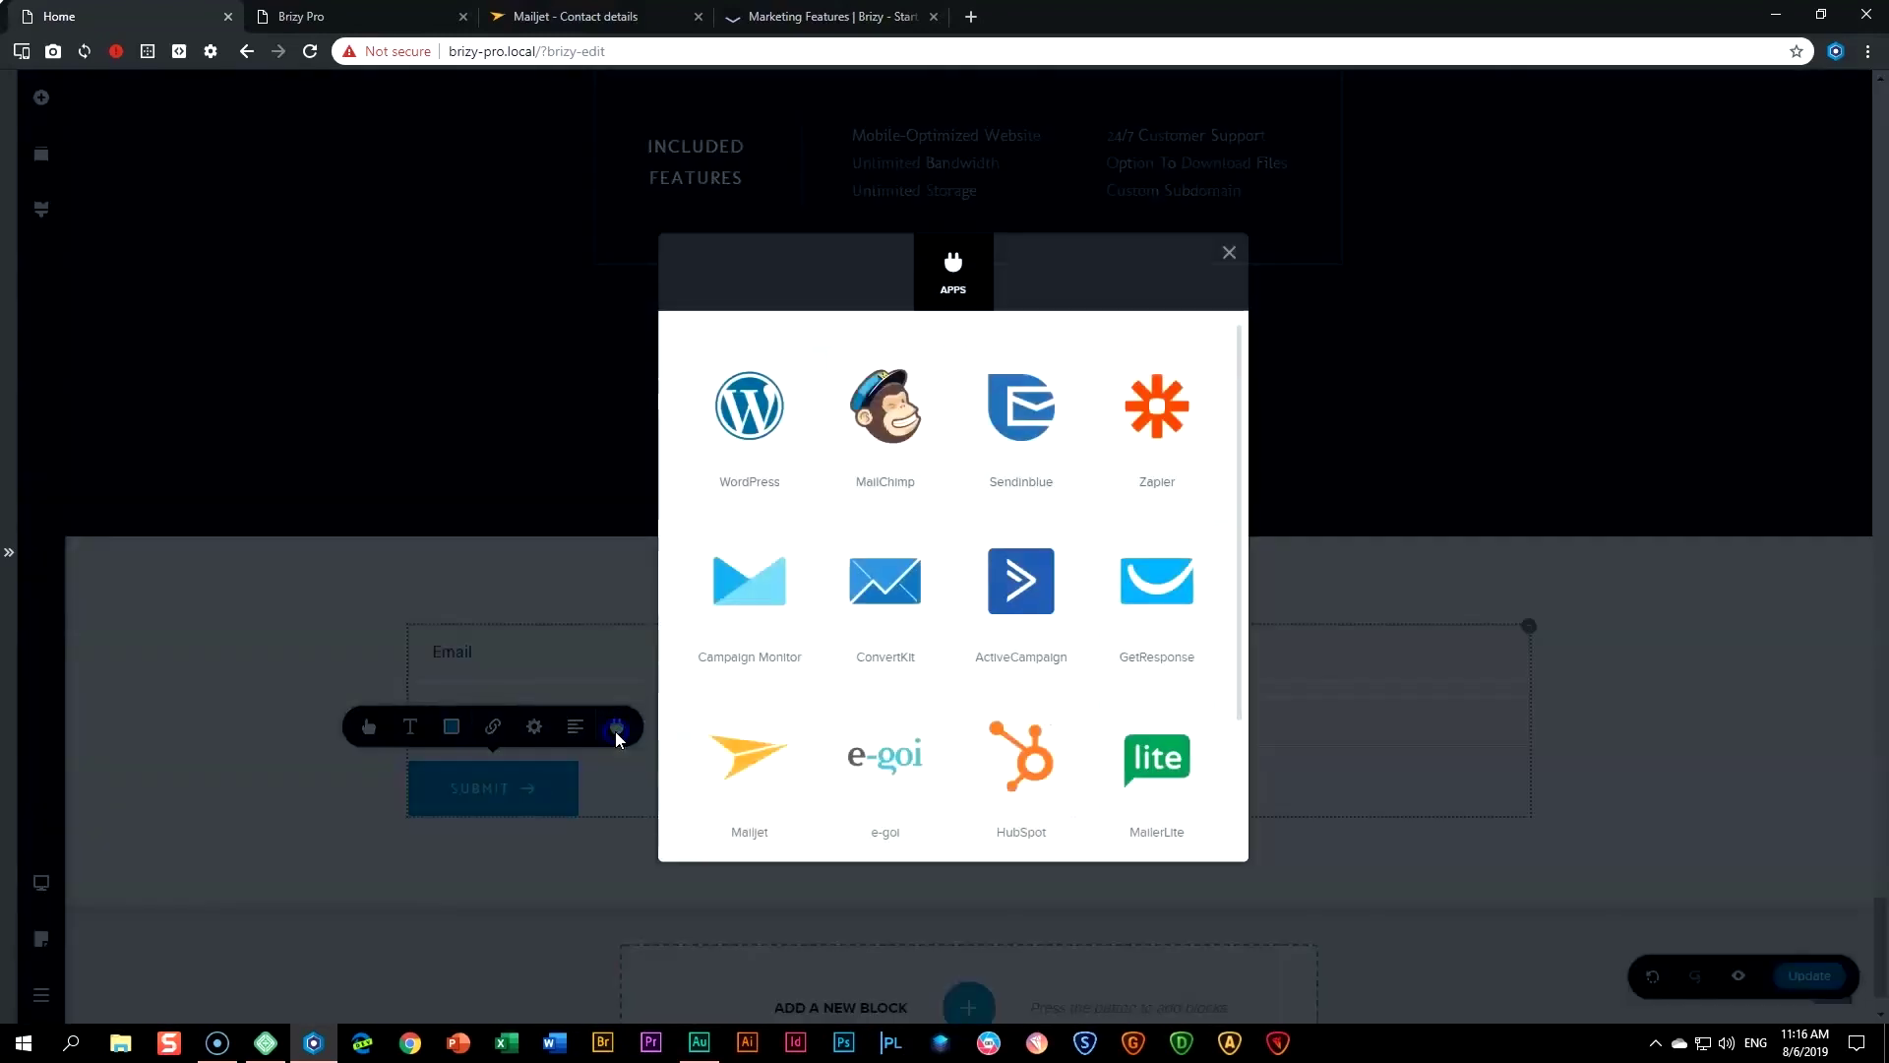
{"action": "left_click", "coordinate": [749, 763]}
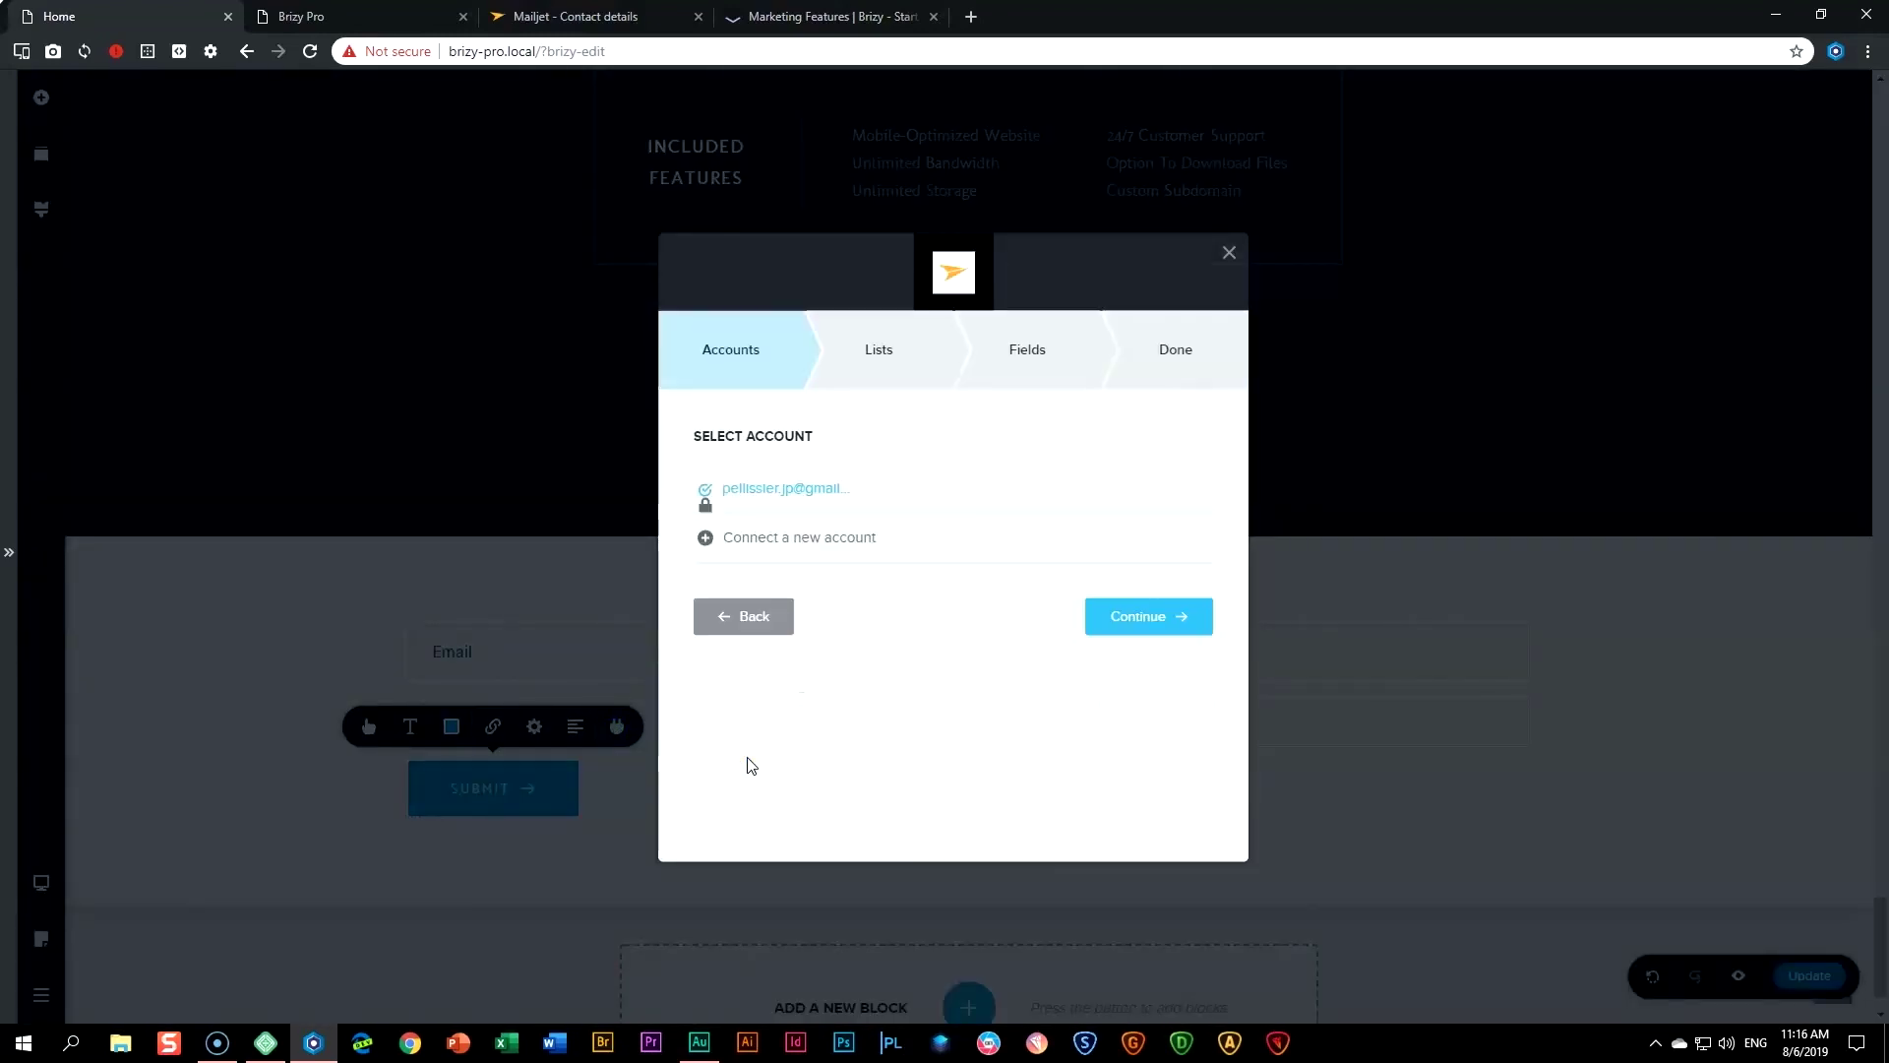
{"action": "left_click", "coordinate": [1169, 618]}
{"action": "left_click", "coordinate": [1168, 618]}
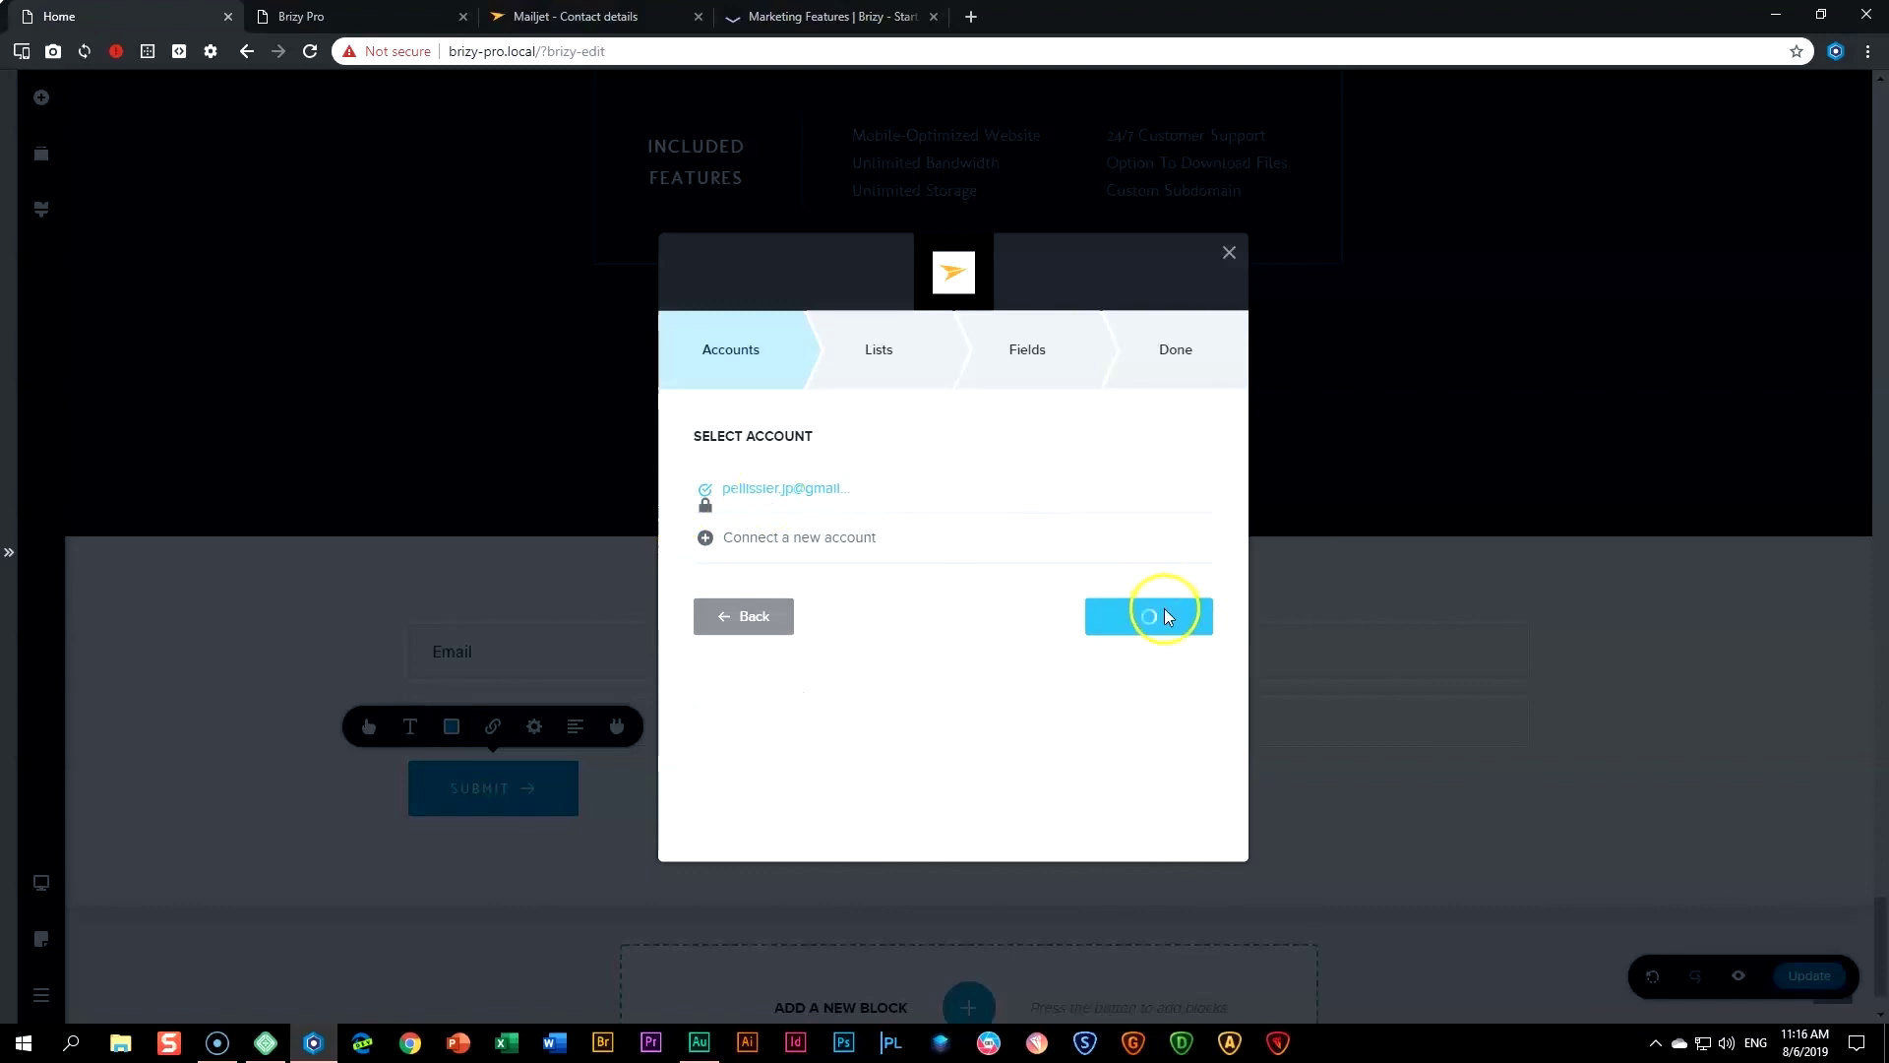
{"action": "left_click", "coordinate": [1167, 618]}
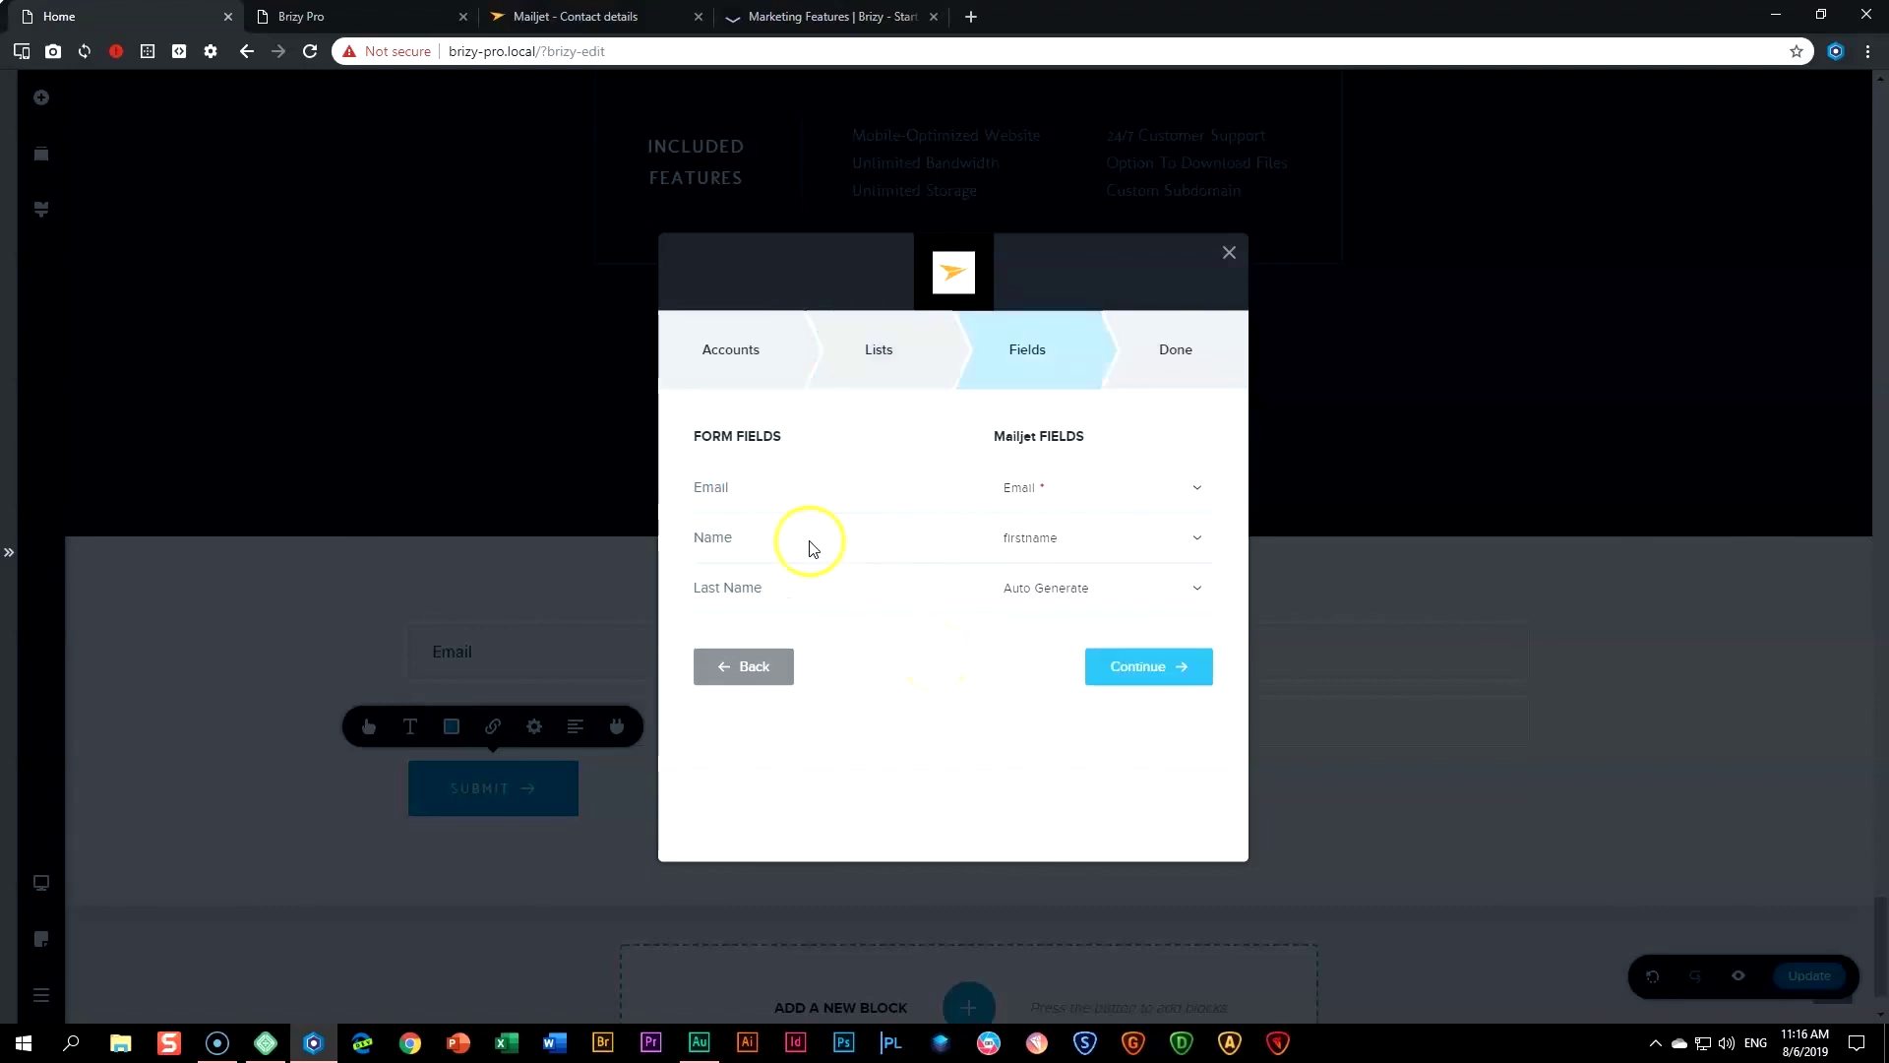
- Map the form's Name field to Mailjet's name and Last Name to Auto Generate, and complete the Mailjet connection
{"action": "left_click", "coordinate": [1046, 539]}
{"action": "left_click", "coordinate": [1021, 627]}
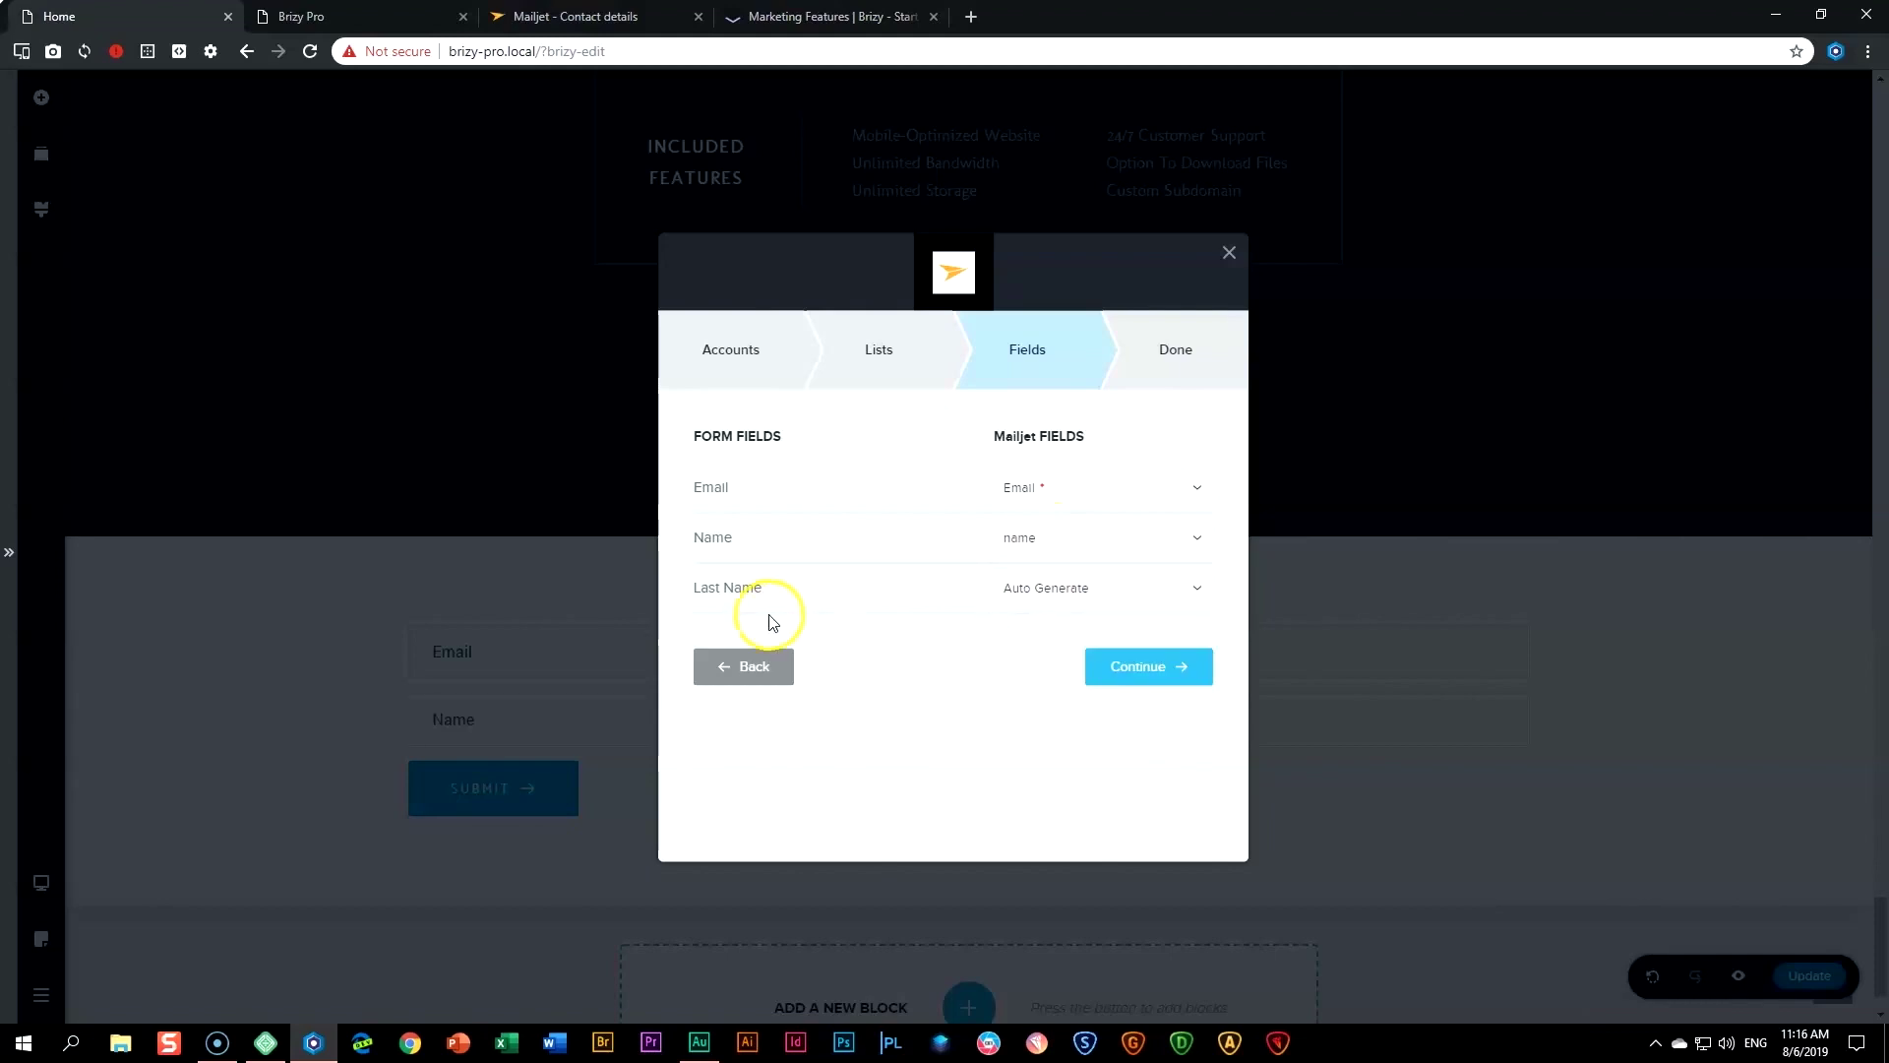
{"action": "left_click", "coordinate": [1089, 595]}
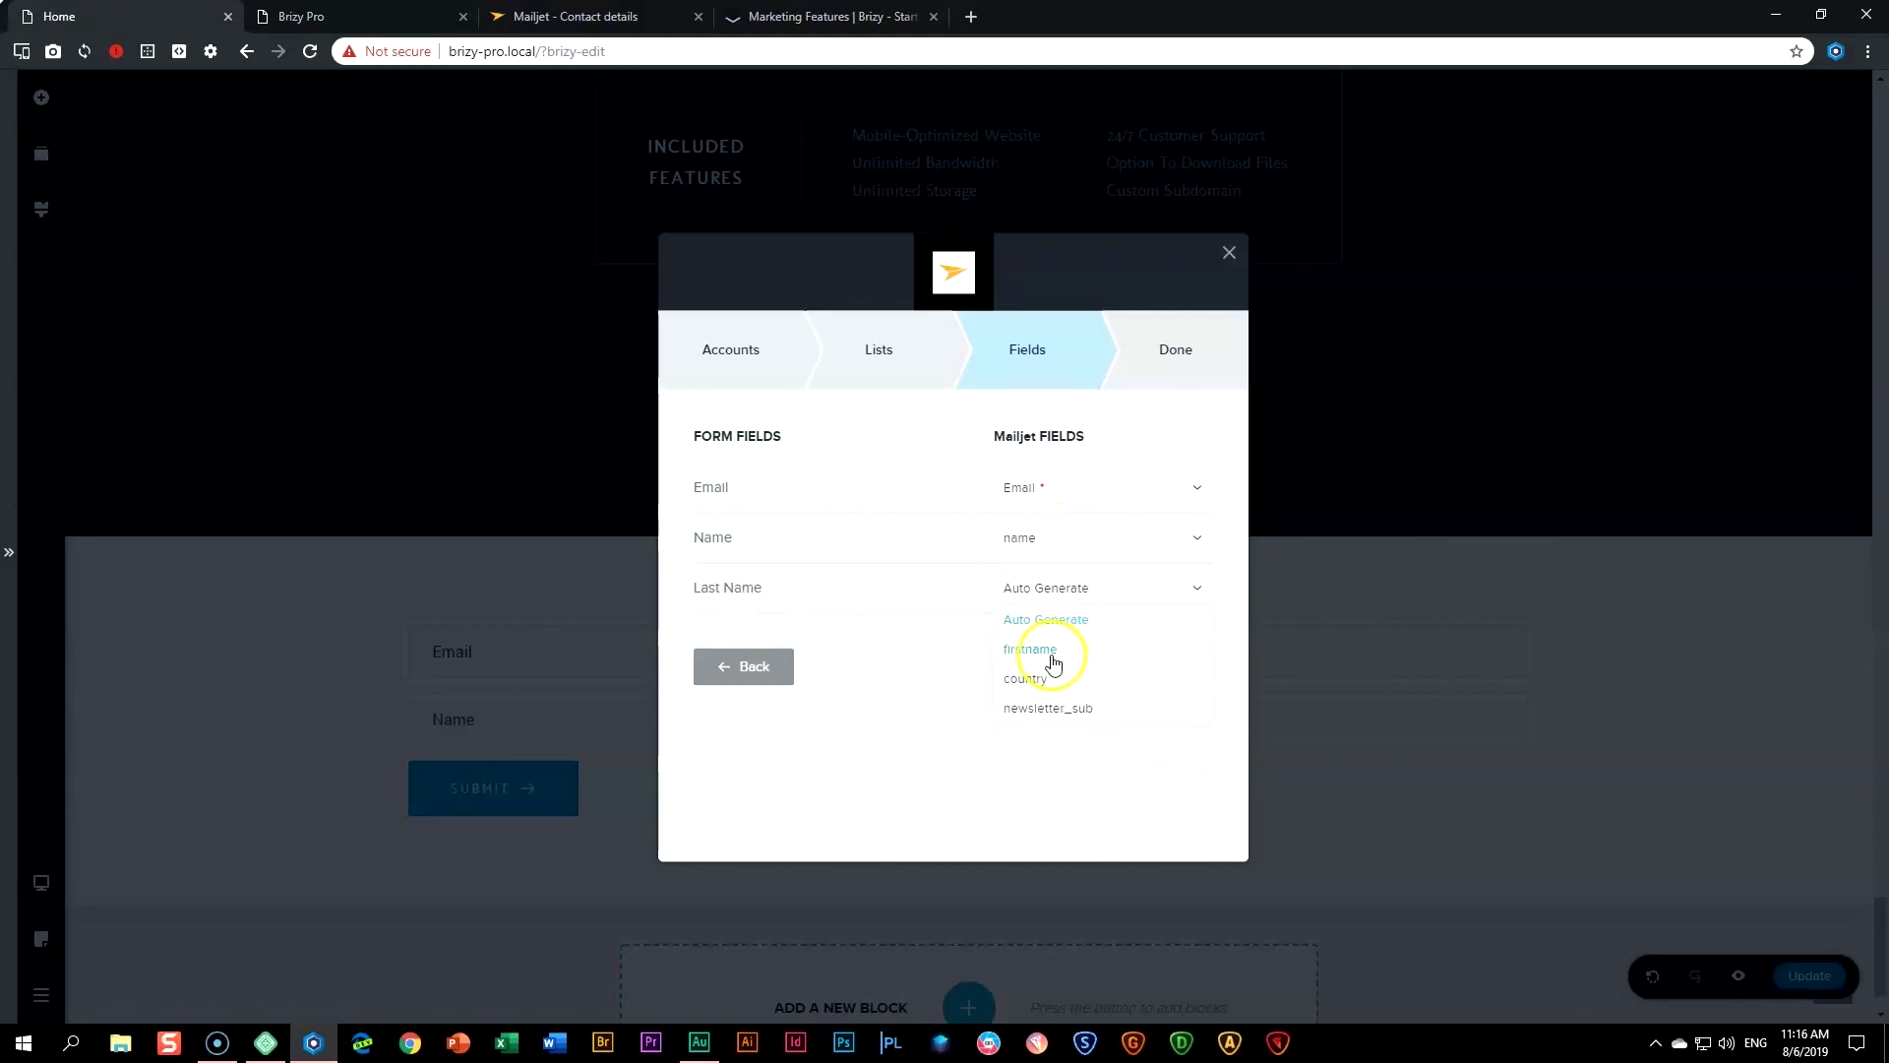
{"action": "left_click", "coordinate": [1065, 620]}
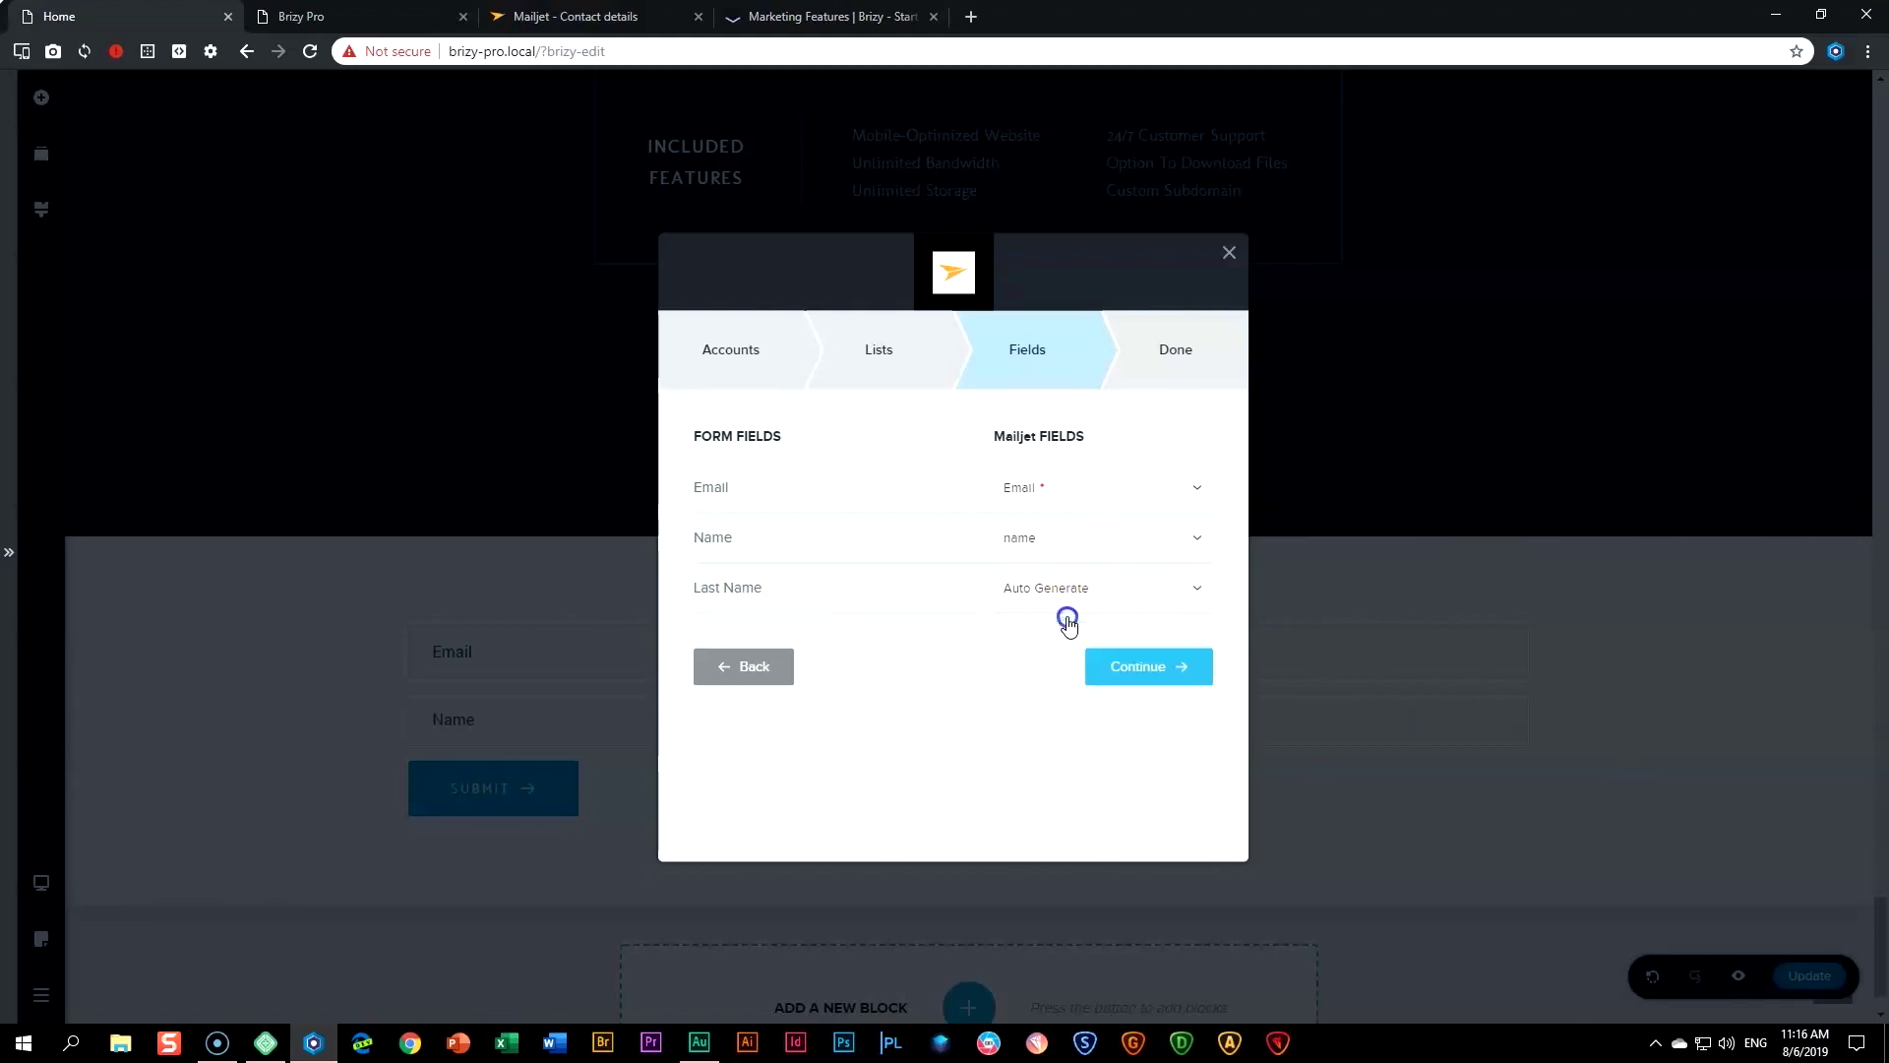
{"action": "left_click", "coordinate": [1147, 669]}
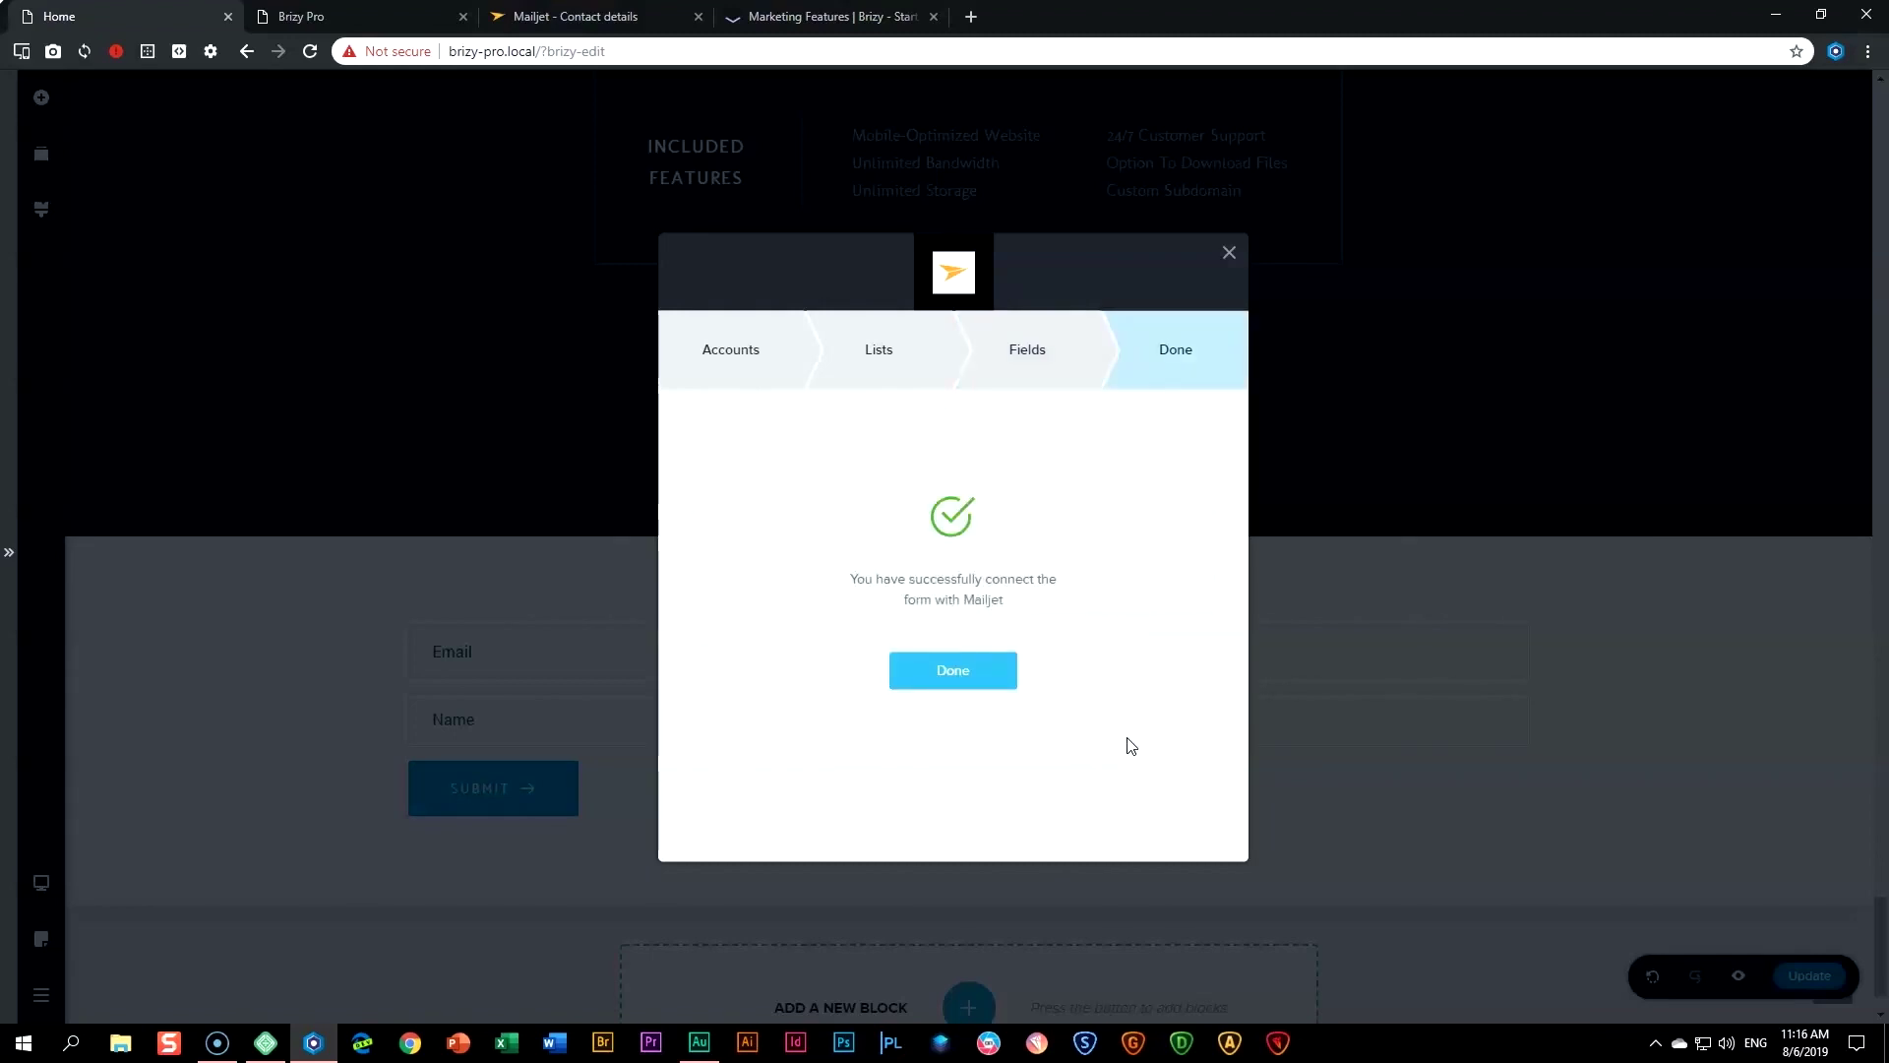
{"action": "left_click", "coordinate": [900, 673]}
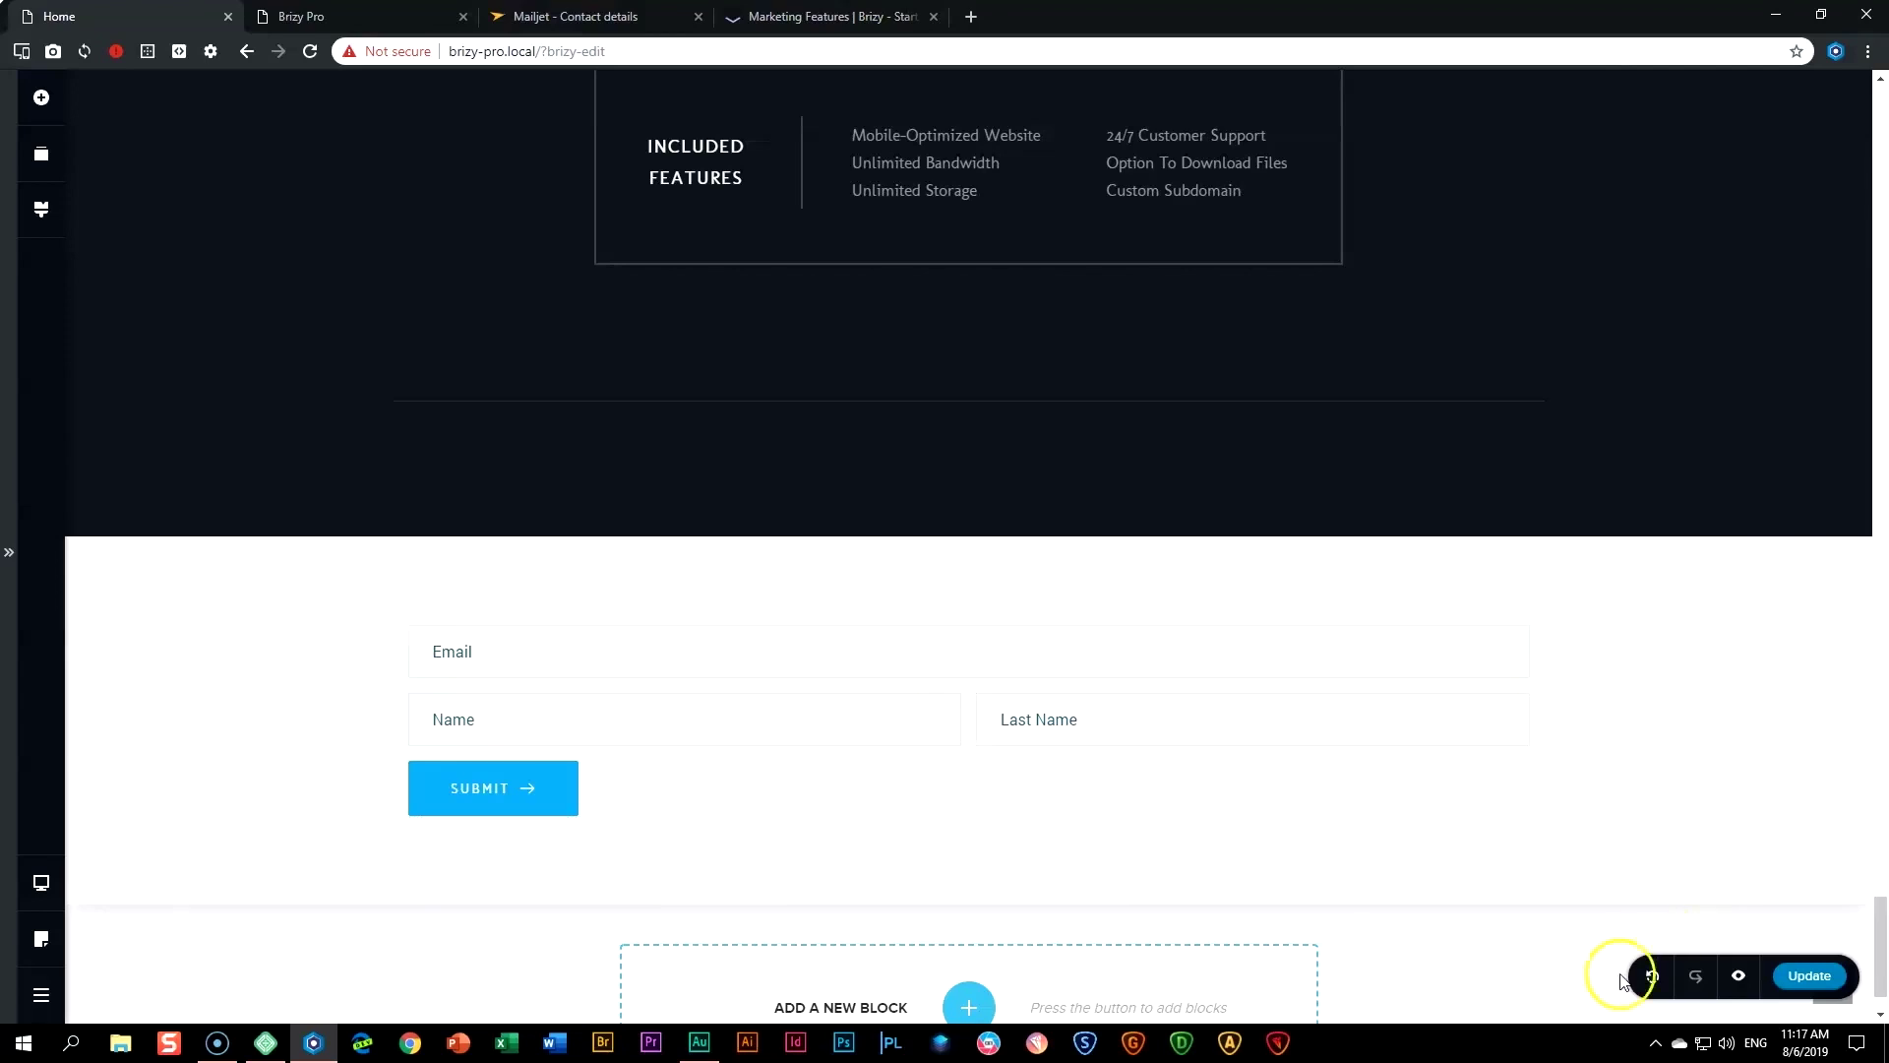
- Update the home page and return from the Brizy editor to WordPress
{"action": "left_click", "coordinate": [1794, 977]}
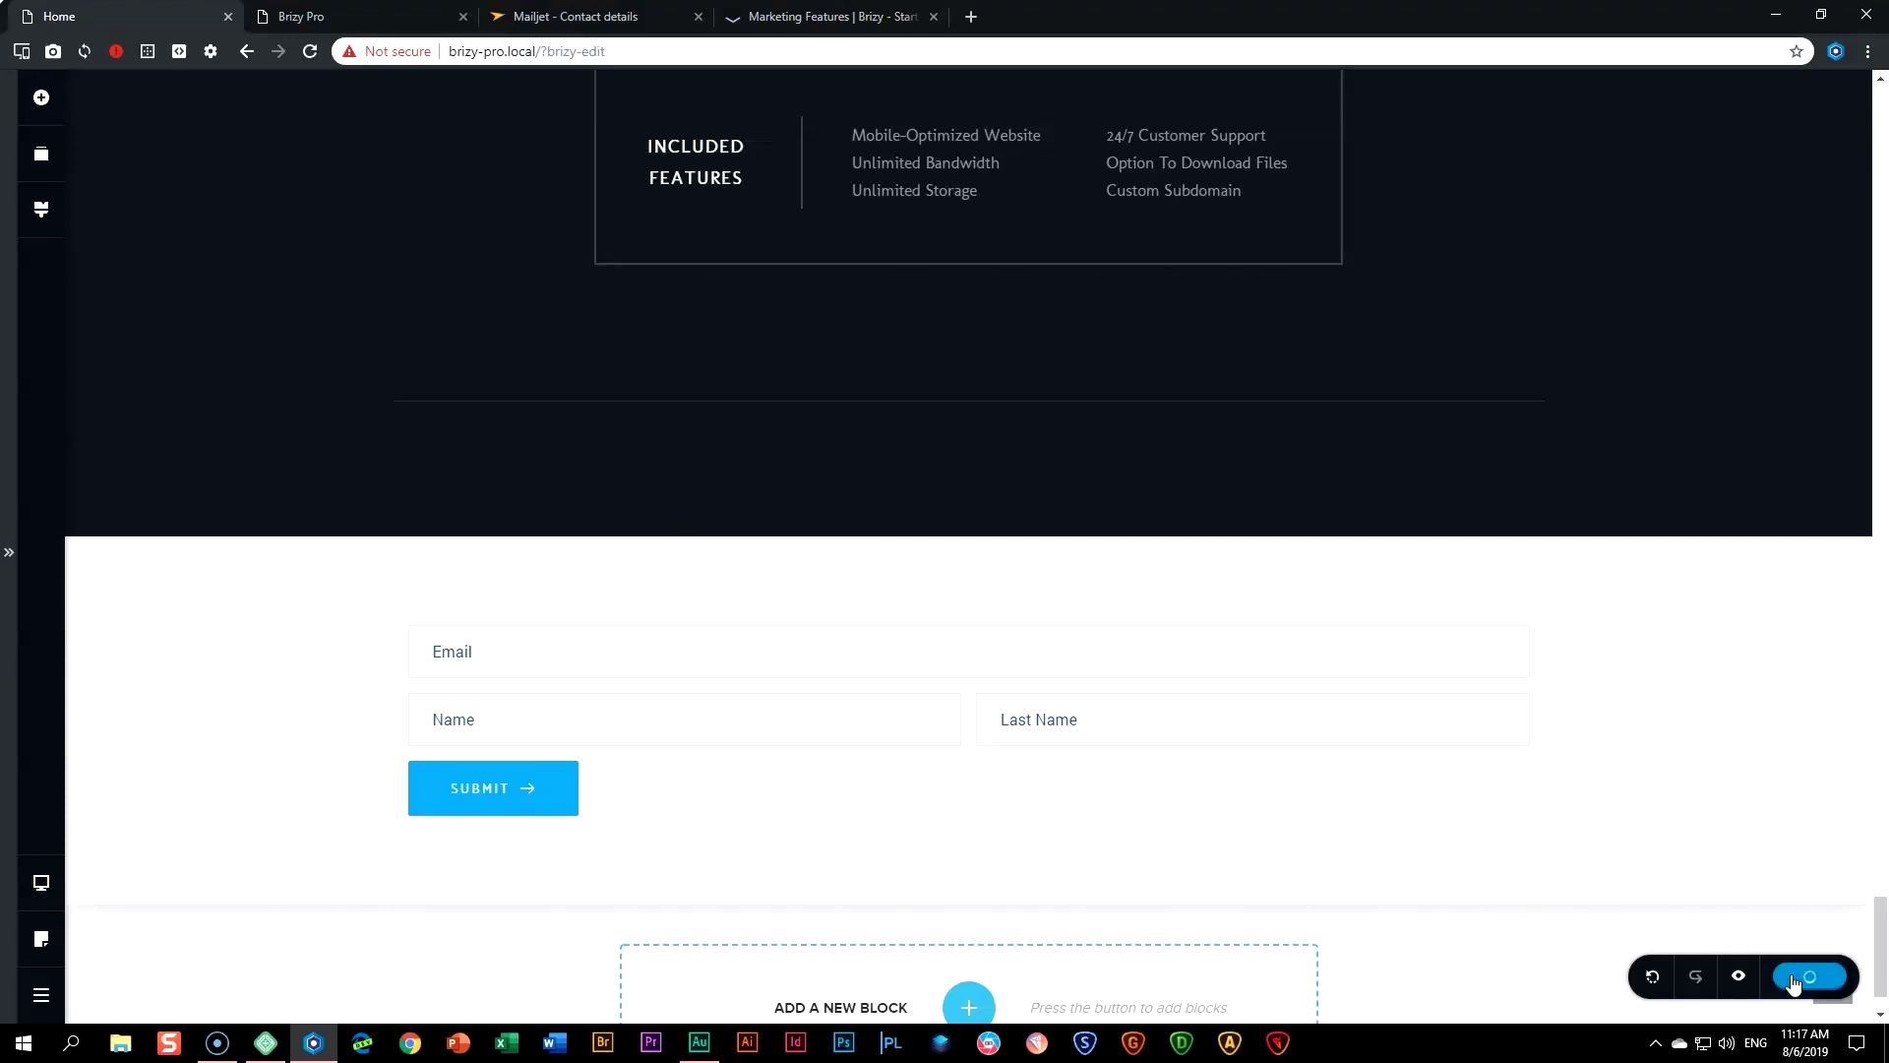
{"action": "left_click", "coordinate": [51, 999]}
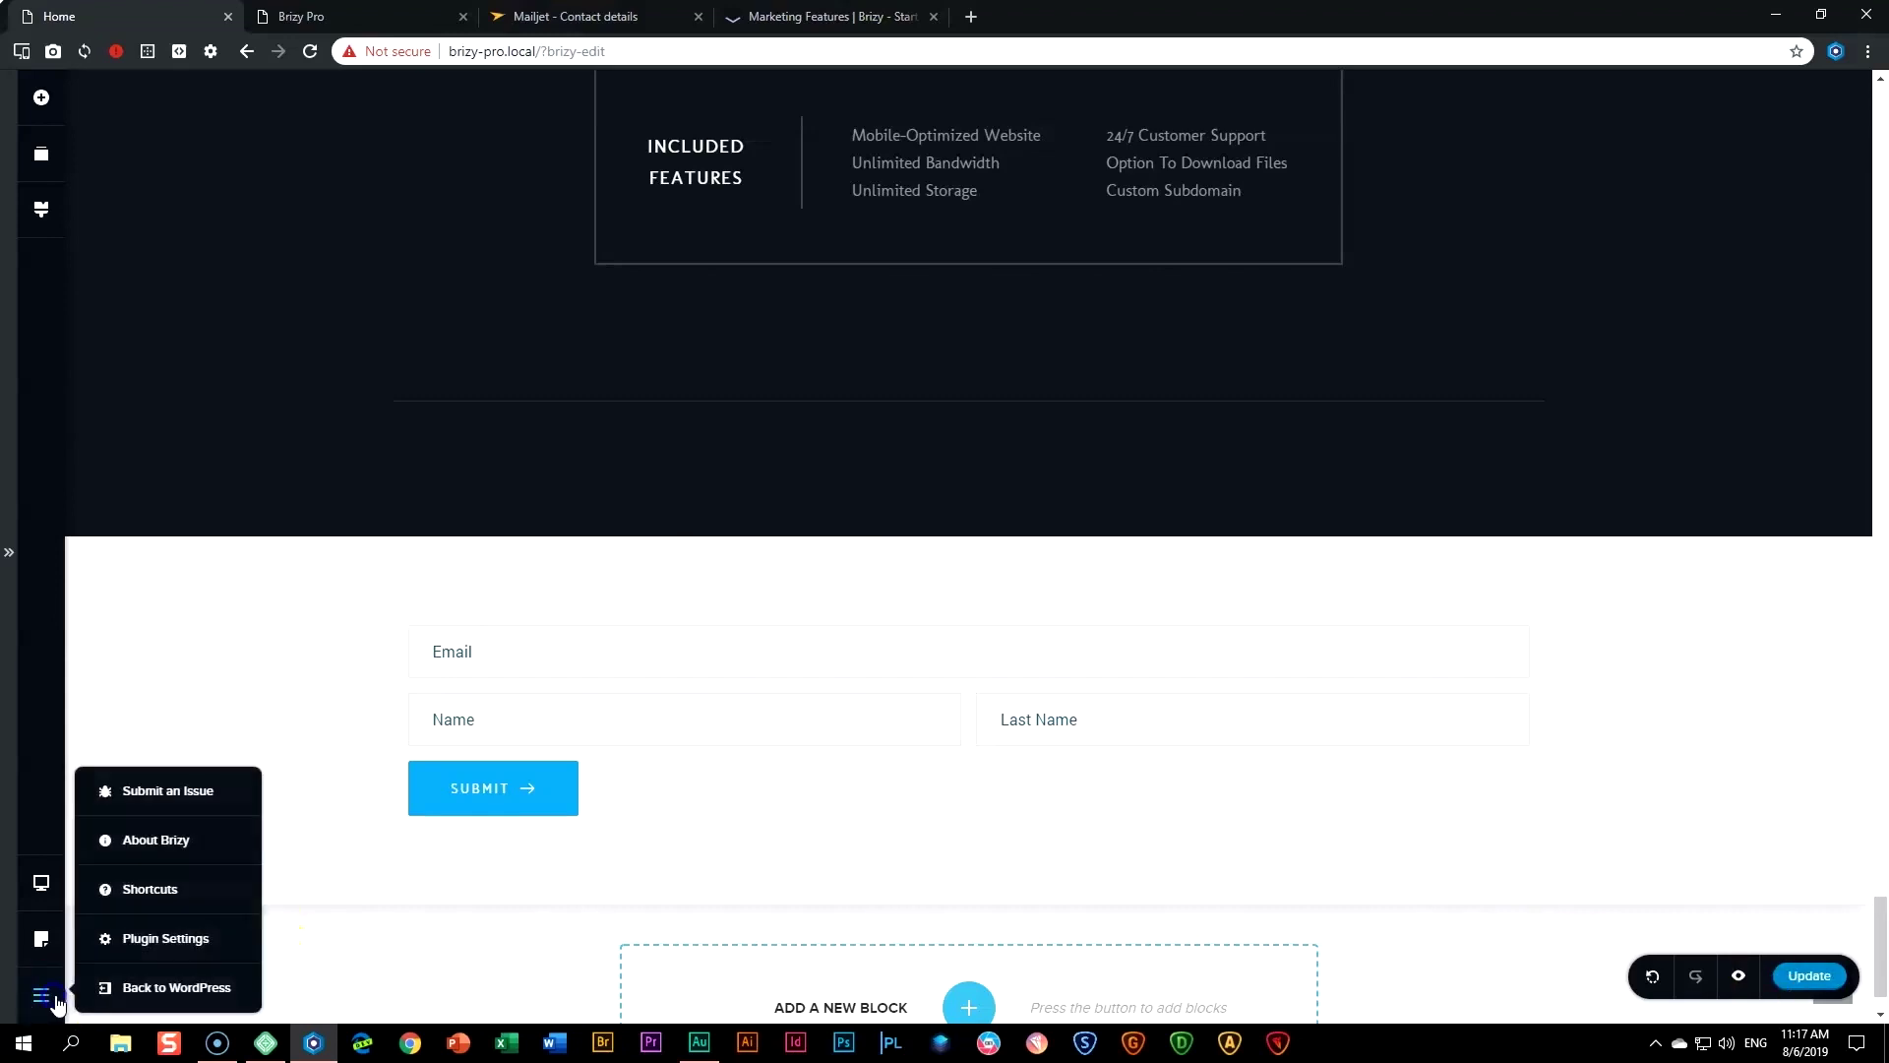
{"action": "left_click", "coordinate": [158, 994]}
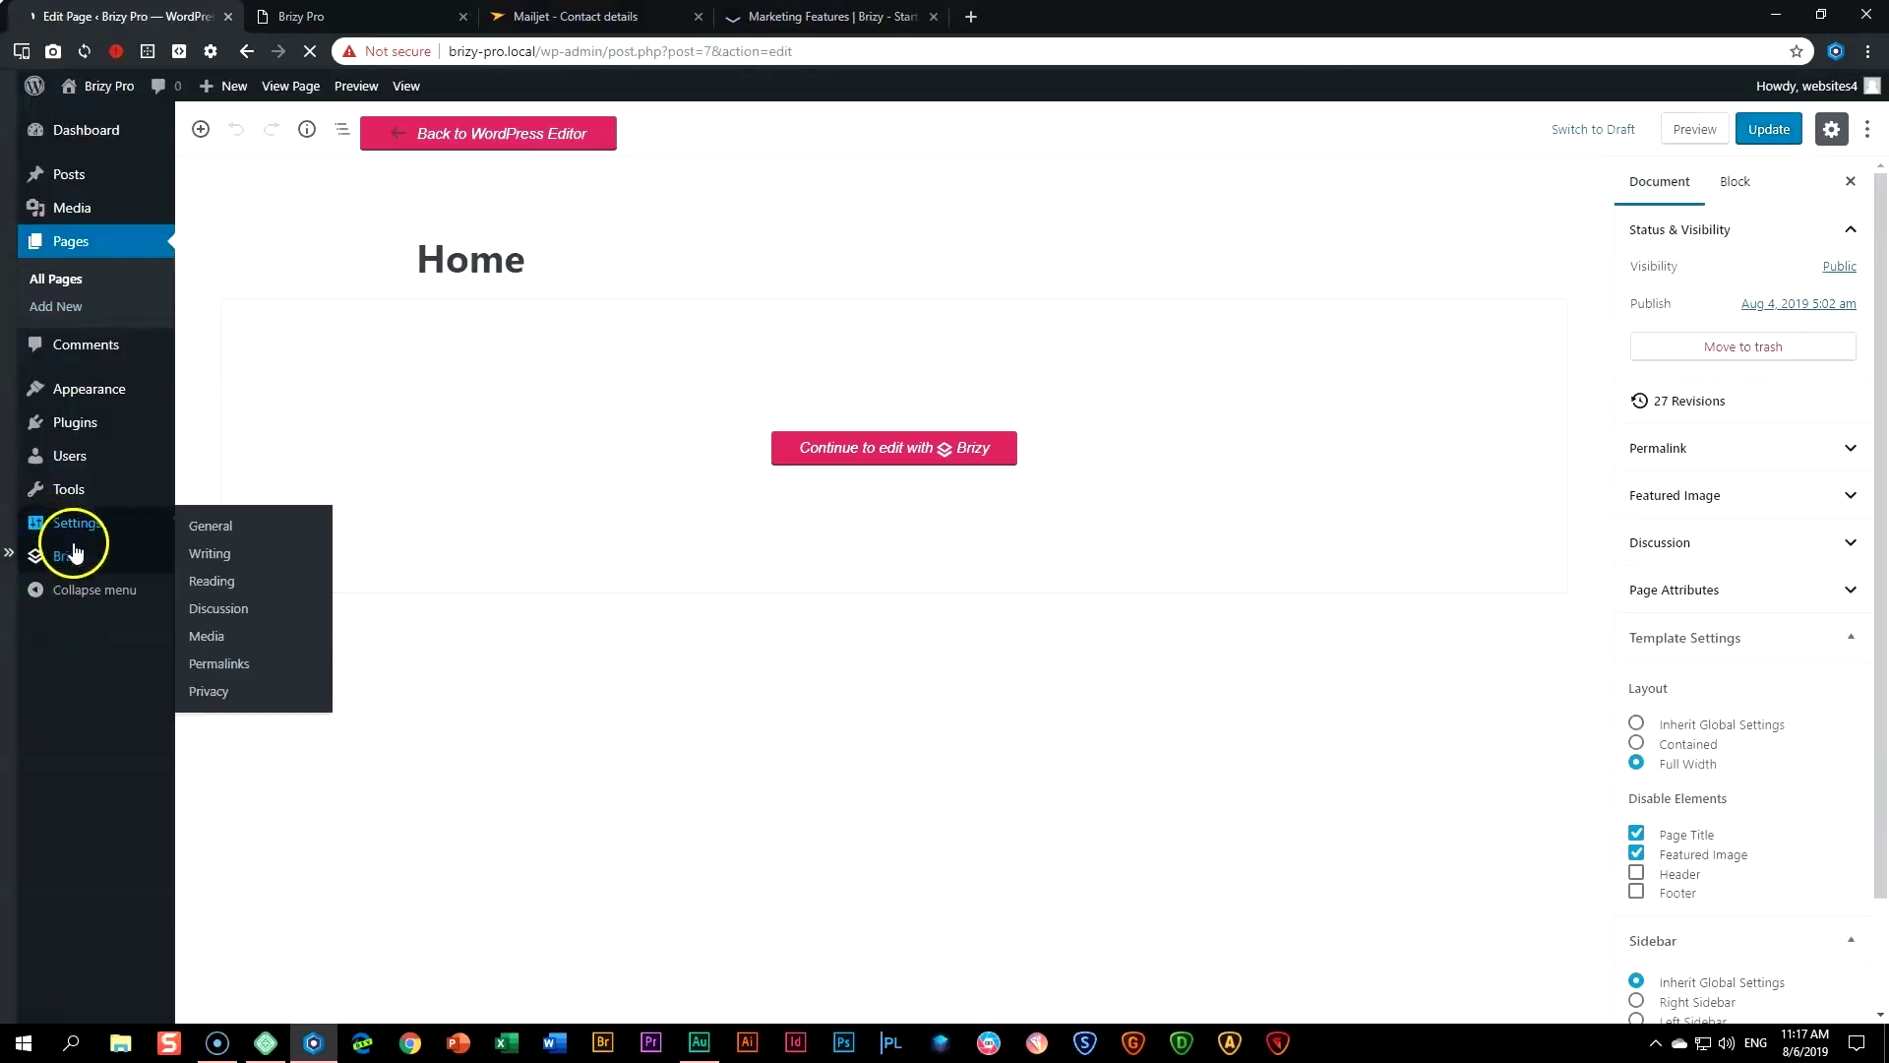
- Review the connected apps in Brizy's Integrations and open its Leads page
{"action": "mouse_move", "coordinate": [74, 556]}
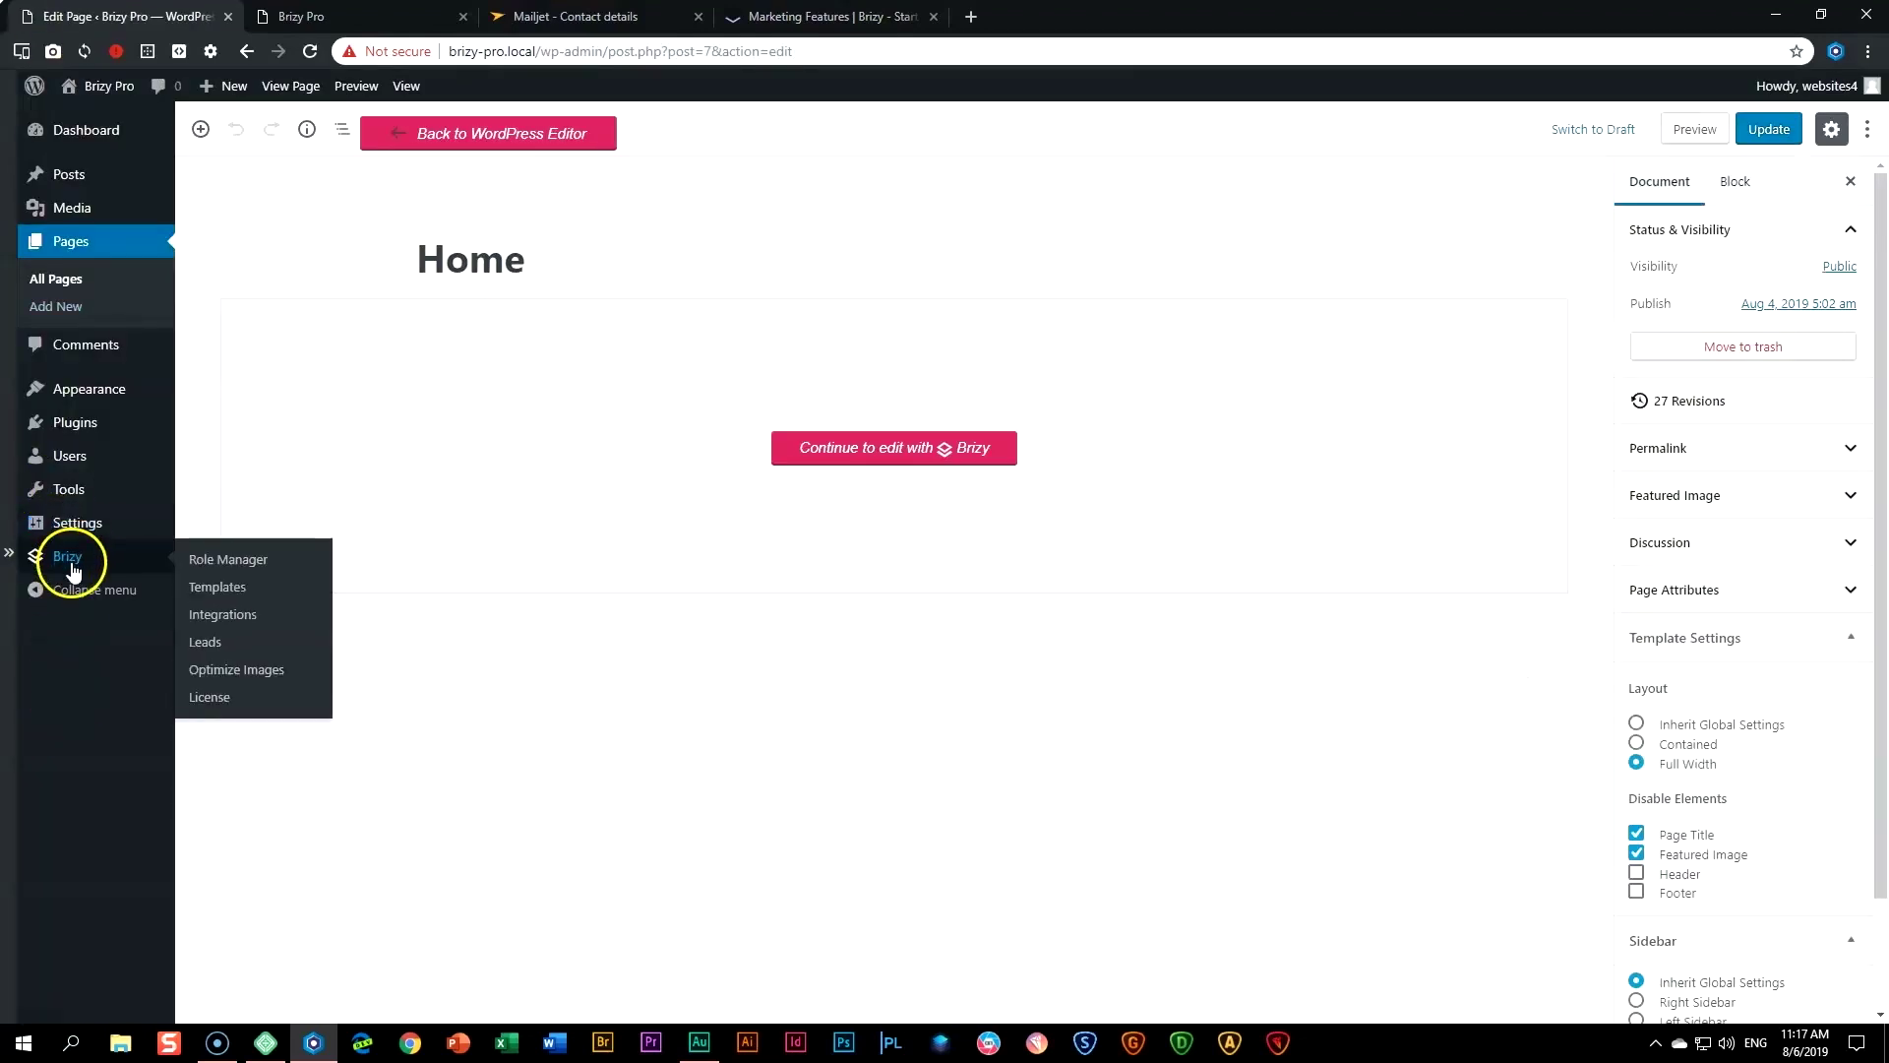
{"action": "left_click", "coordinate": [206, 620]}
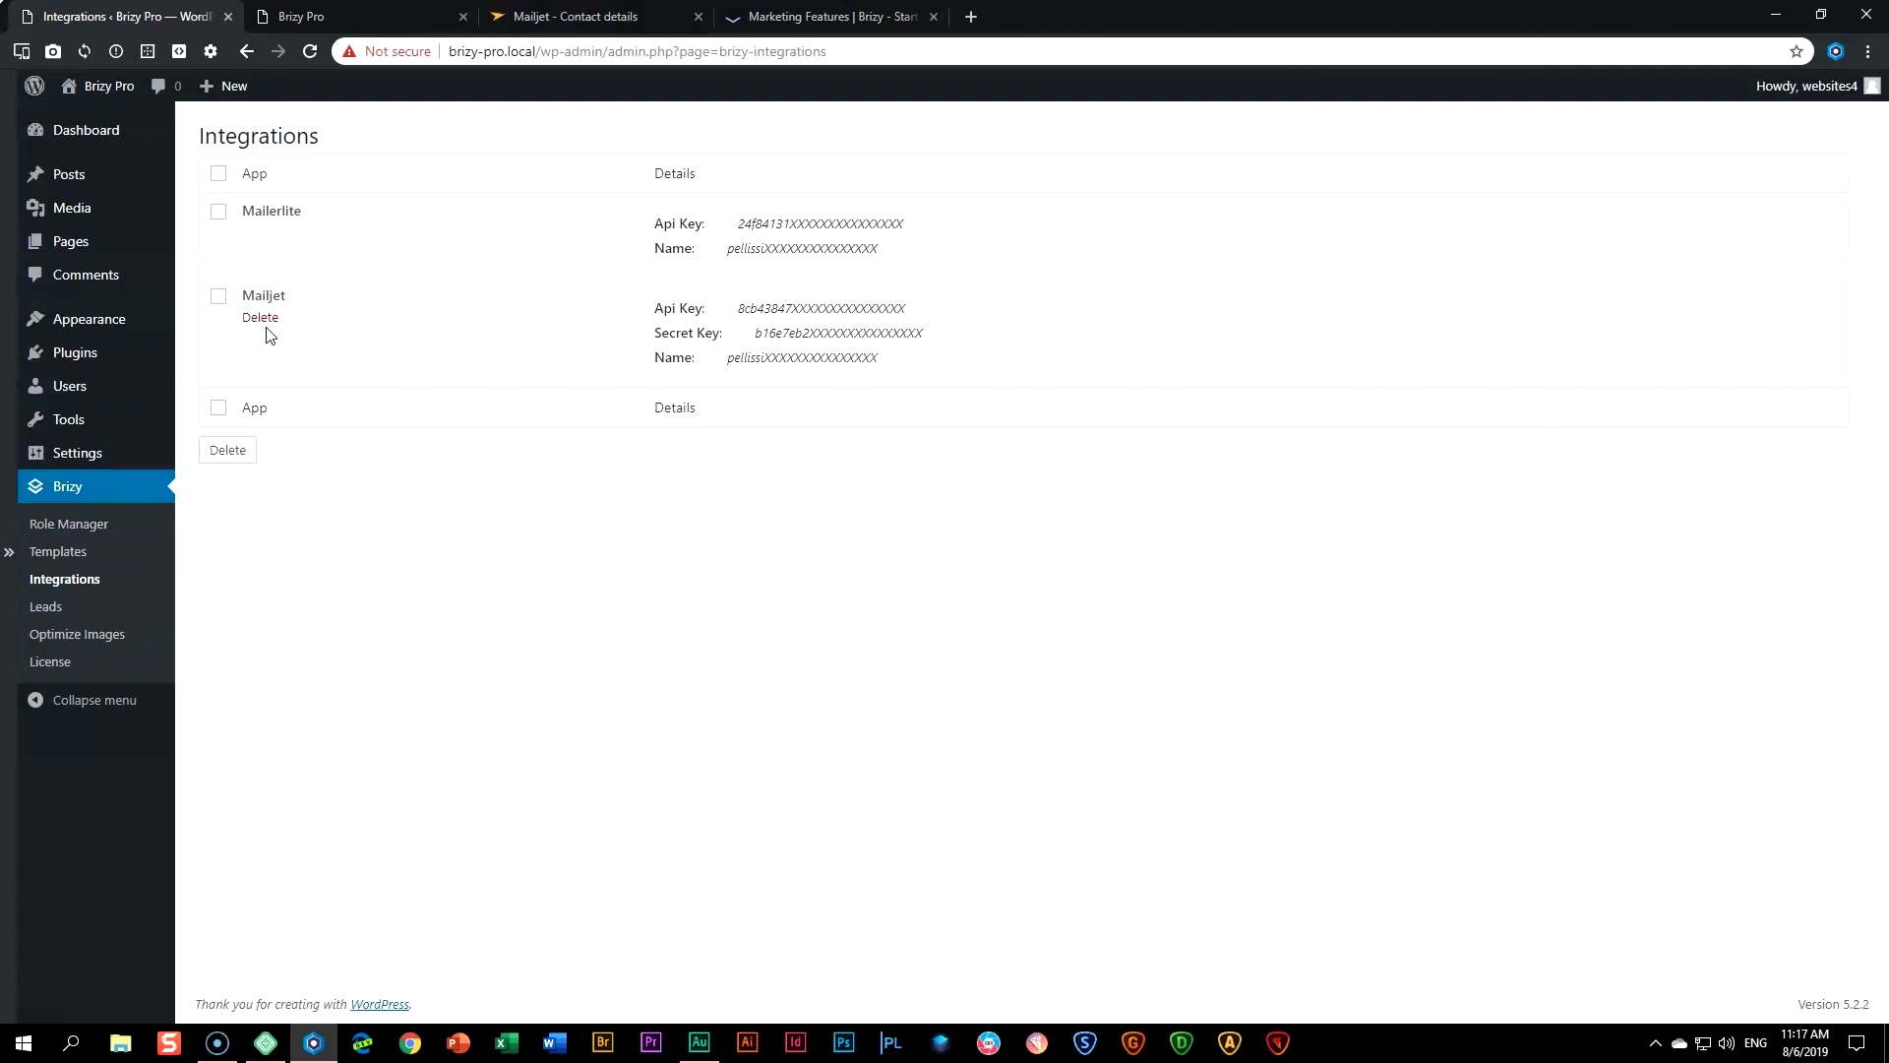
{"action": "left_click", "coordinate": [55, 610]}
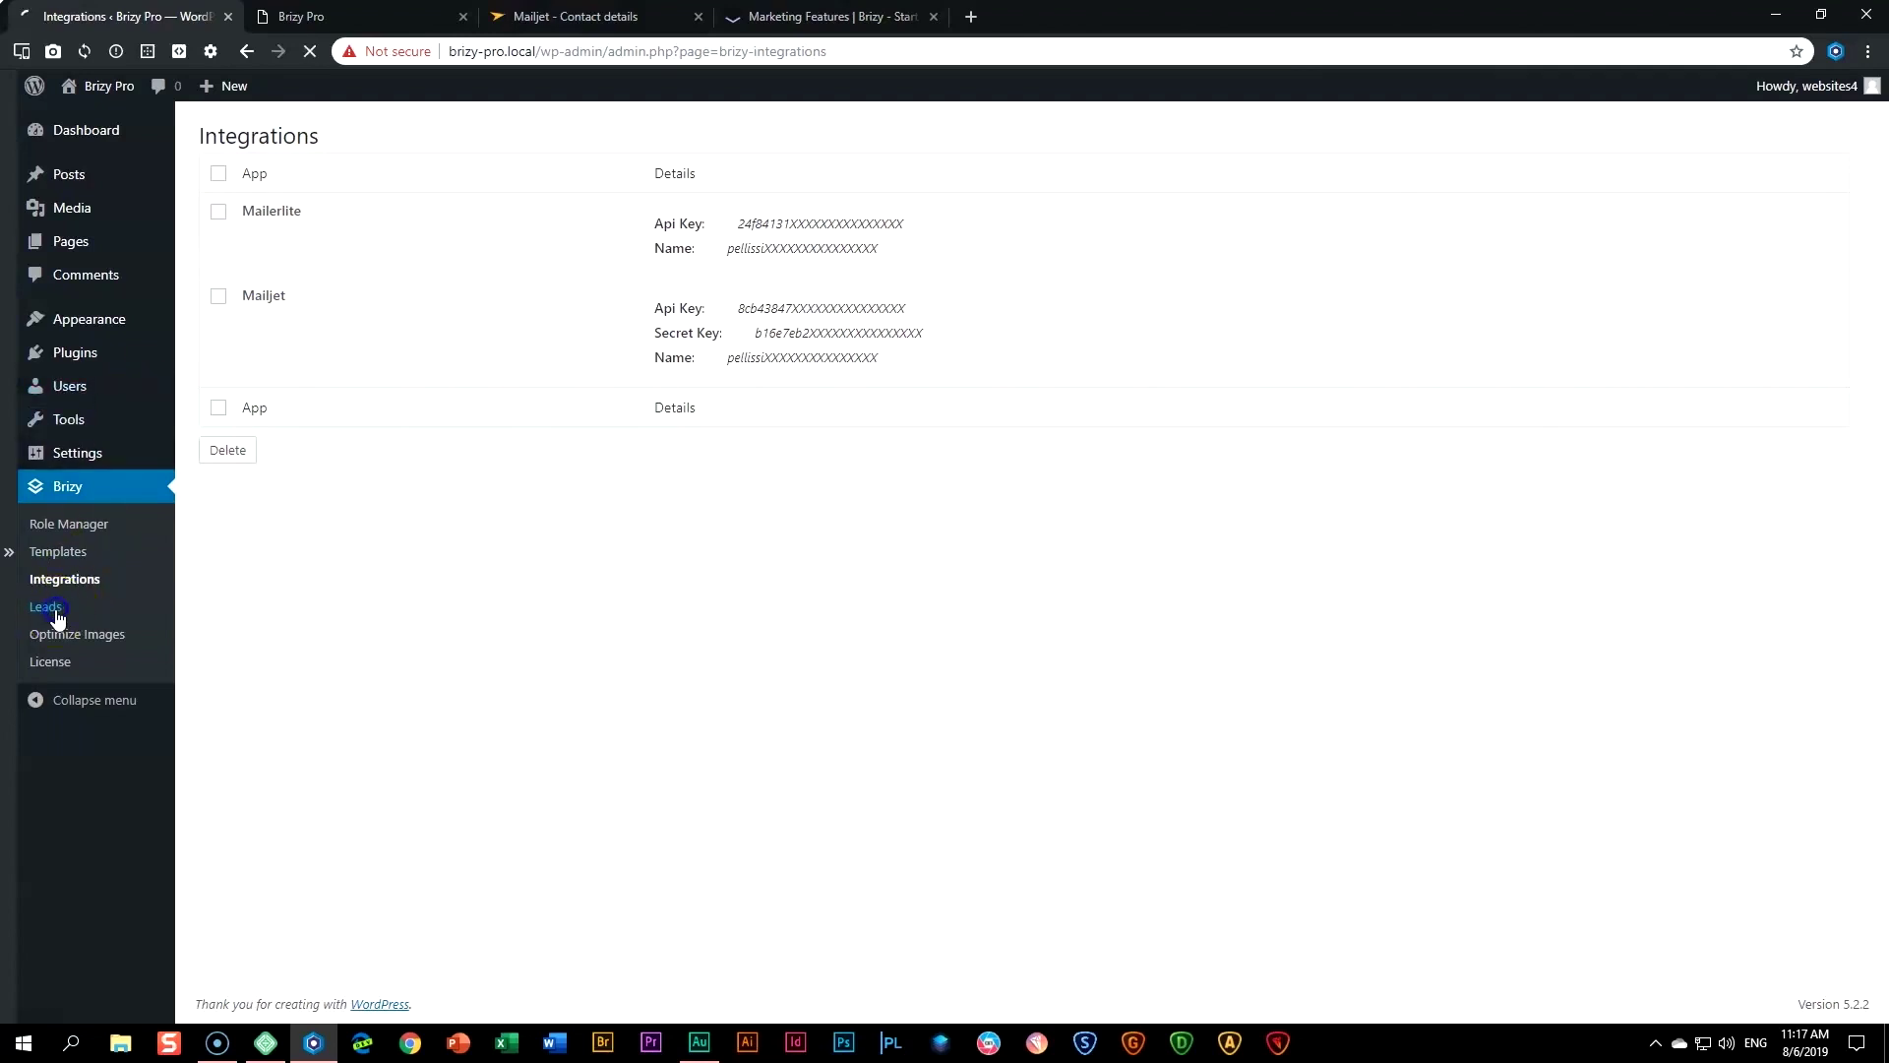